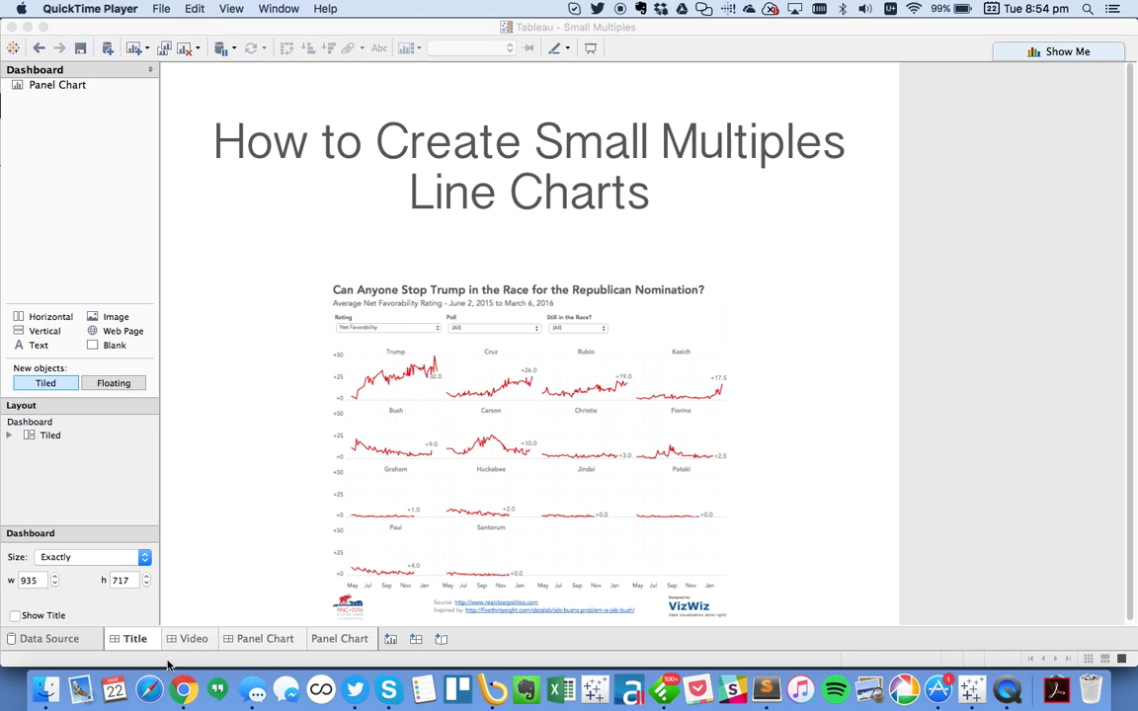
Step: Check the reference chart, then open the second Panel Chart sheet on the Republican Polling source
click(183, 690)
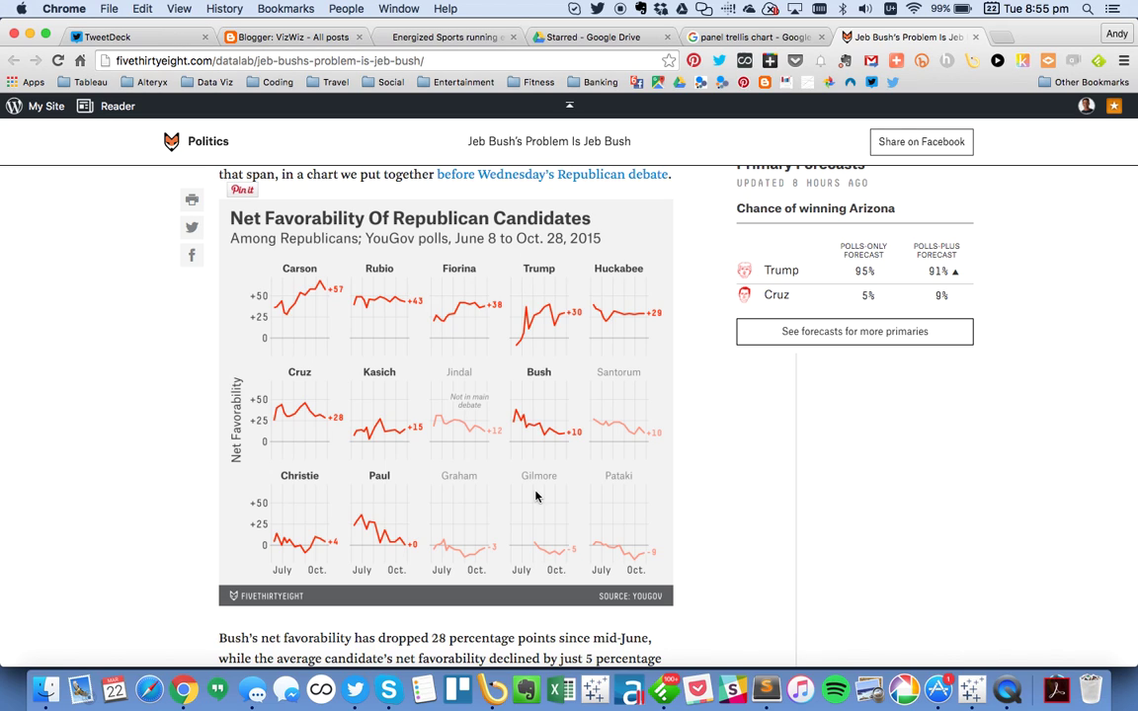
click(974, 692)
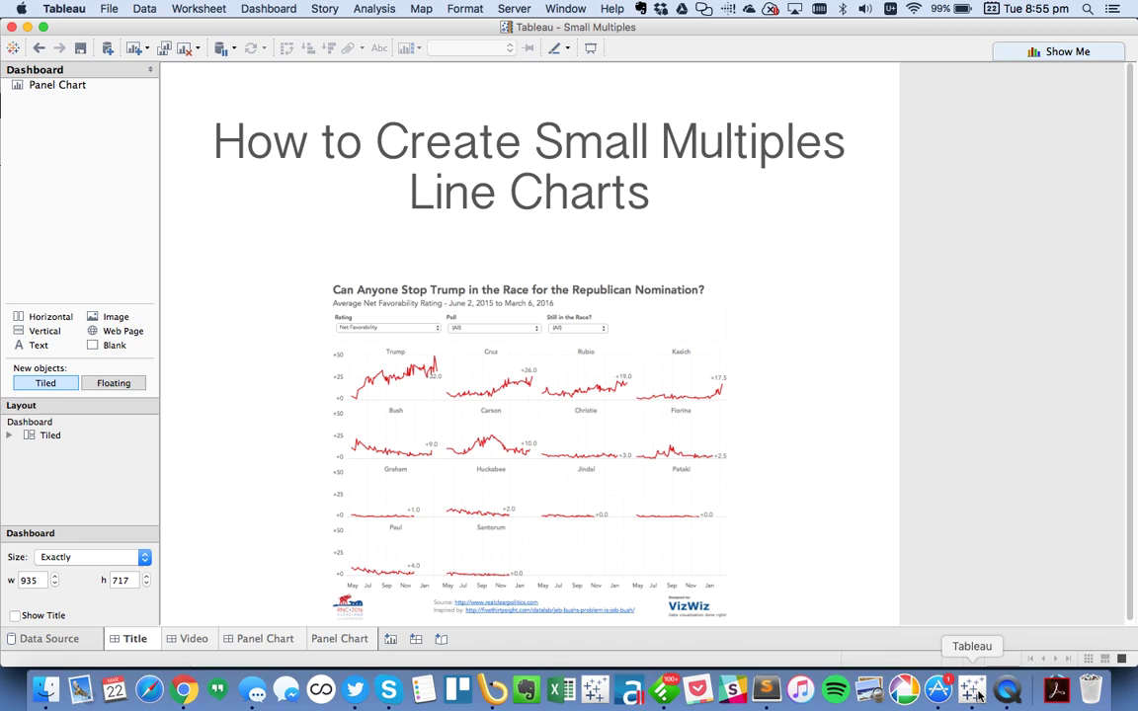
click(329, 640)
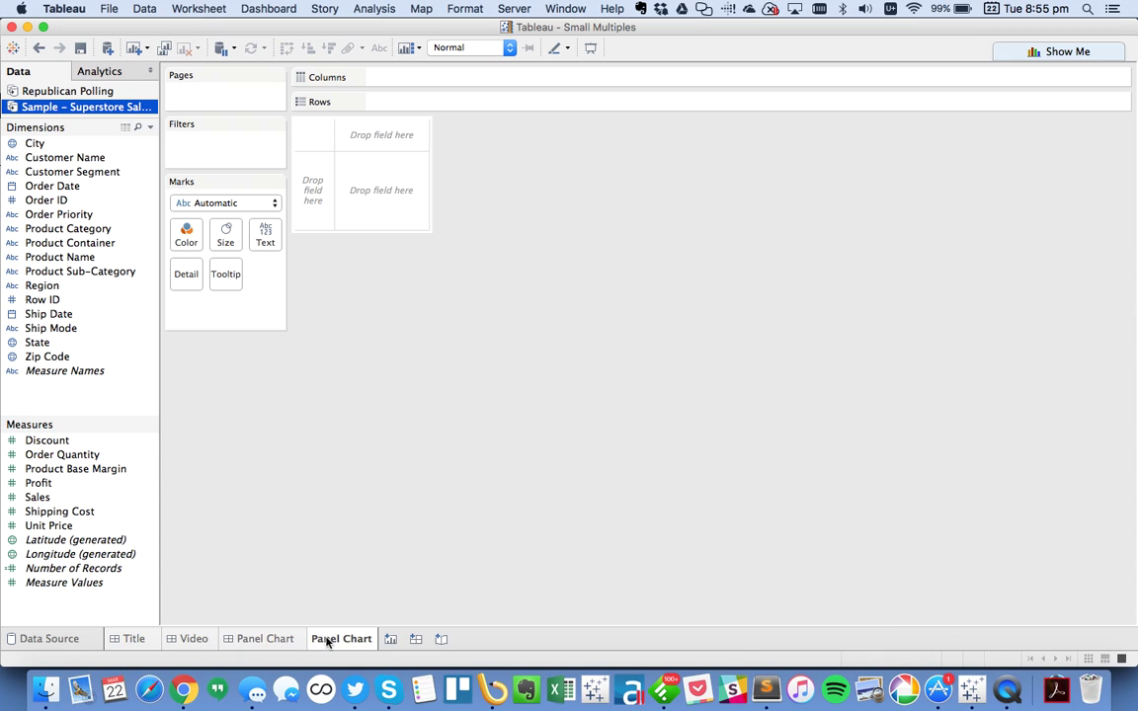
click(73, 91)
Step: Put Candidate and AVG(Net Favorability) on Rows and continuous Poll Date End on Columns
drag(57, 146, 298, 196)
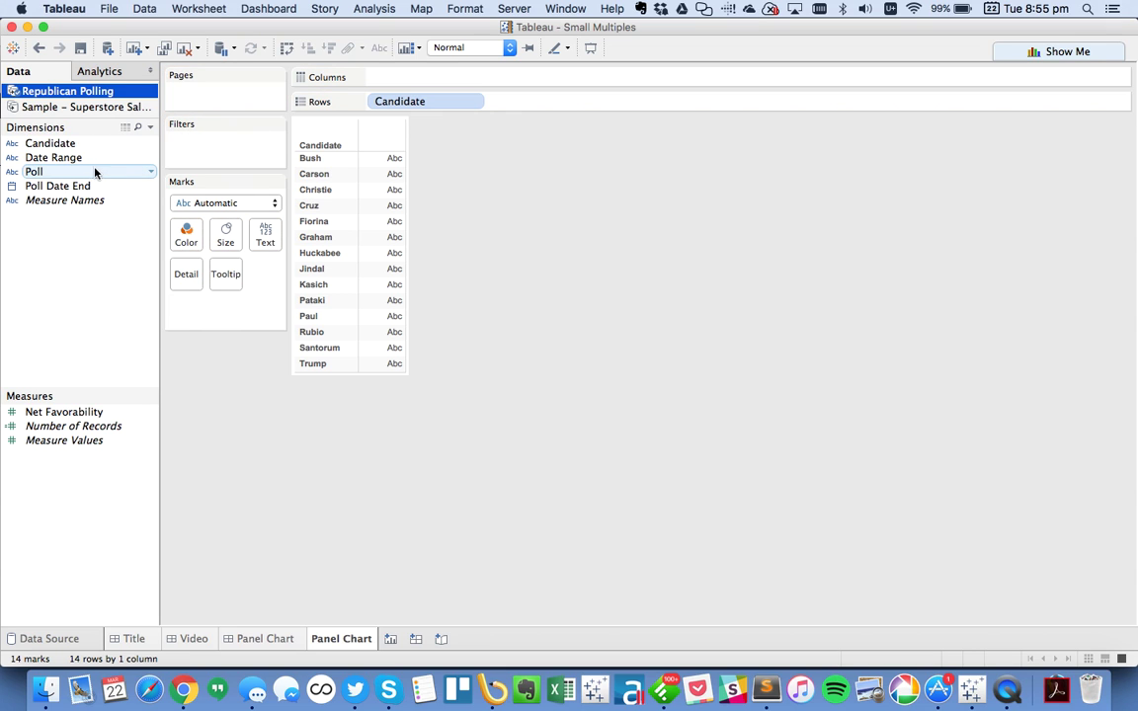
drag(73, 191, 398, 86)
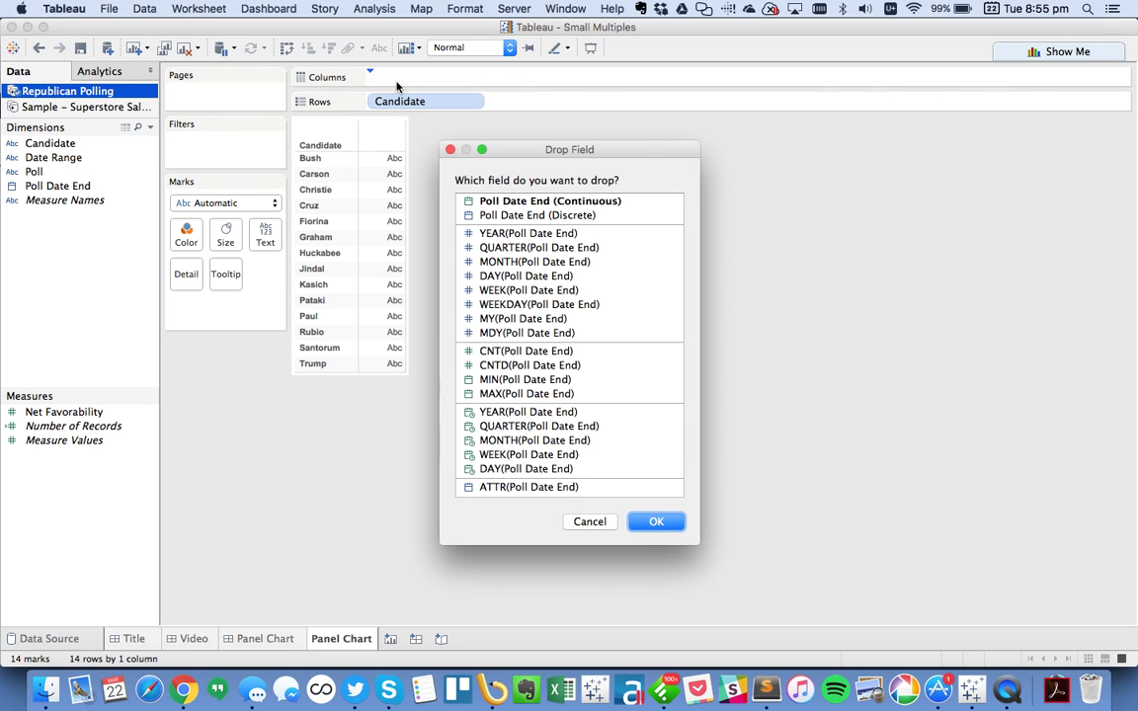
click(511, 202)
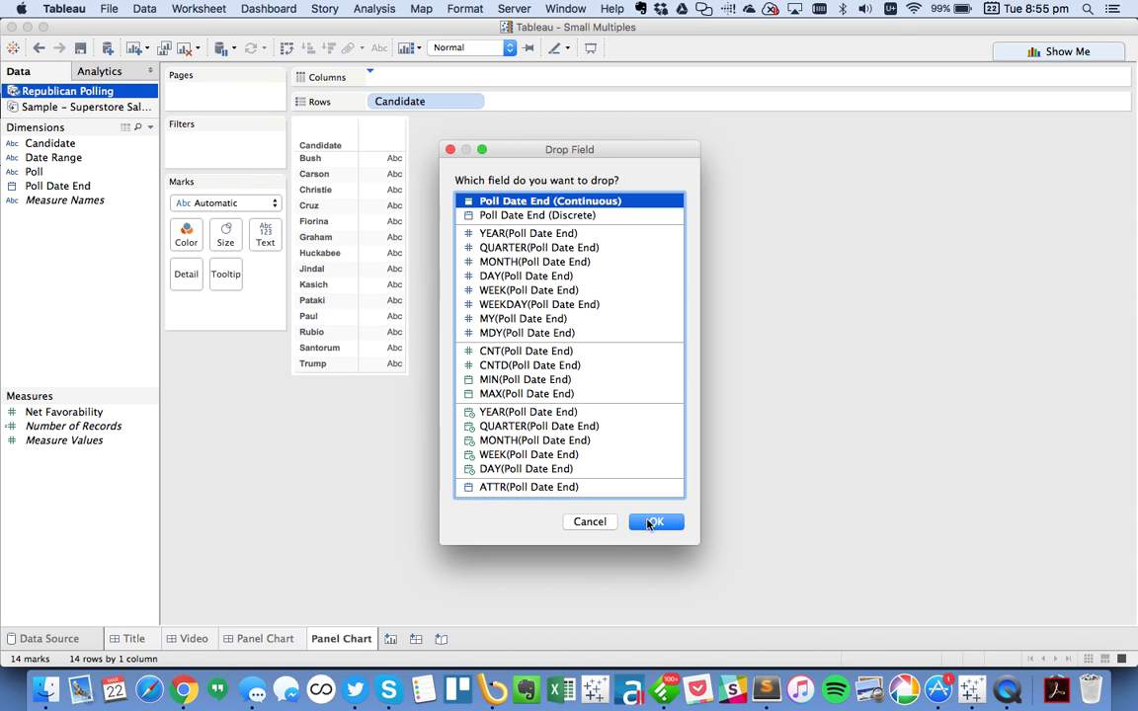
click(654, 521)
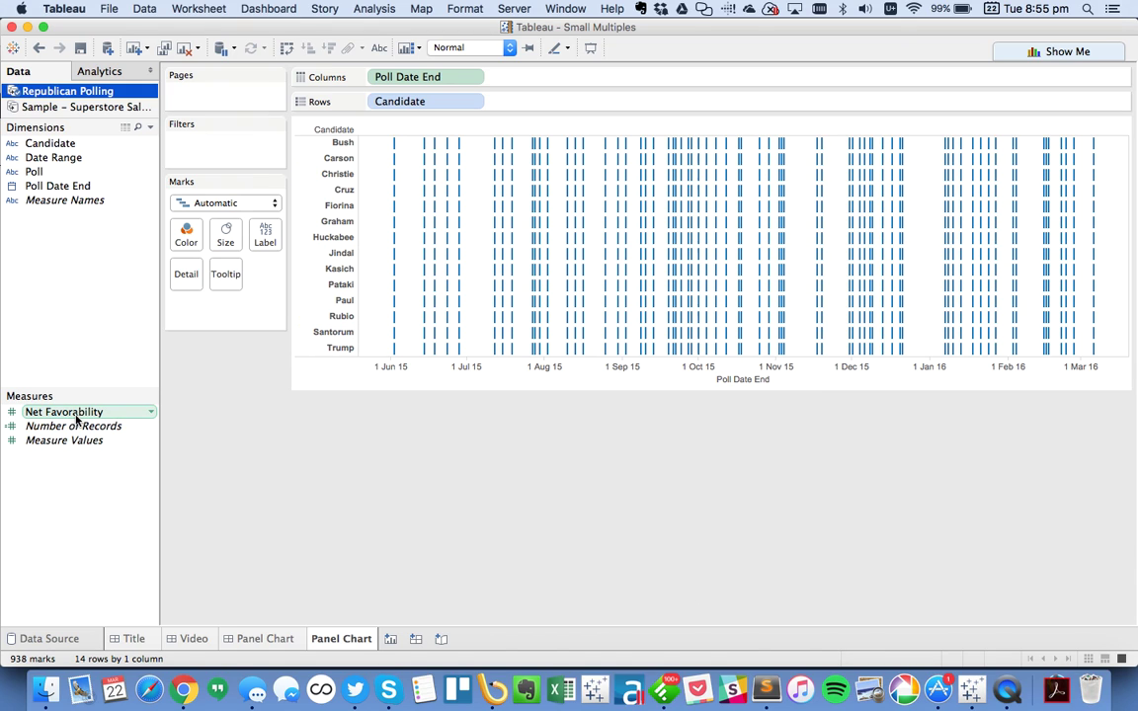
drag(76, 418, 502, 112)
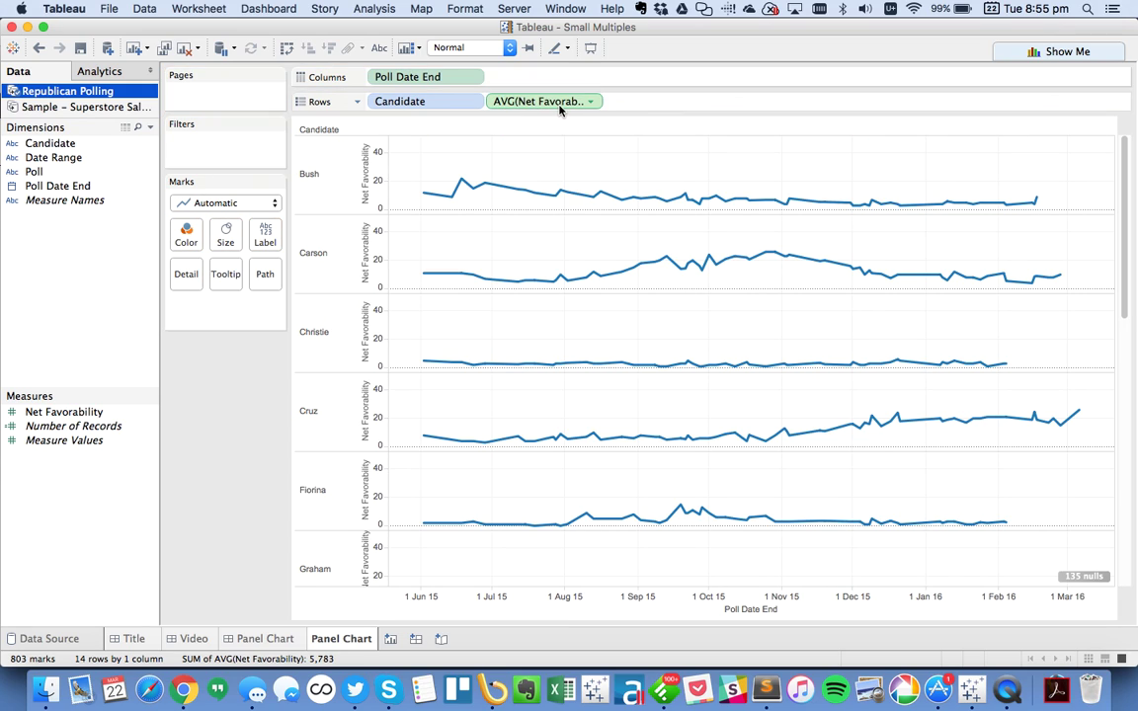
click(427, 103)
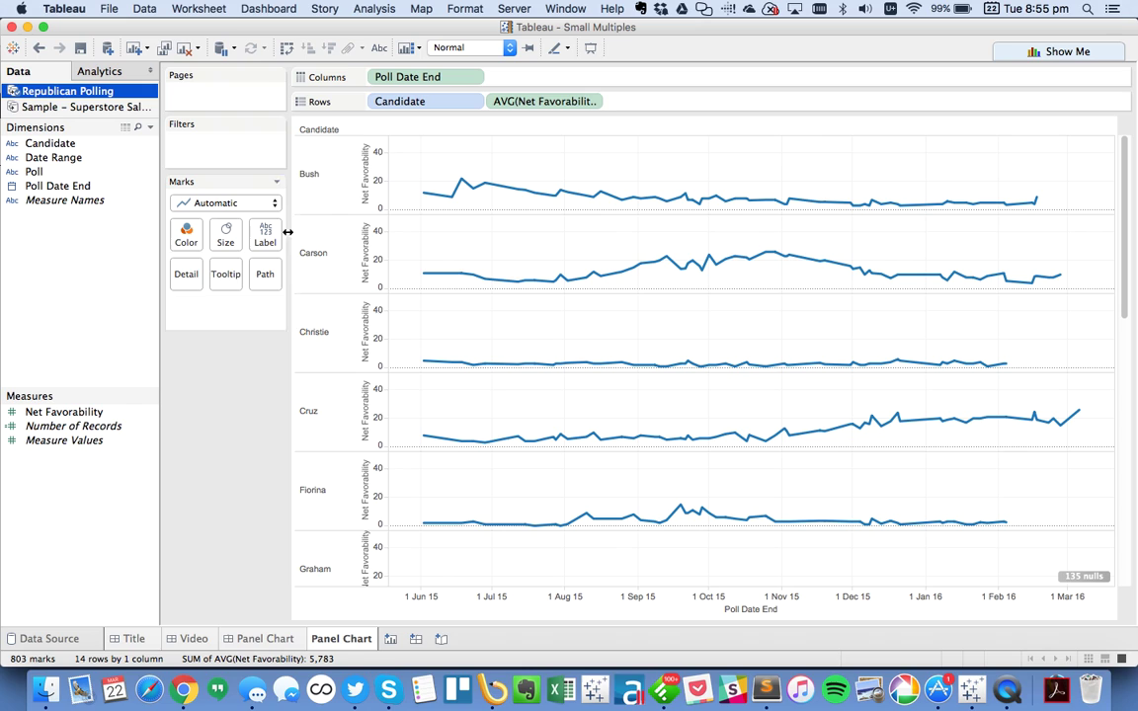
Step: Move the Candidate pill from Rows onto Detail so all candidate lines share one pane
drag(402, 102, 185, 279)
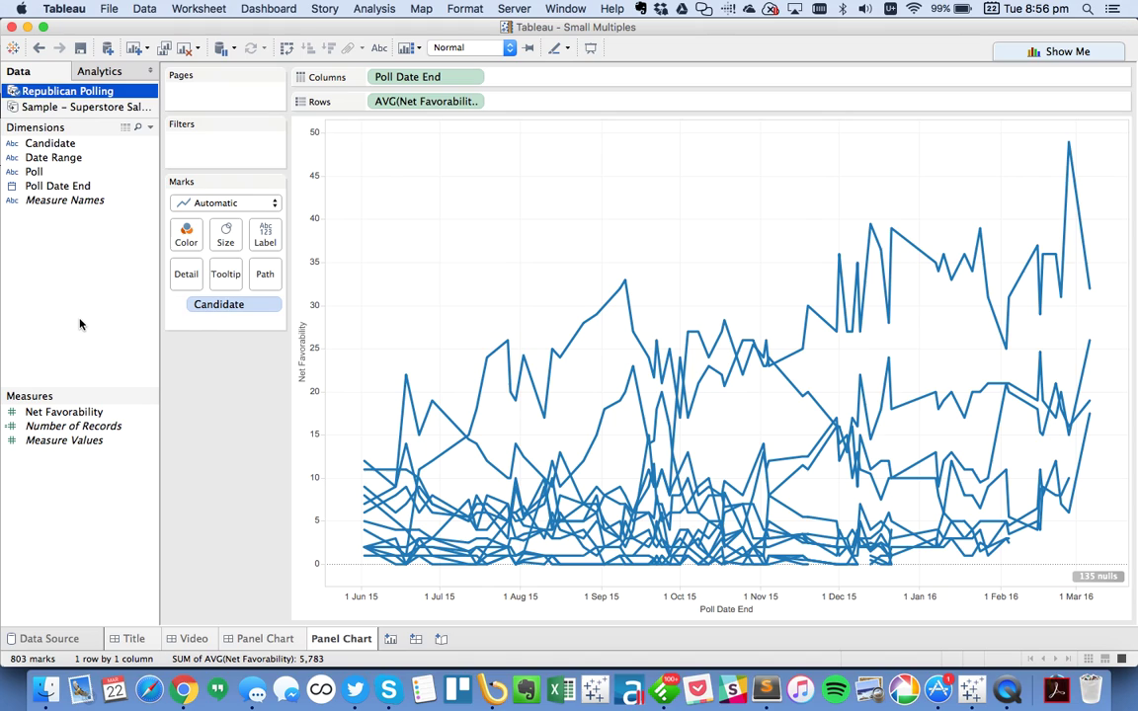
Step: Create Column Divider as (INDEX()-1)%(ROUND(SQRT(SIZE()))) and convert it to discrete
click(150, 127)
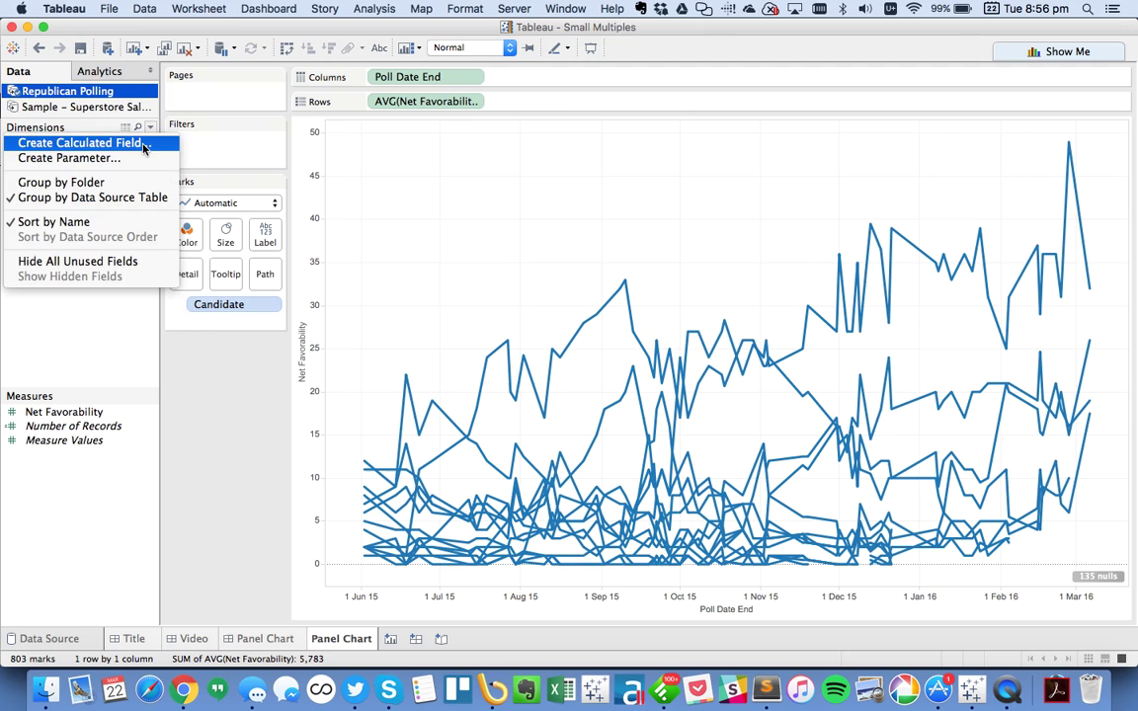
click(145, 144)
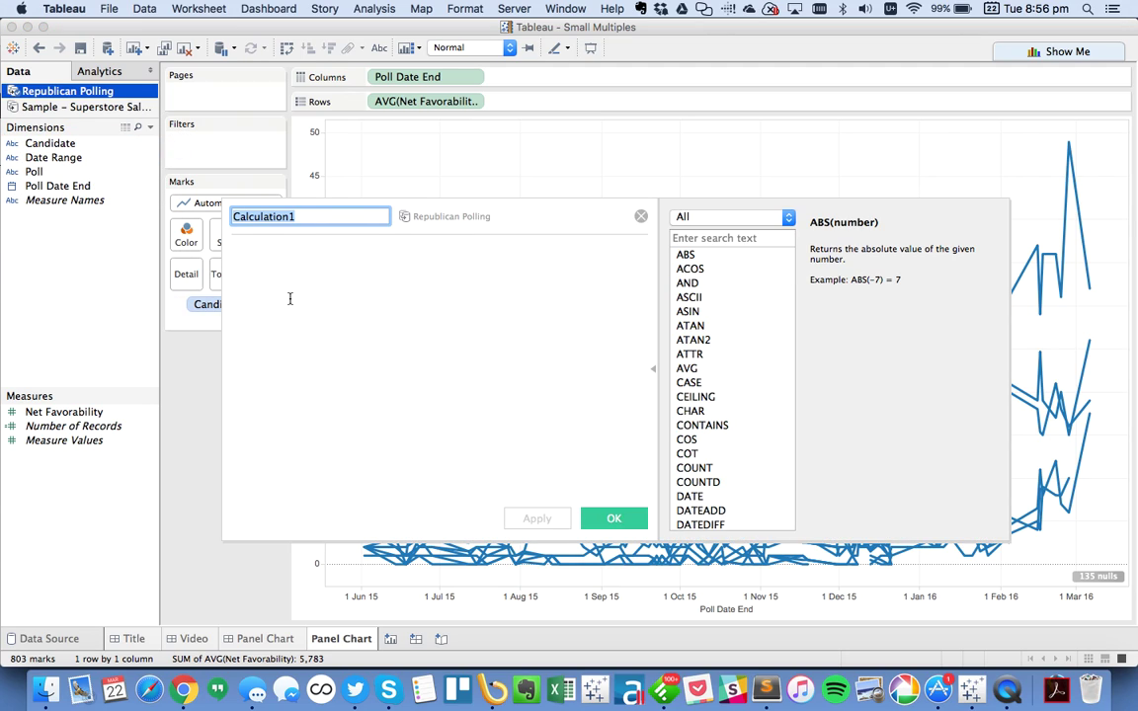
text(Column Di)
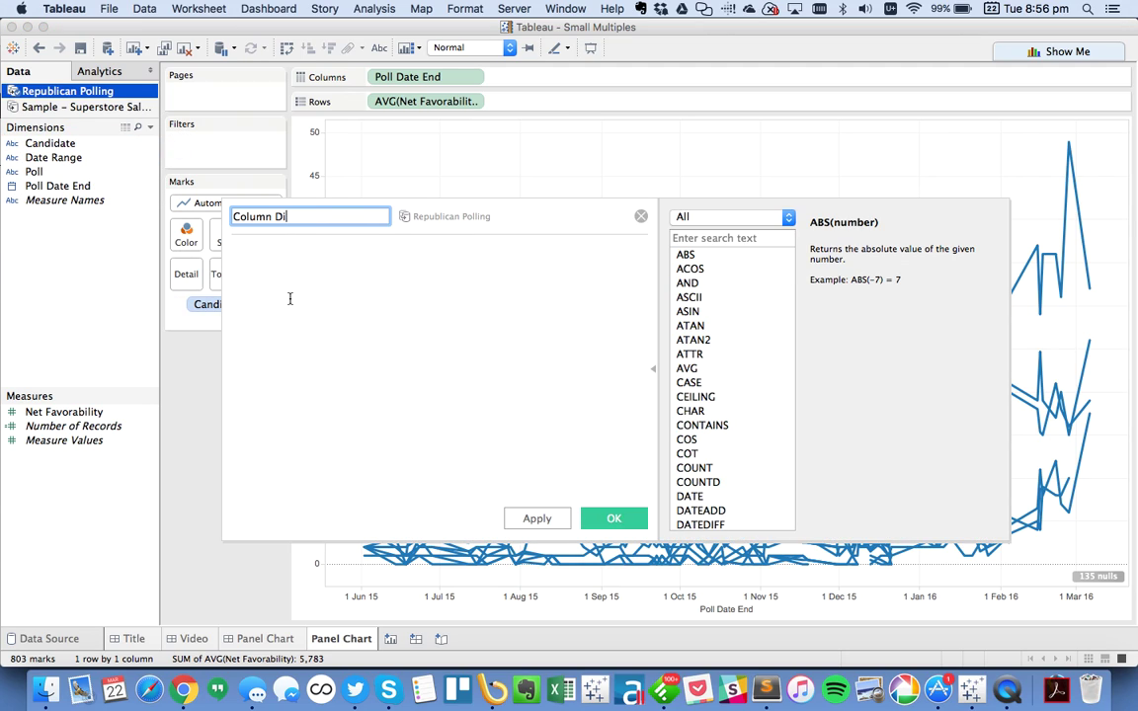
text(vider)
click(289, 298)
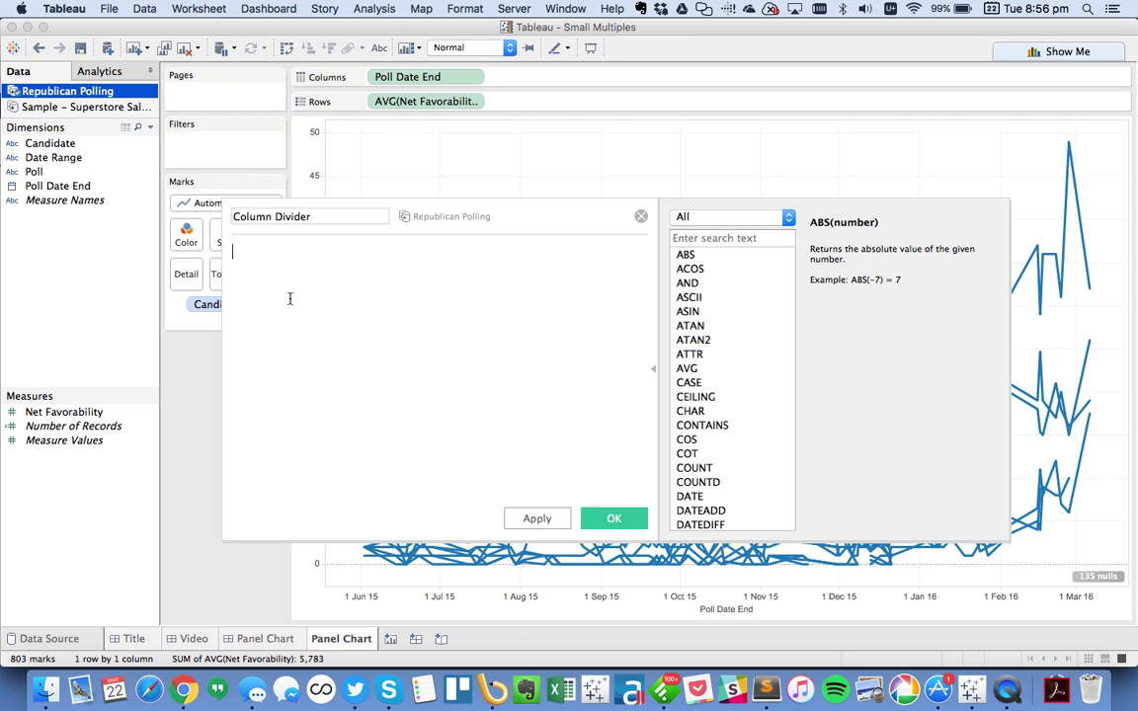
text((INDEX())
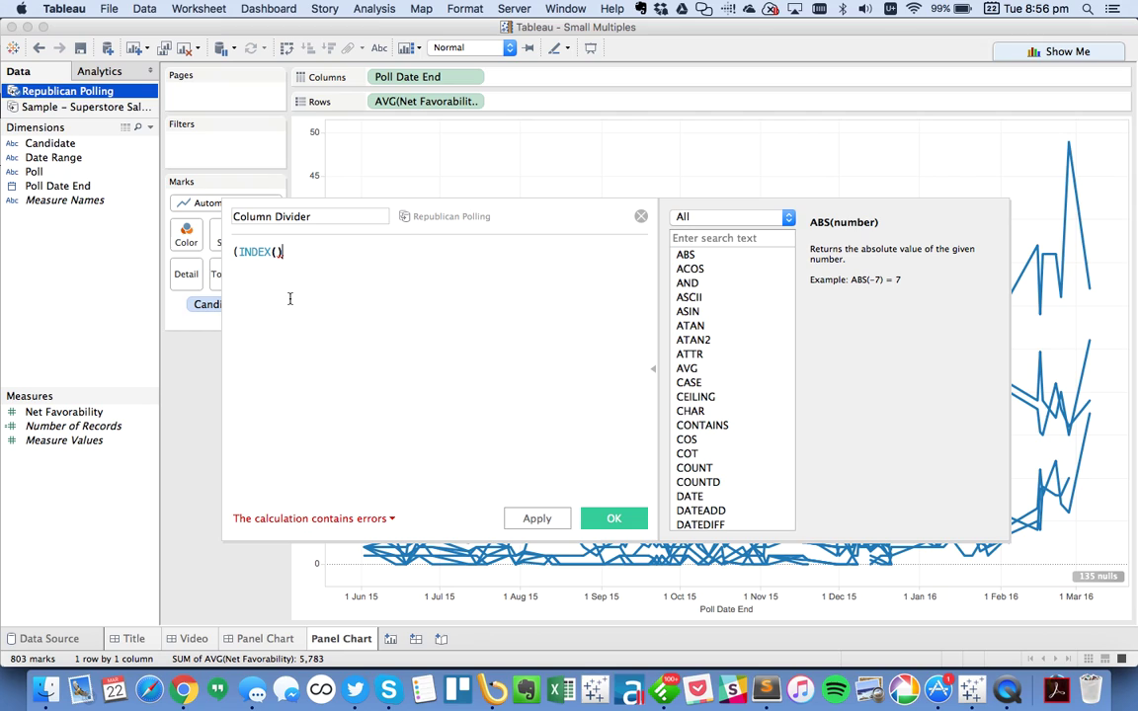
text(-1))
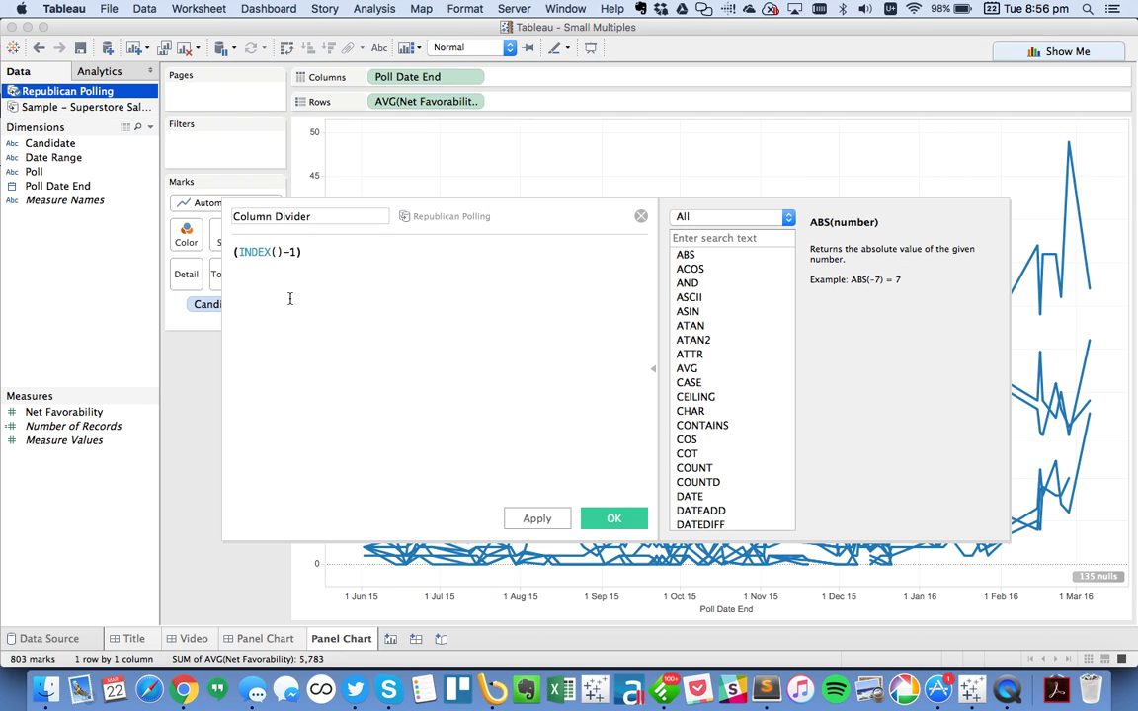
text(%)
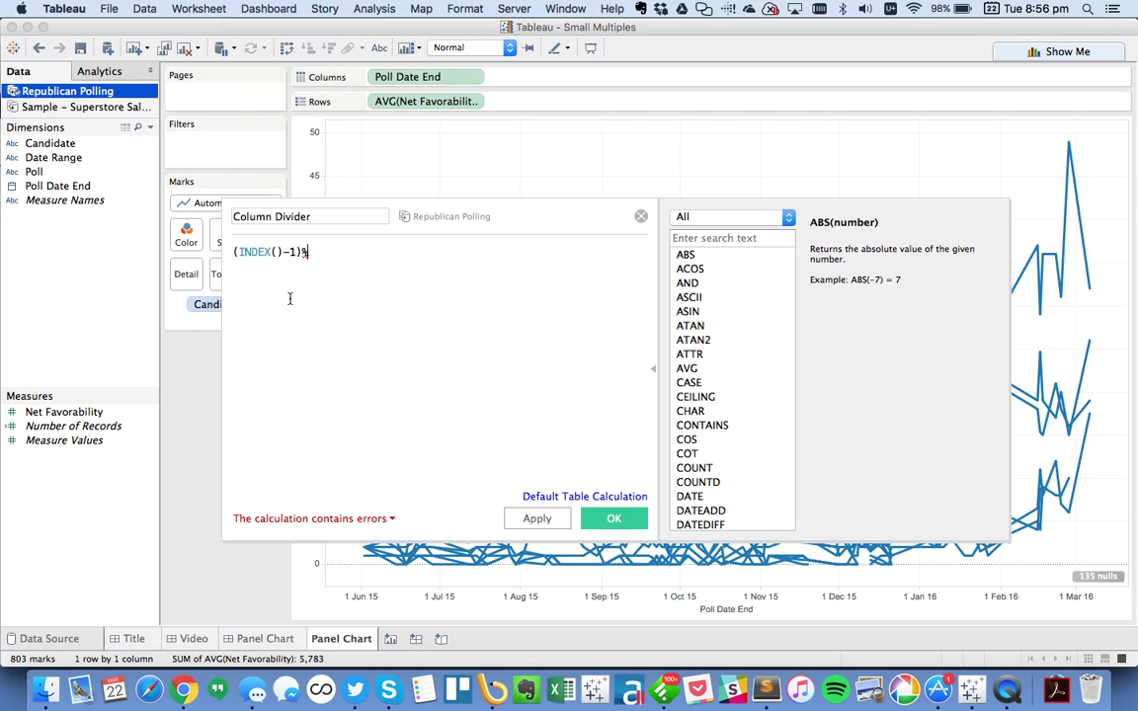
text((ROUND)
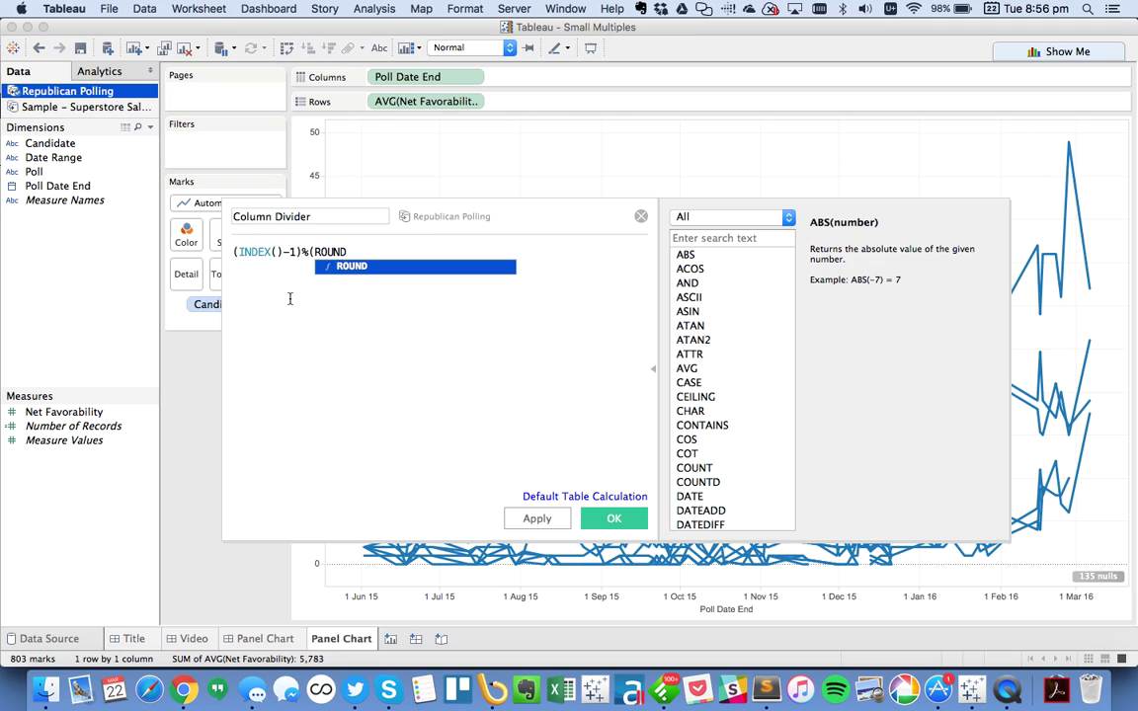
text((SQRT)
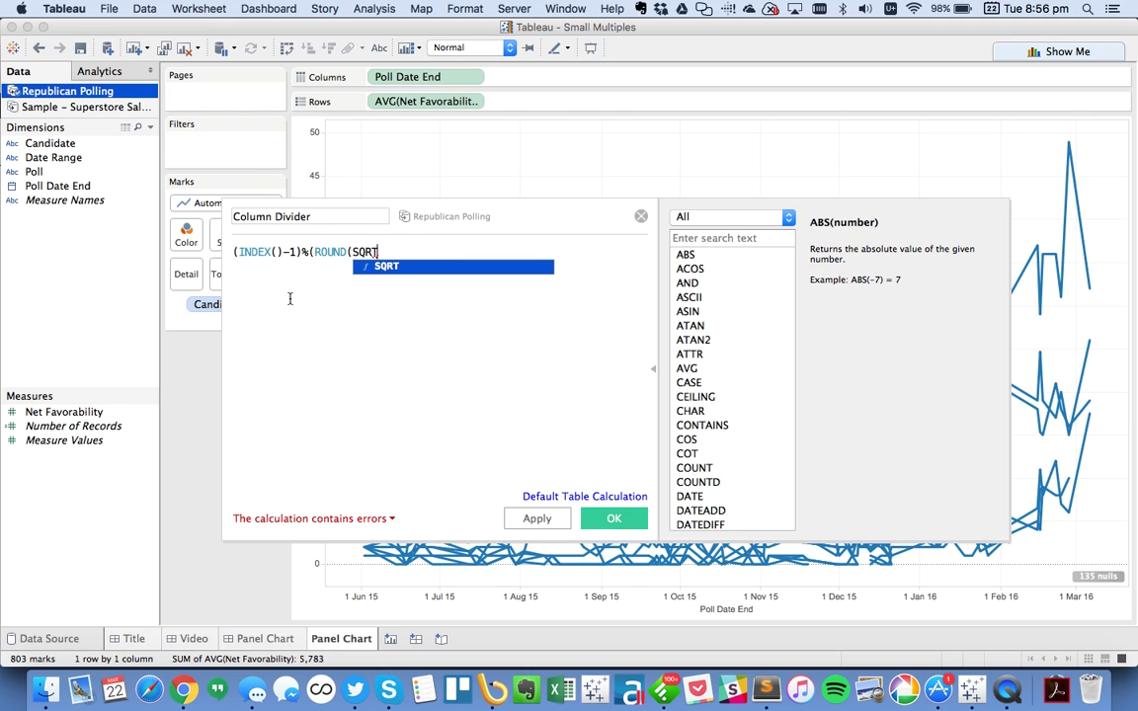
text((SIZE)
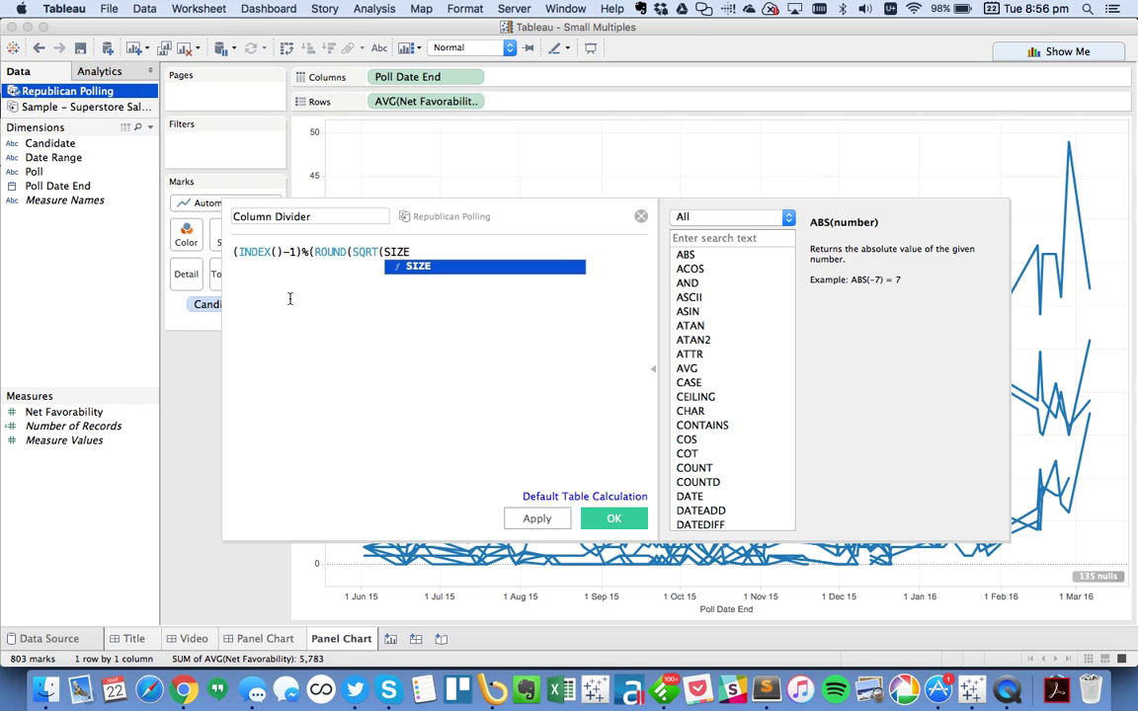
text(()))
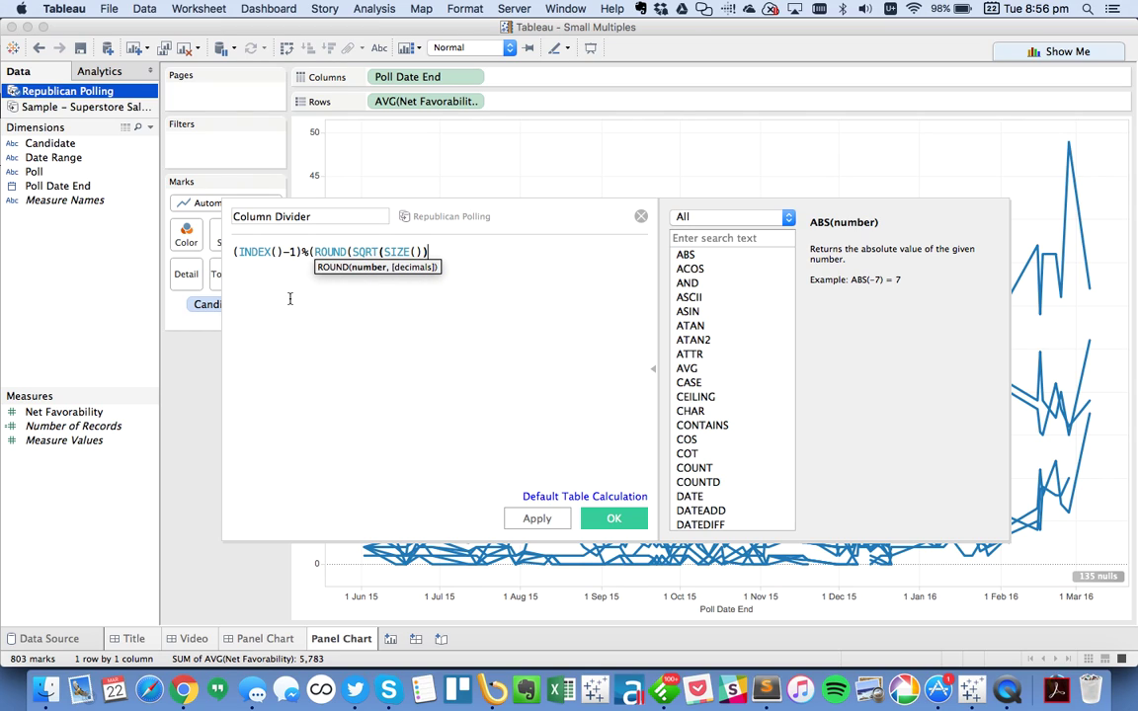
text())
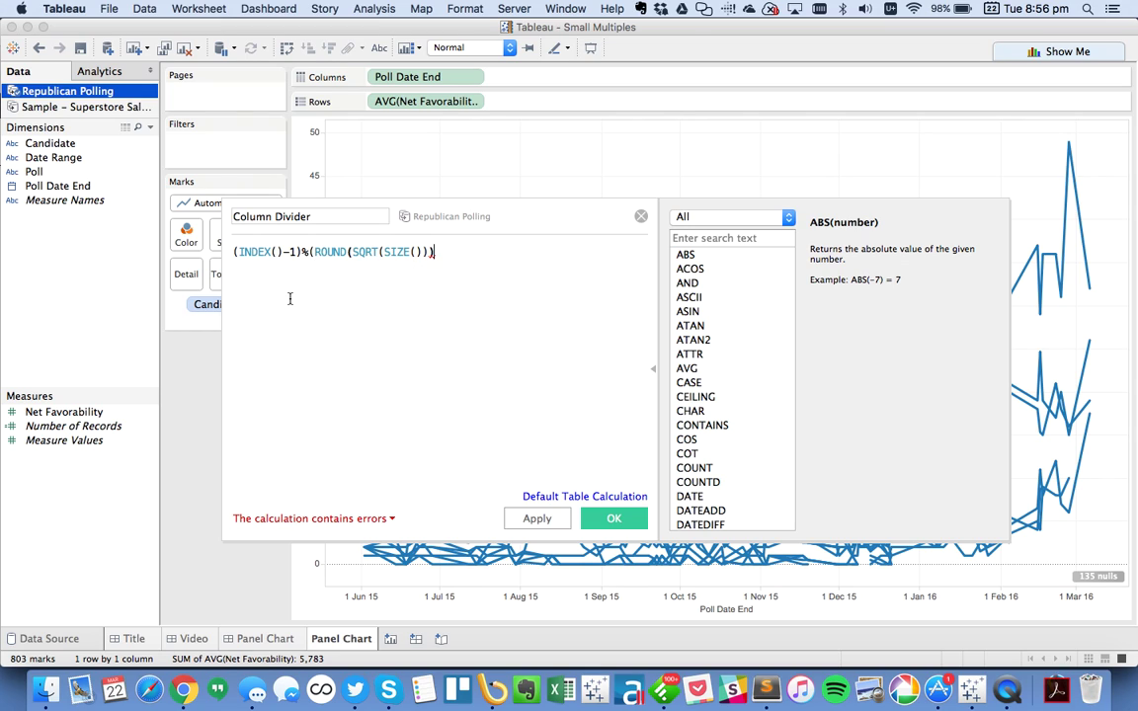
text())
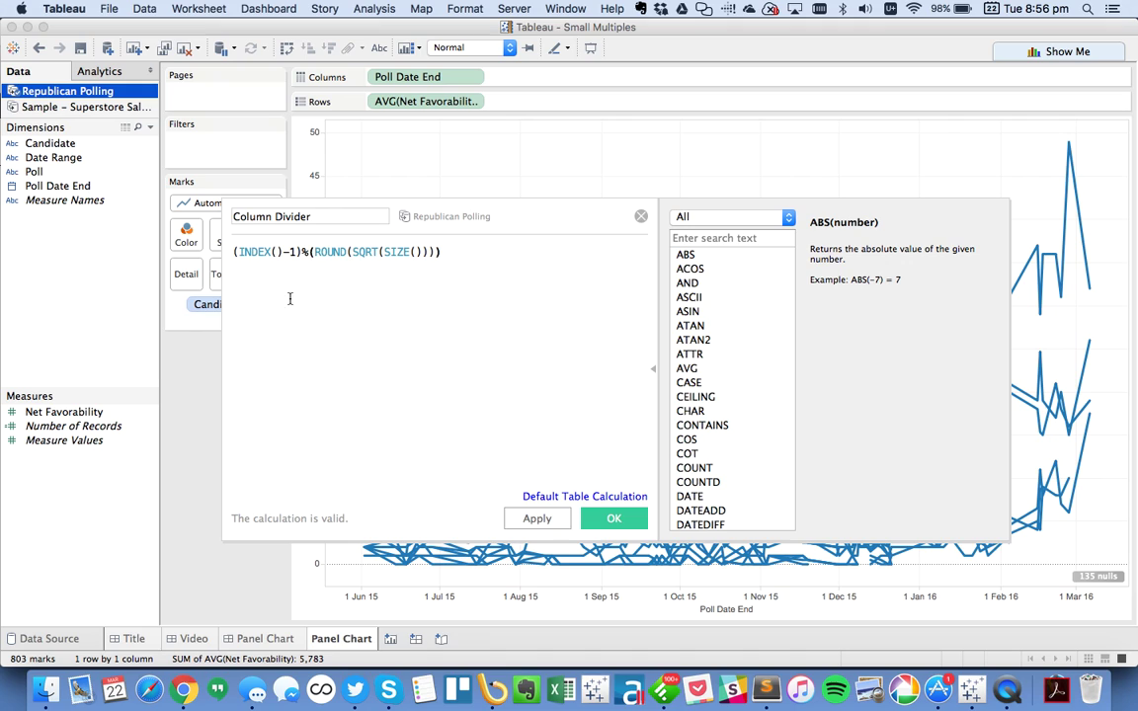
click(613, 524)
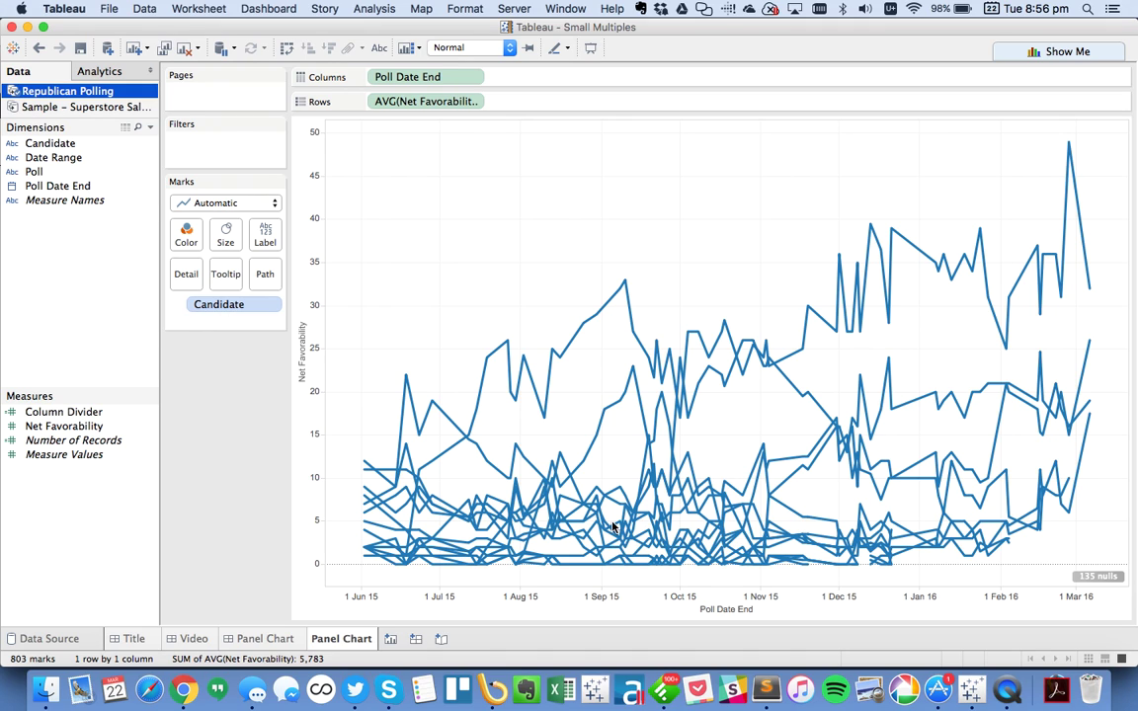
right_click(71, 416)
click(118, 273)
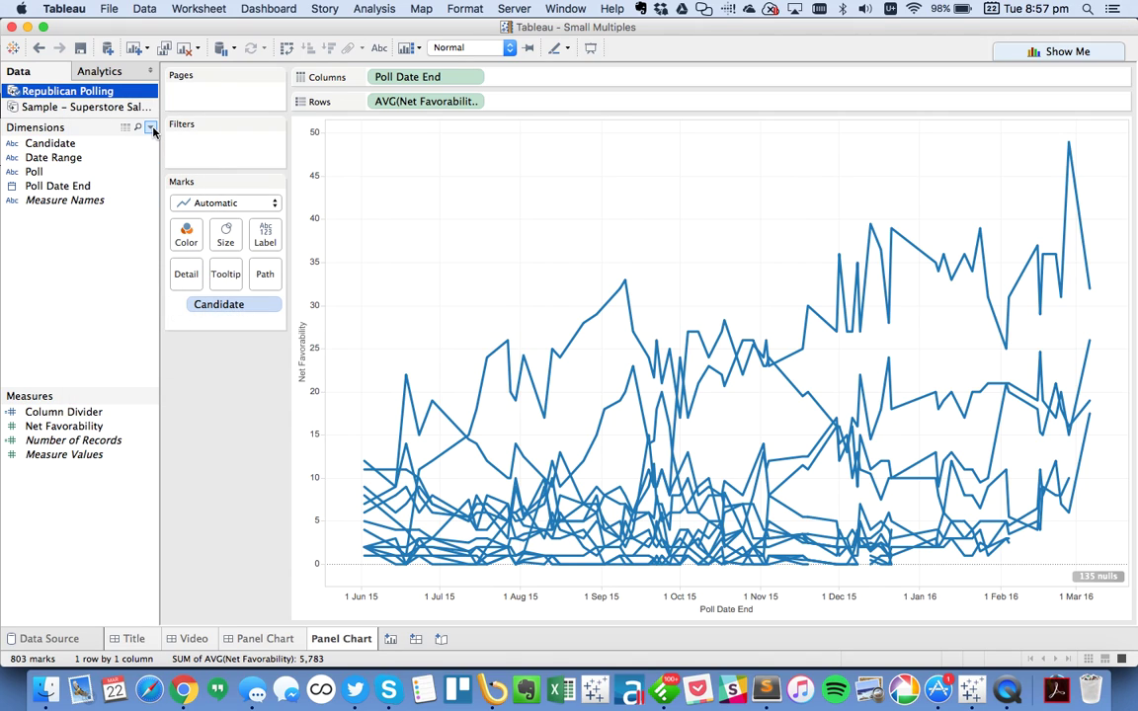
Step: Create a calculated field named Row Divider with INT(INDEX()-1)/ROUND(SQRT(SIZE()))
click(151, 129)
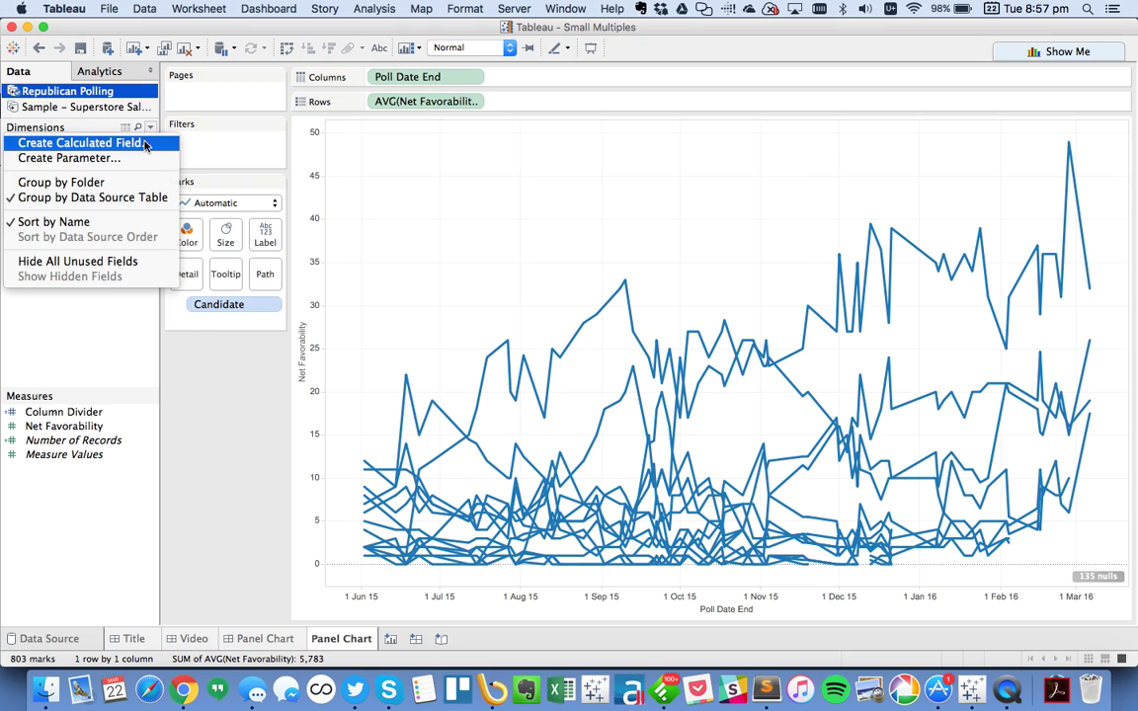
click(146, 145)
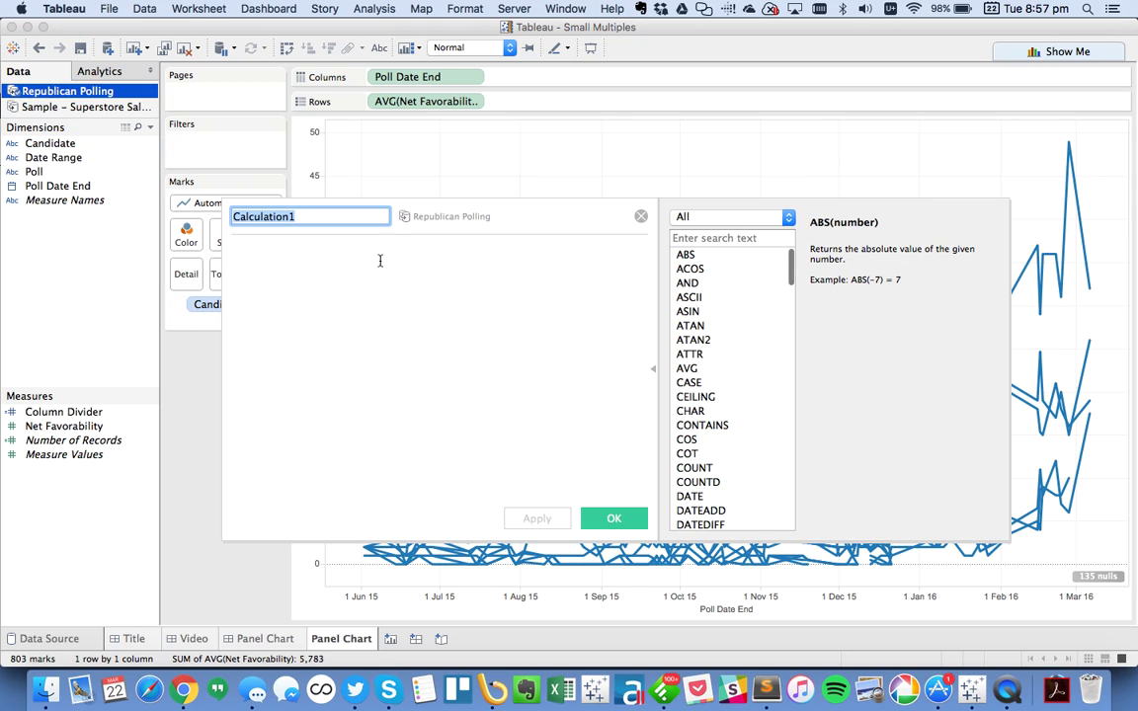
text(Row Divier)
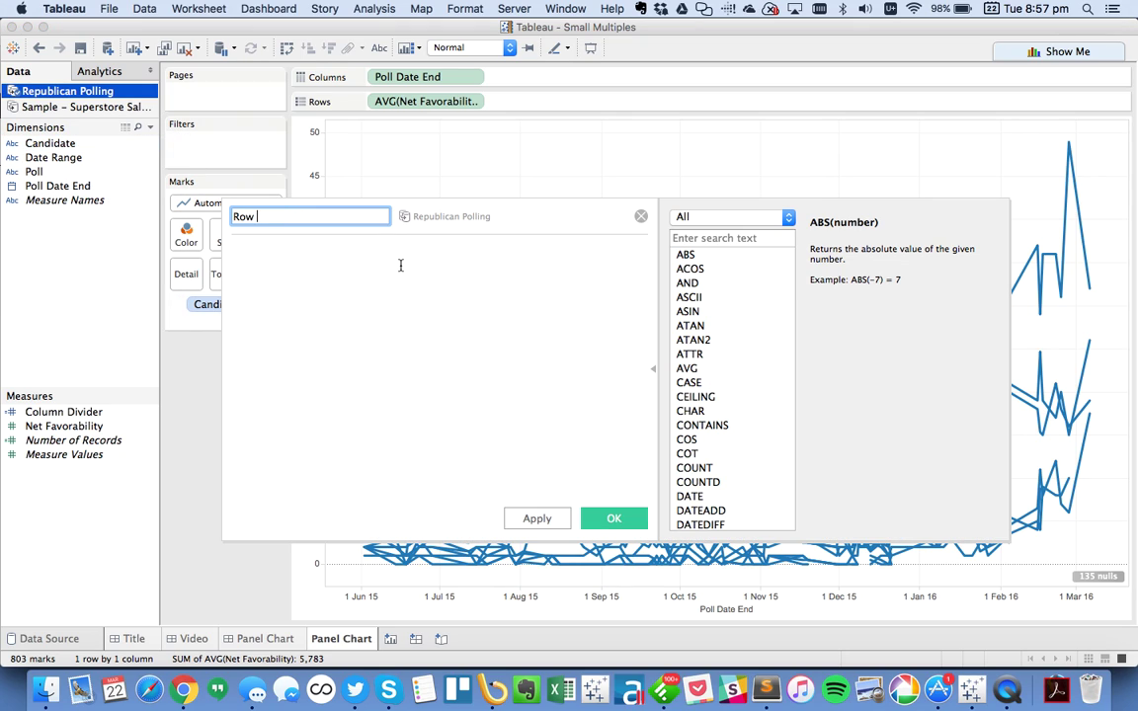
key(BackSpace)
key(BackSpace)
text(der)
key(Tab)
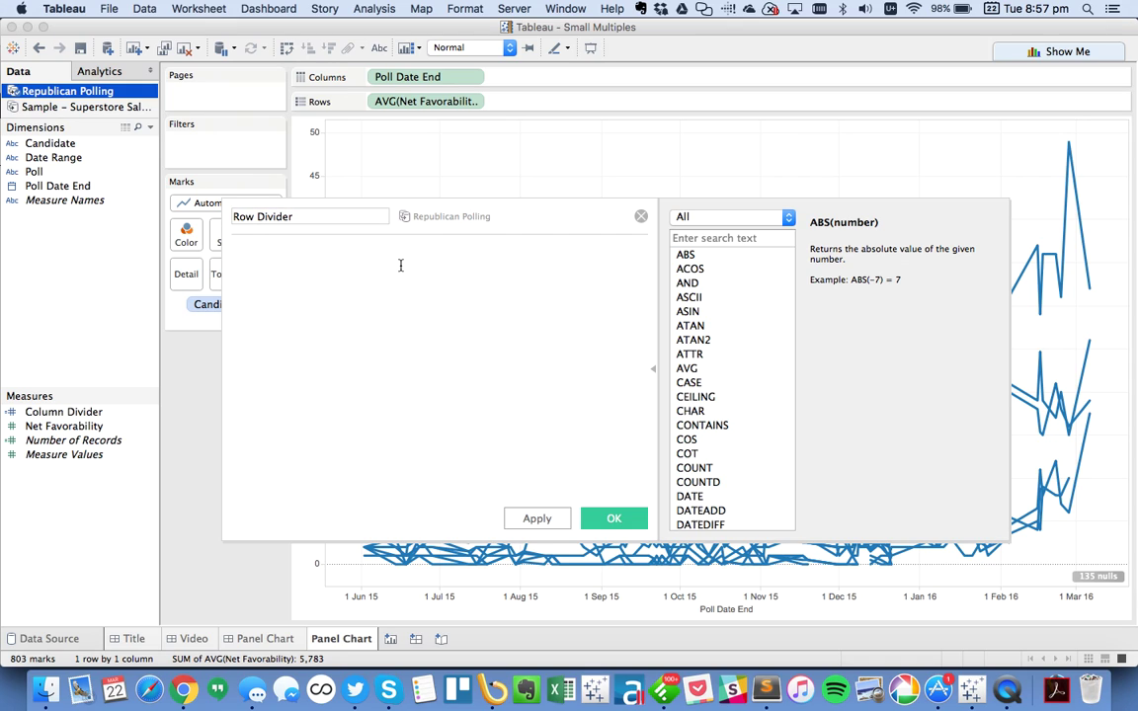
text(INT(INDEX())
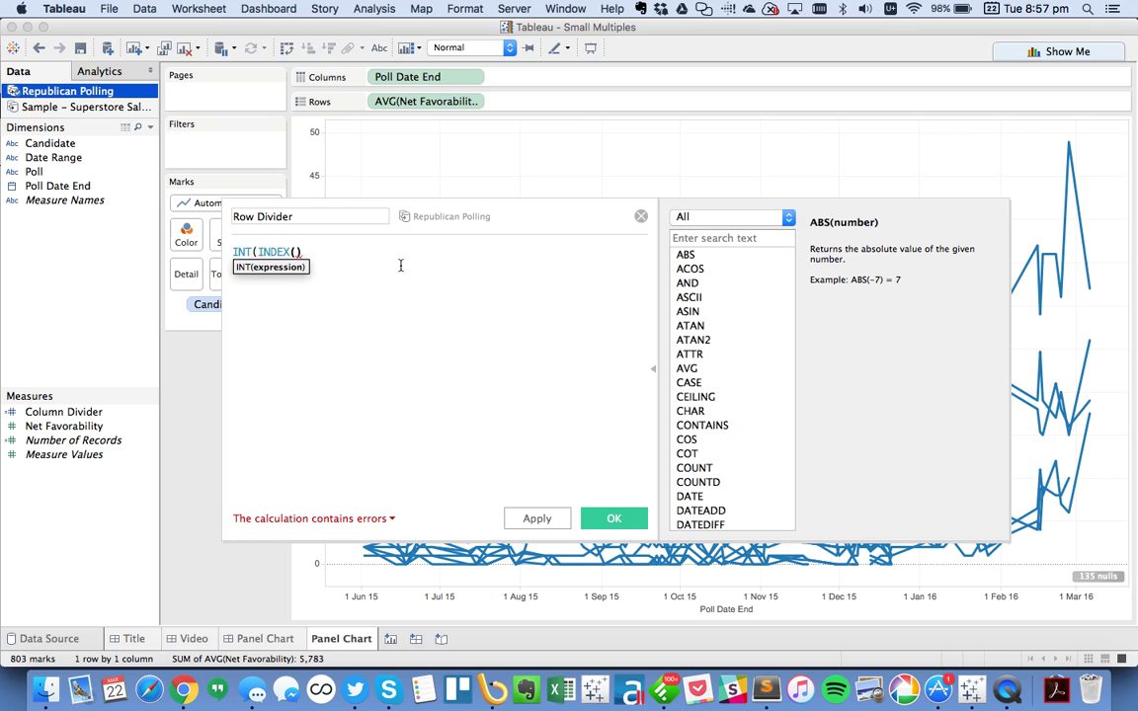
text(-1))
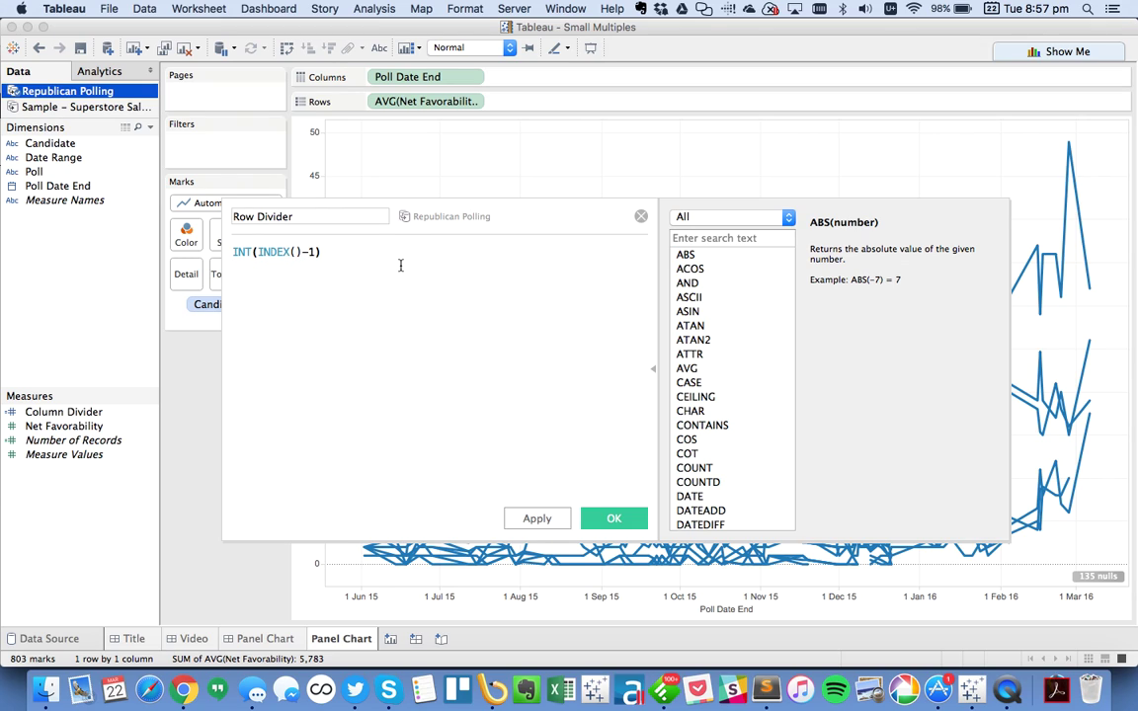
text(/ROUND)
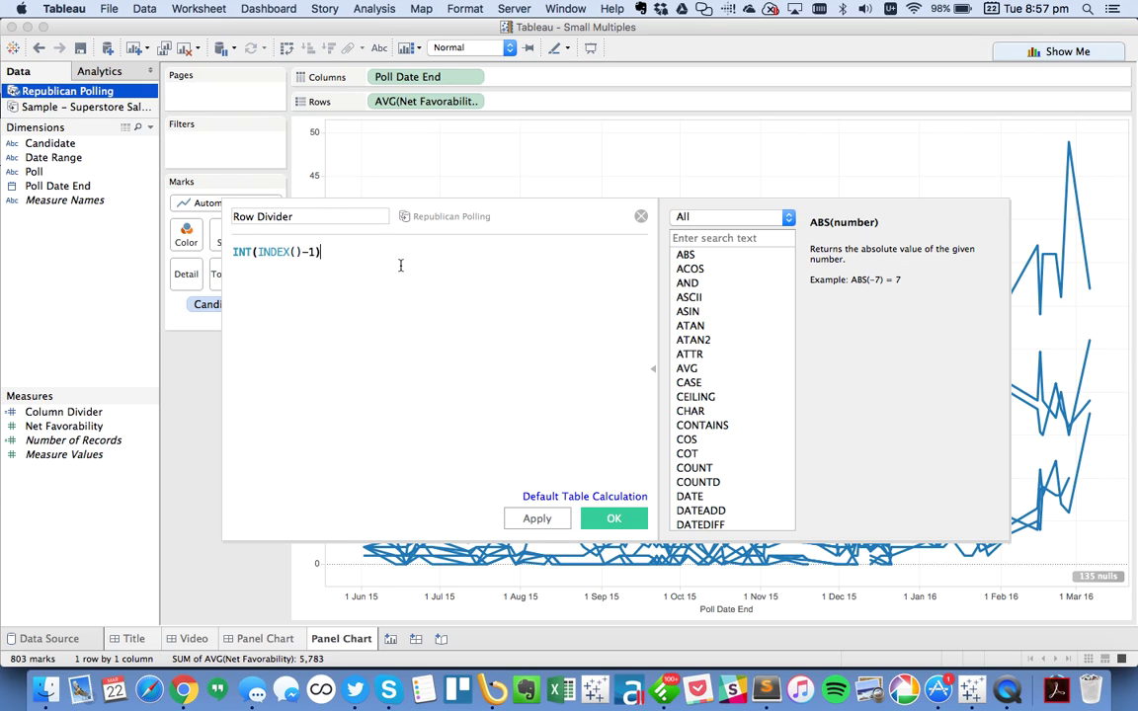
text(()
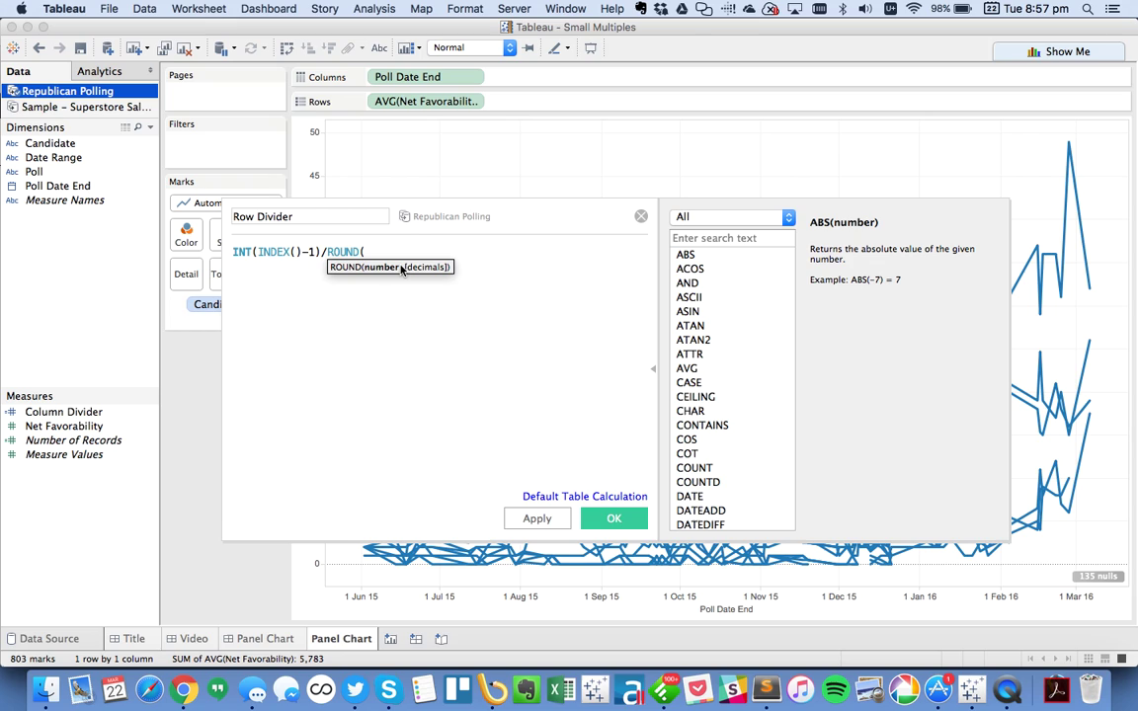
text(SRRT)
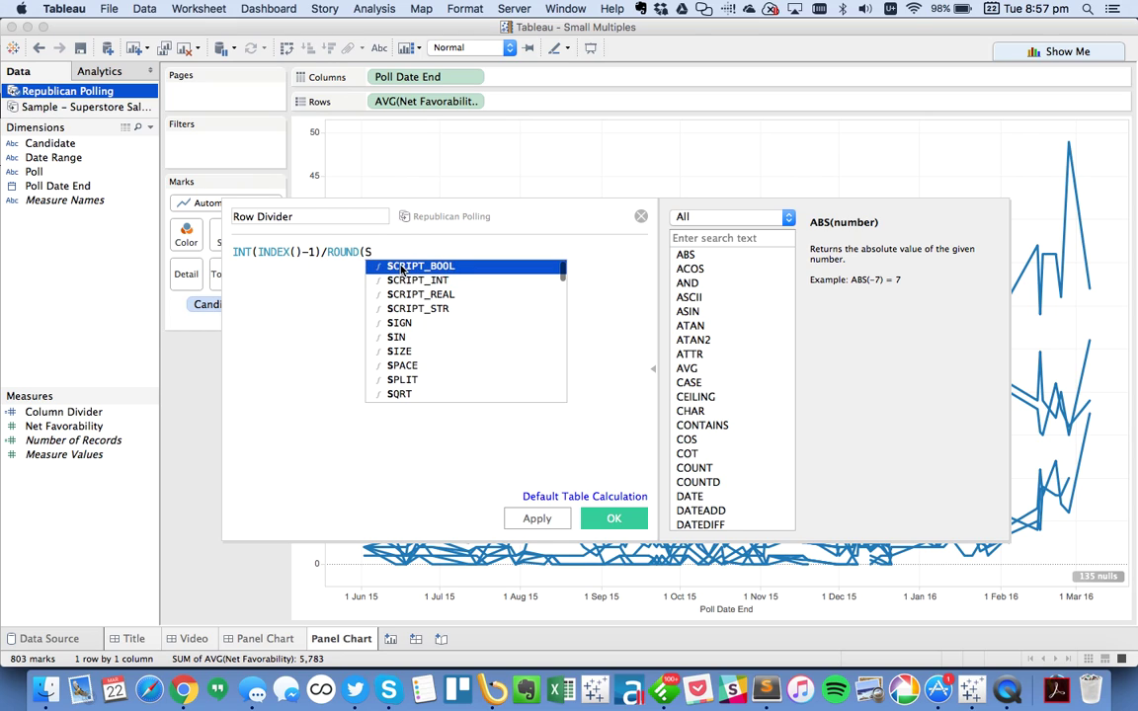
key(BackSpace)
key(BackSpace)
key(BackSpace)
text(QRT)
double_click(400, 266)
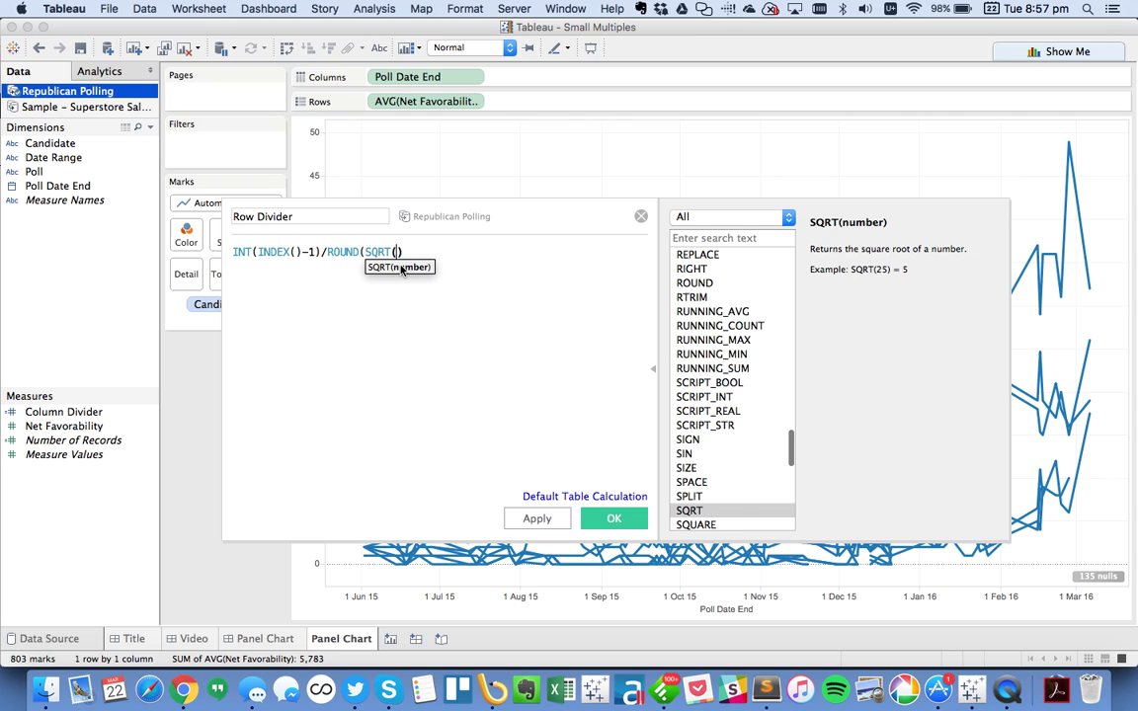
text(SIZ)
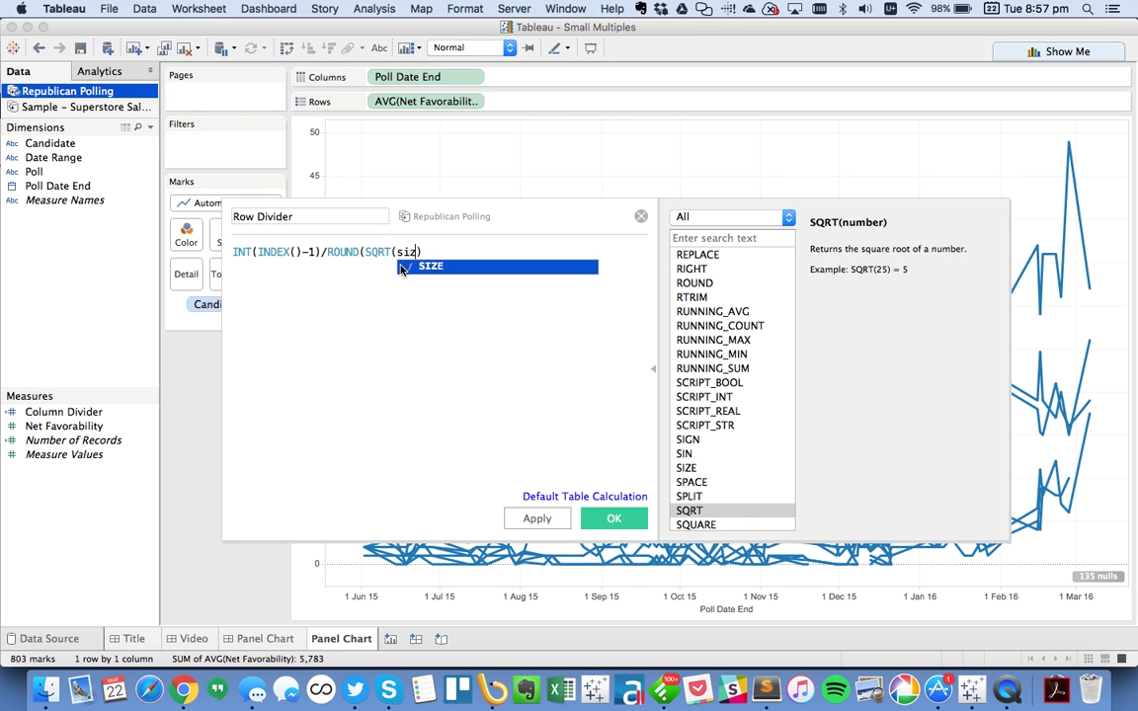
double_click(400, 267)
text())
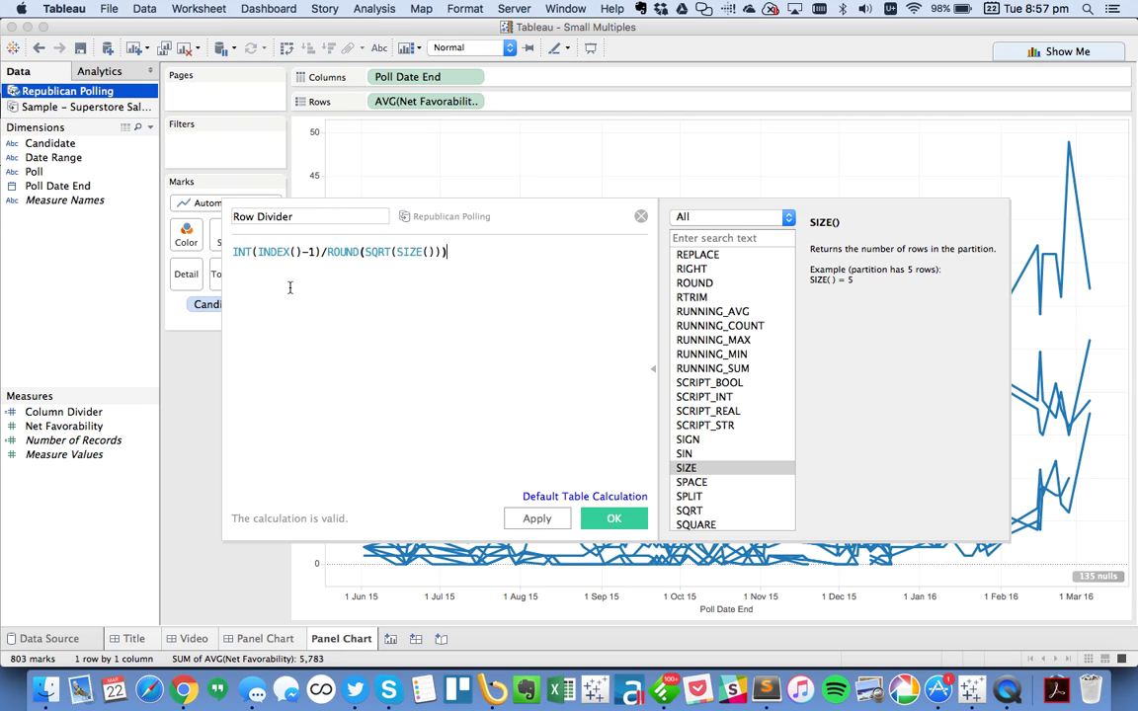
Step: Wrap the ROUND(SQRT(SIZE())) divisor in parentheses, save Row Divider, and make it discrete
click(329, 251)
text(()
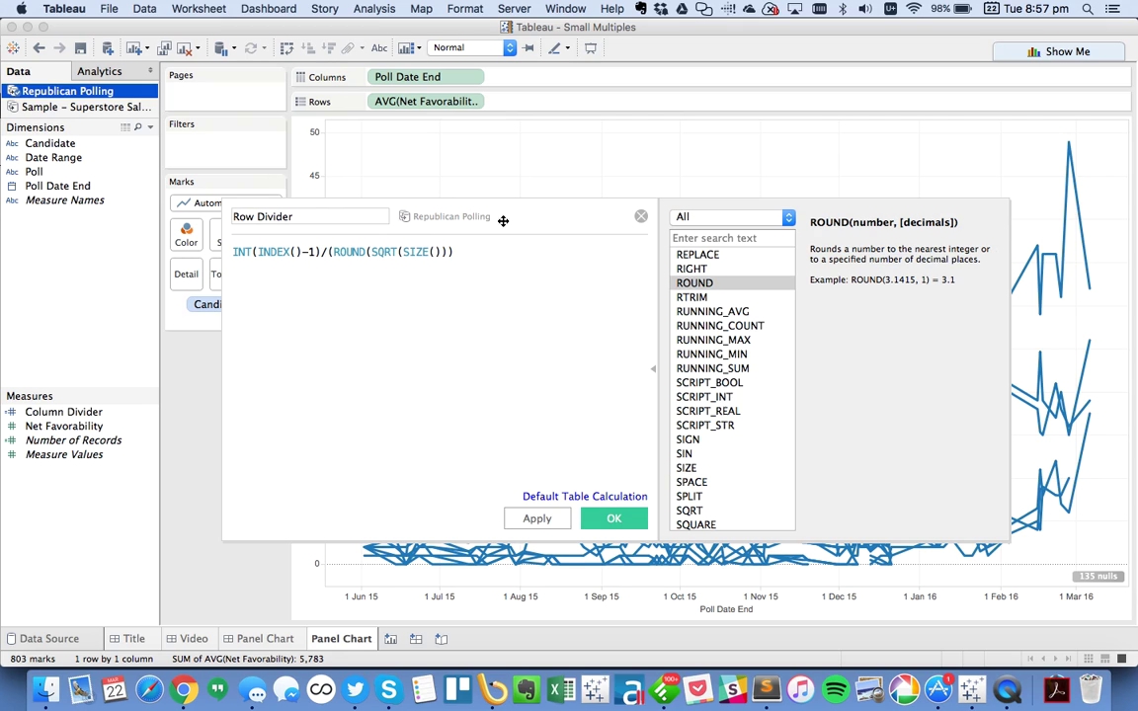
click(492, 253)
text())
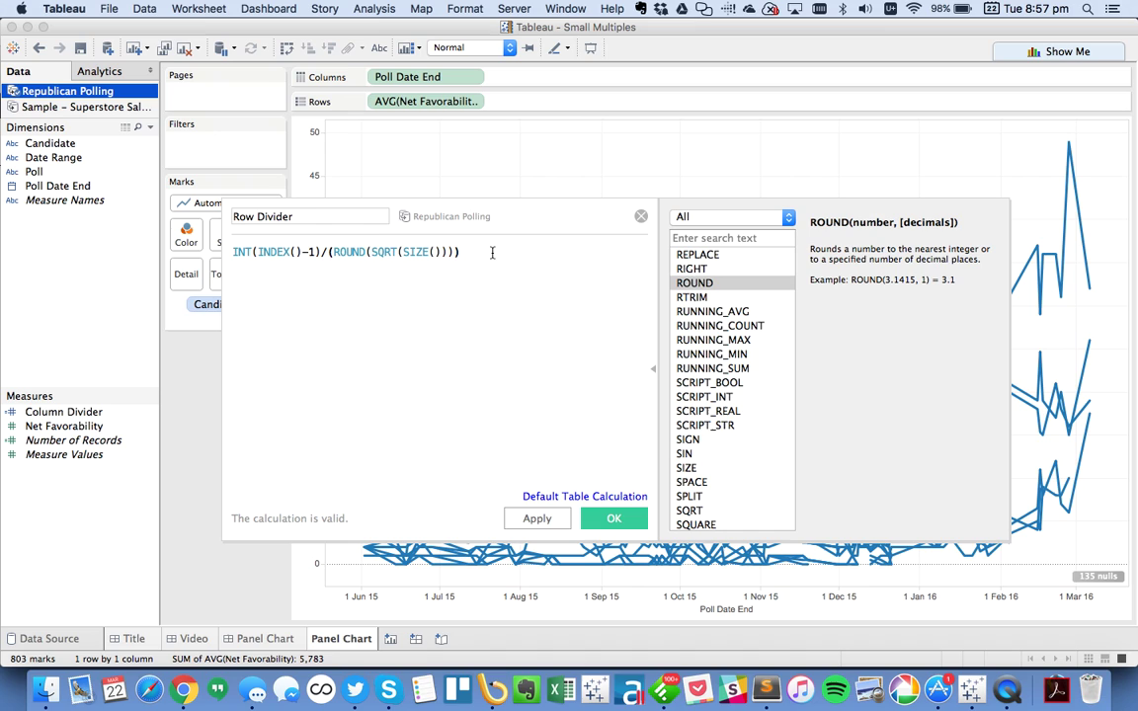
click(616, 524)
right_click(84, 444)
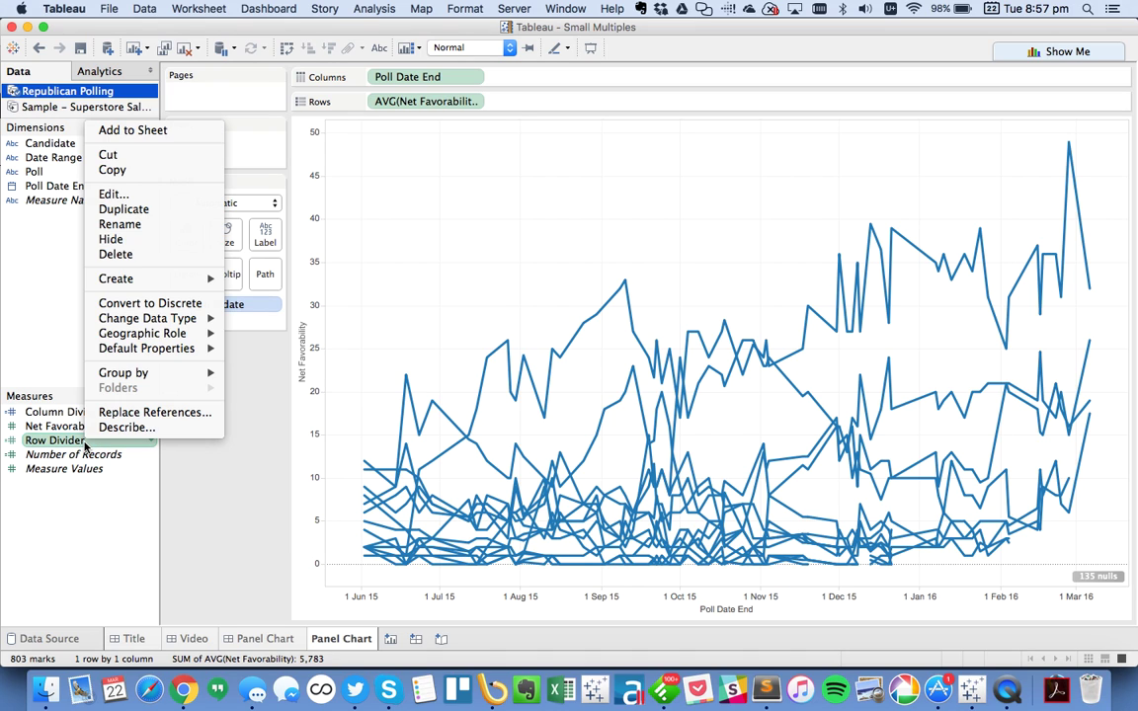
click(130, 305)
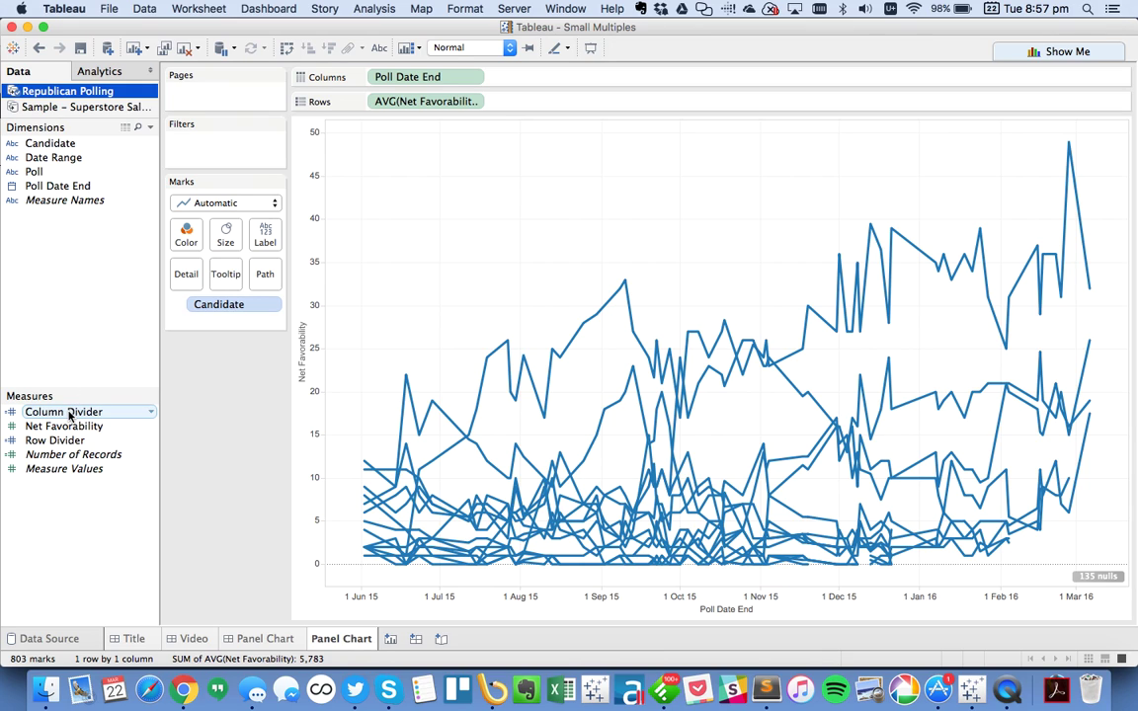
Step: Place Column Divider before Poll Date End on Columns and Row Divider before AVG(Net Favorability) on Rows
drag(69, 416, 376, 83)
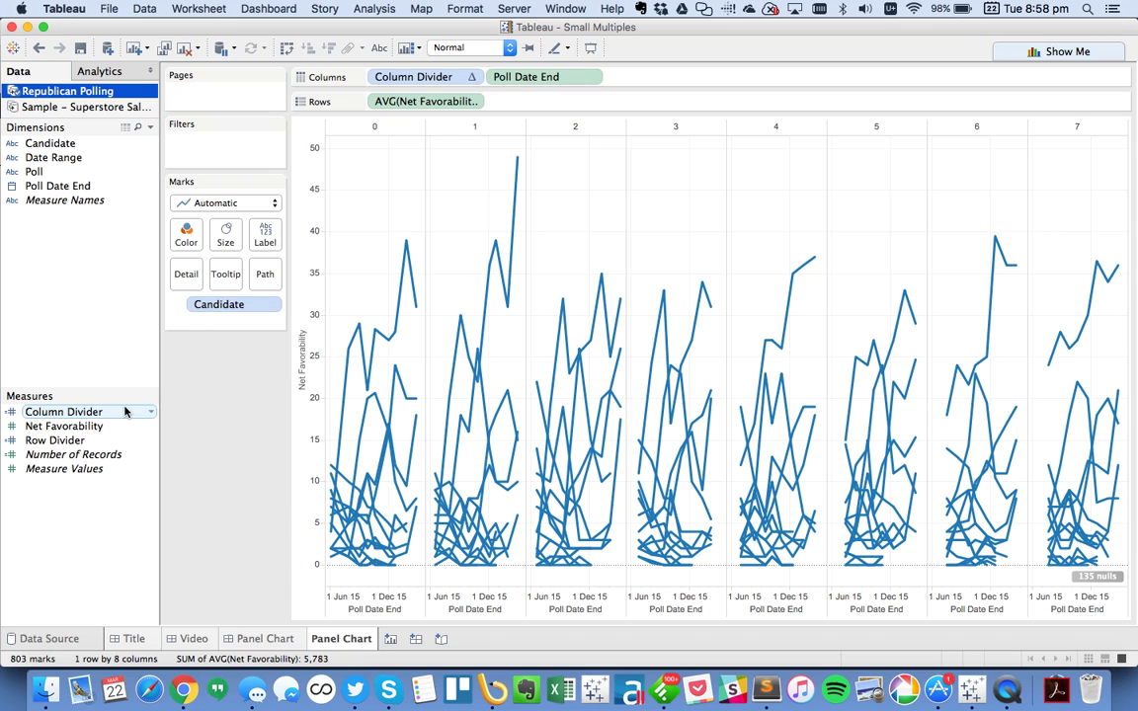
drag(85, 442, 336, 138)
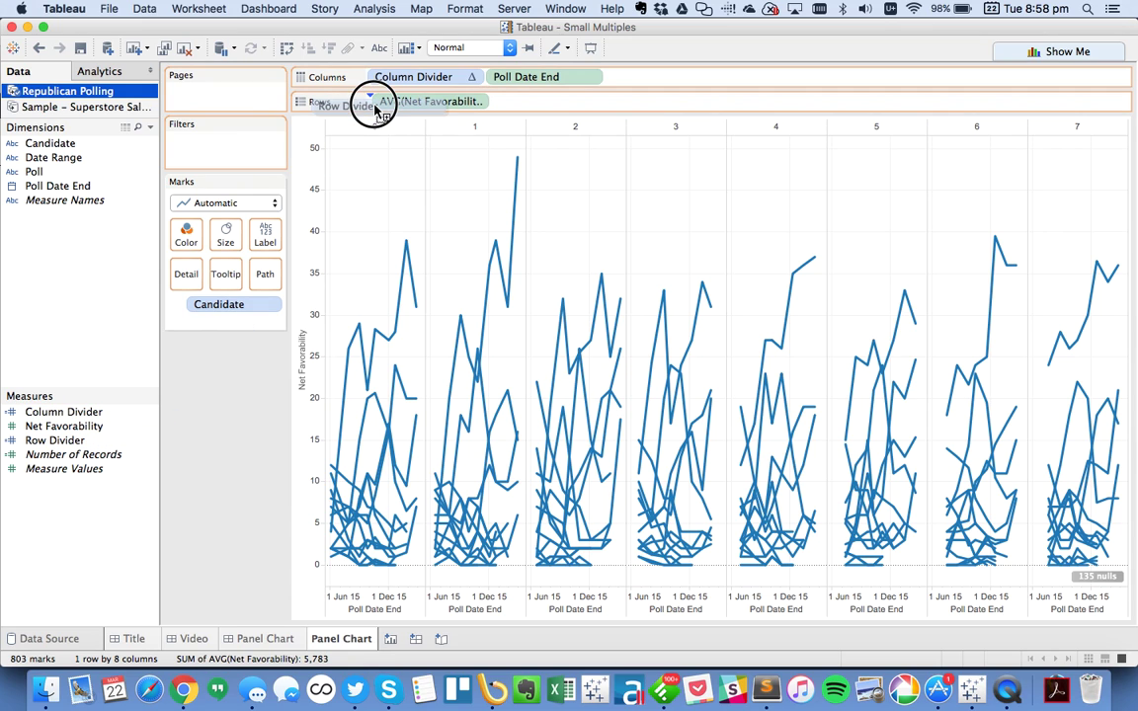
drag(376, 111, 412, 229)
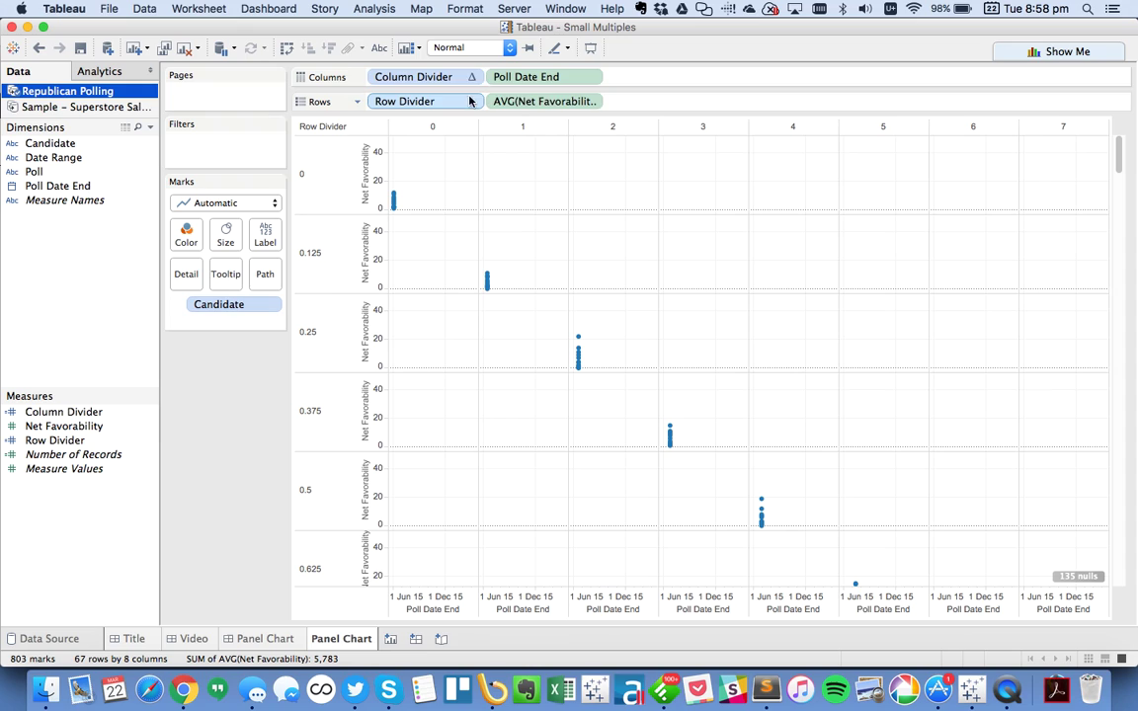
Step: Set Compute Using to Candidate on both the Column Divider and Row Divider pills
mouse_move(472, 81)
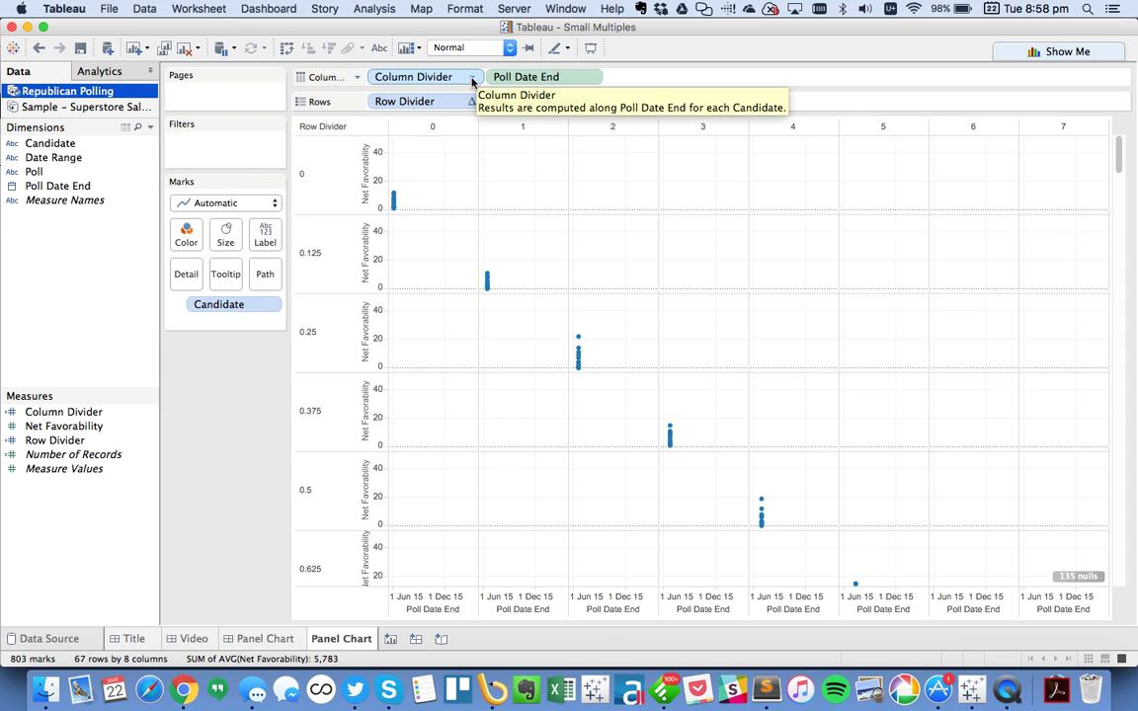
click(471, 81)
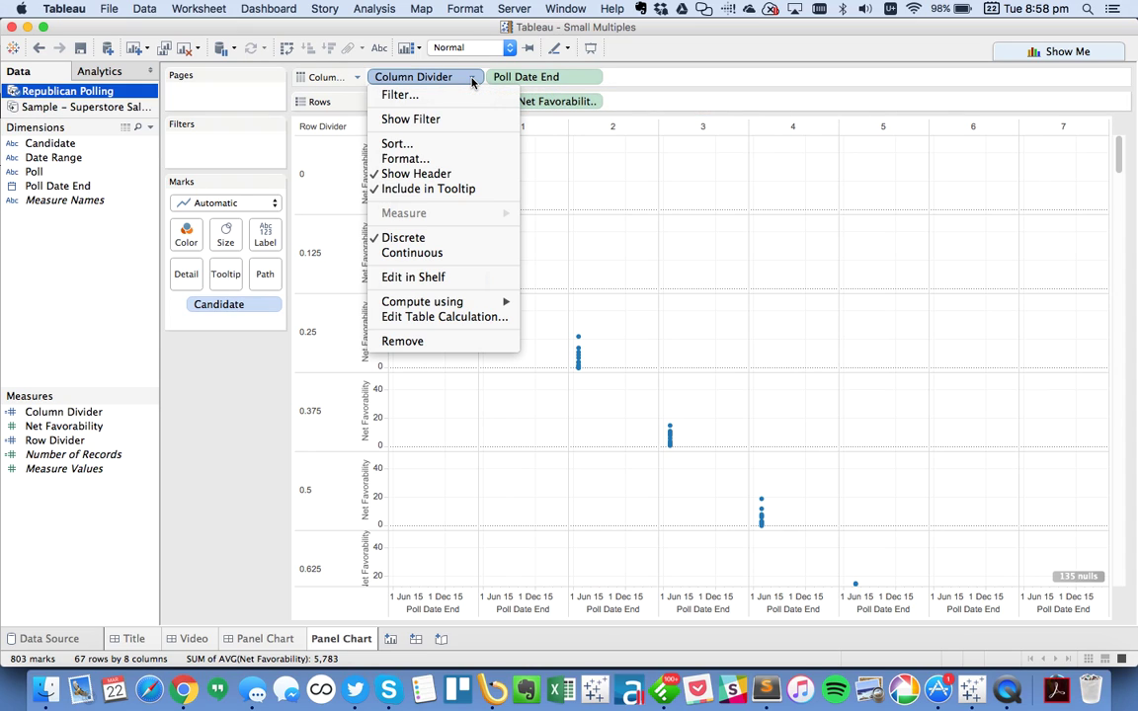
mouse_move(464, 301)
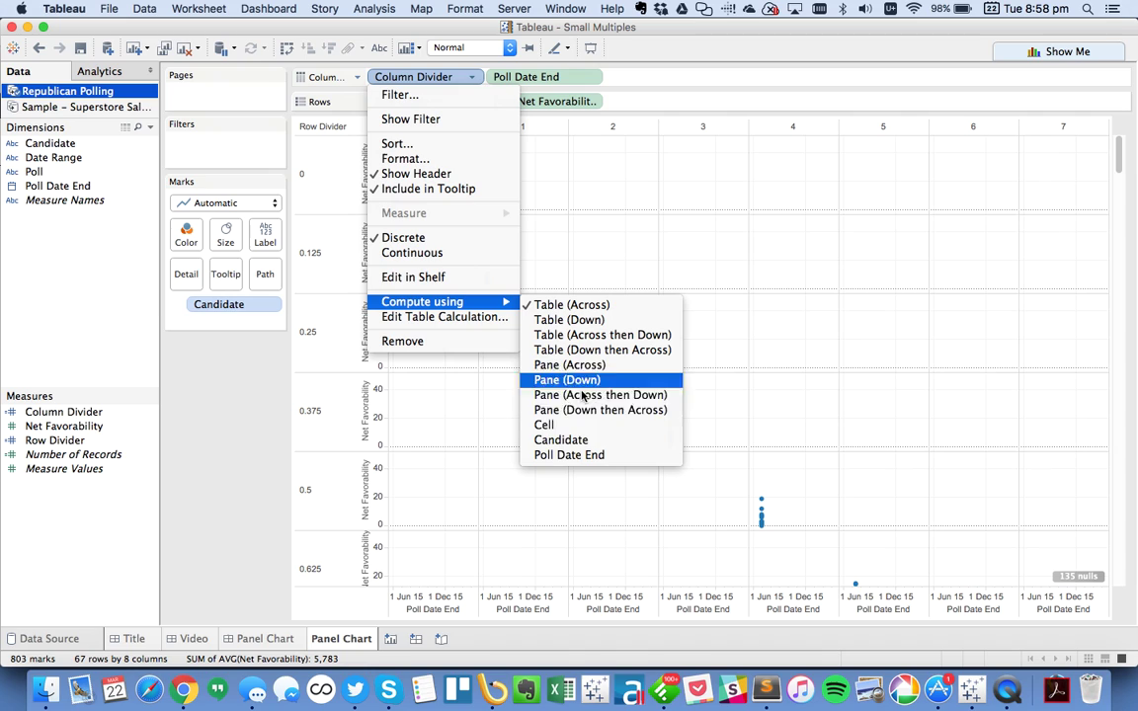
click(567, 439)
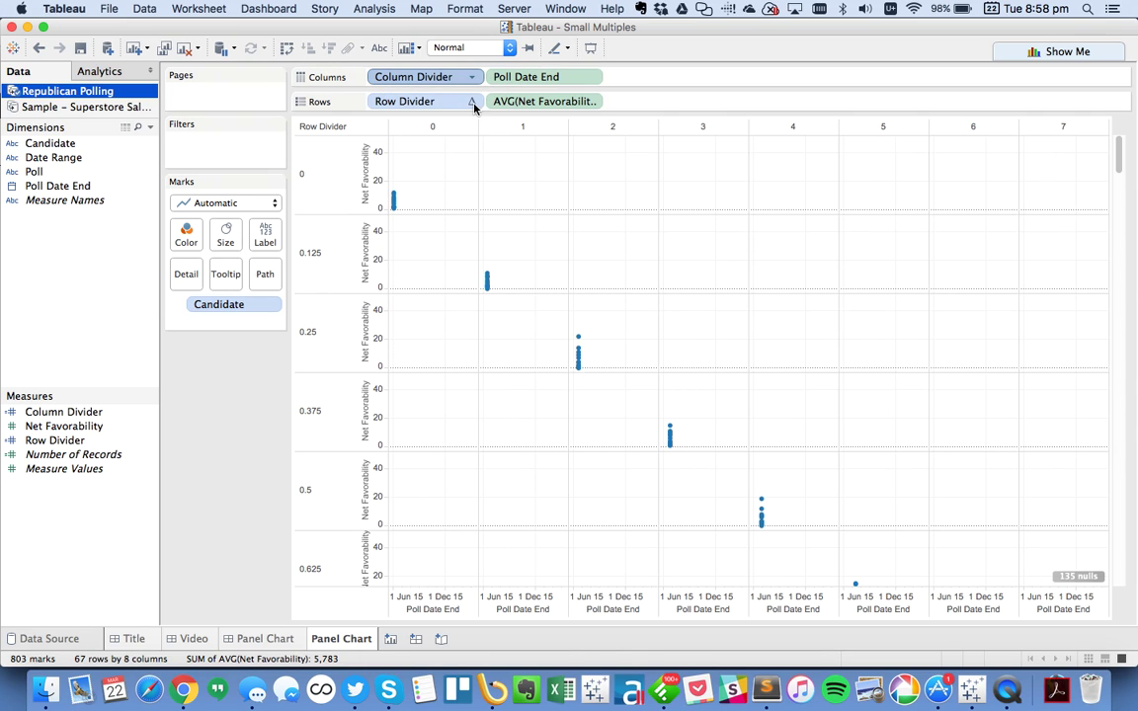
click(471, 102)
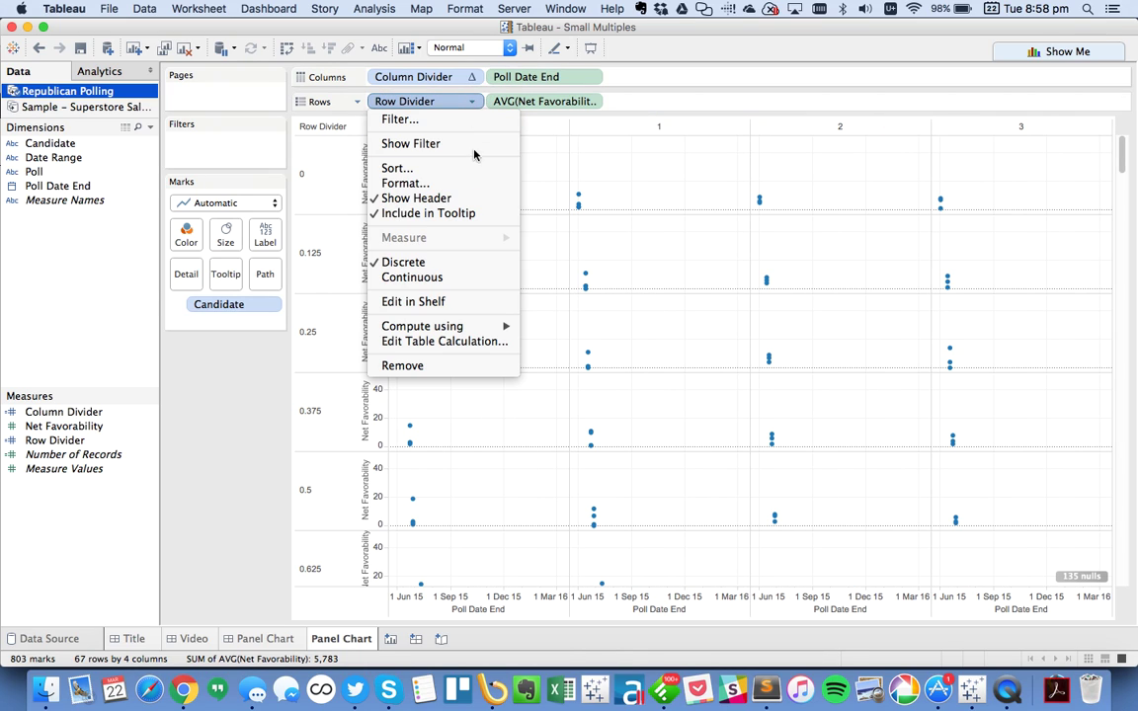
mouse_move(455, 326)
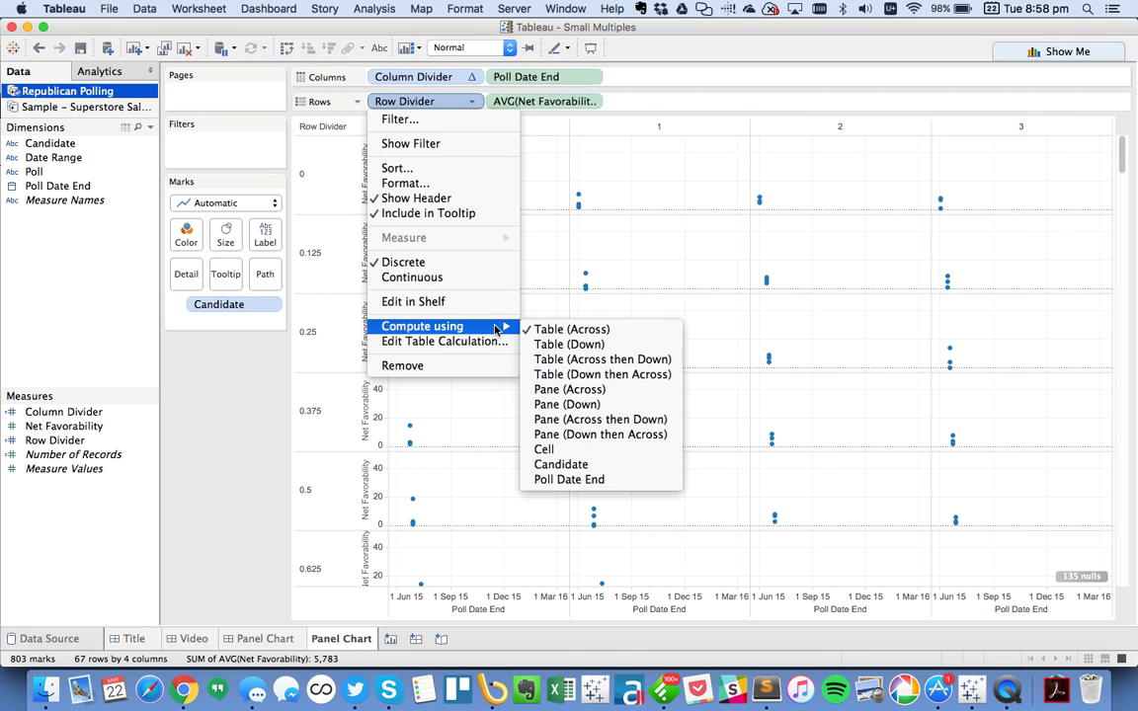
click(568, 466)
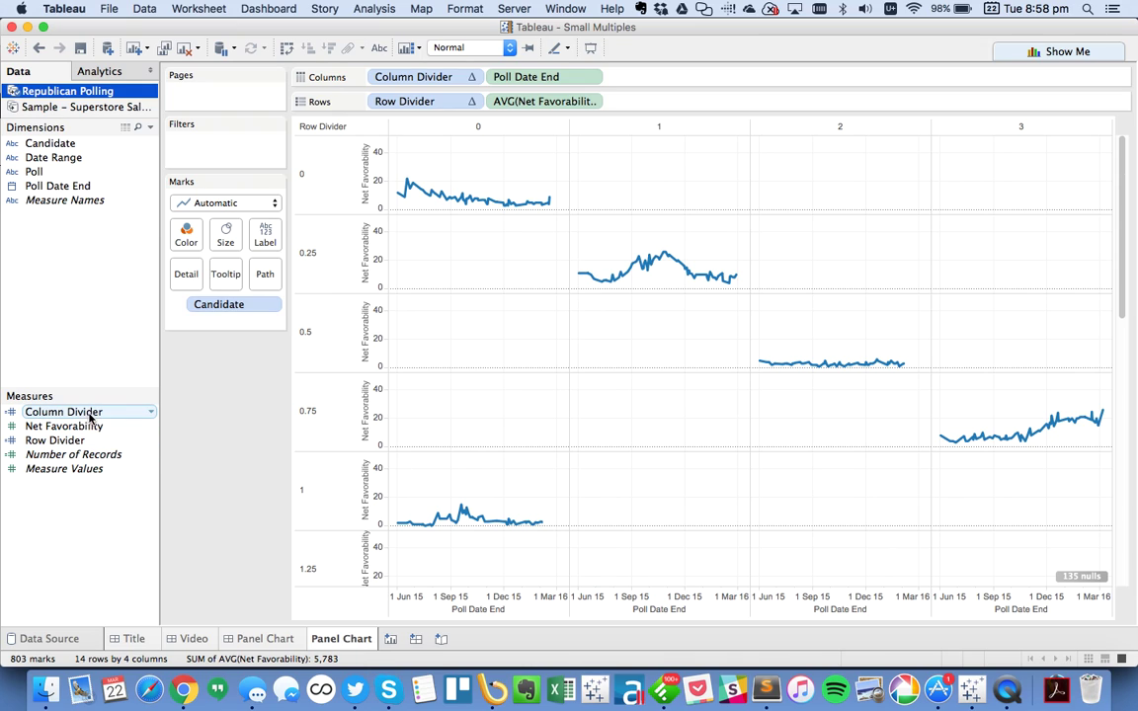
click(77, 446)
Step: Correct Row Divider to INT((INDEX()-1)/(ROUND(SQRT(SIZE())))) and apply it
right_click(76, 446)
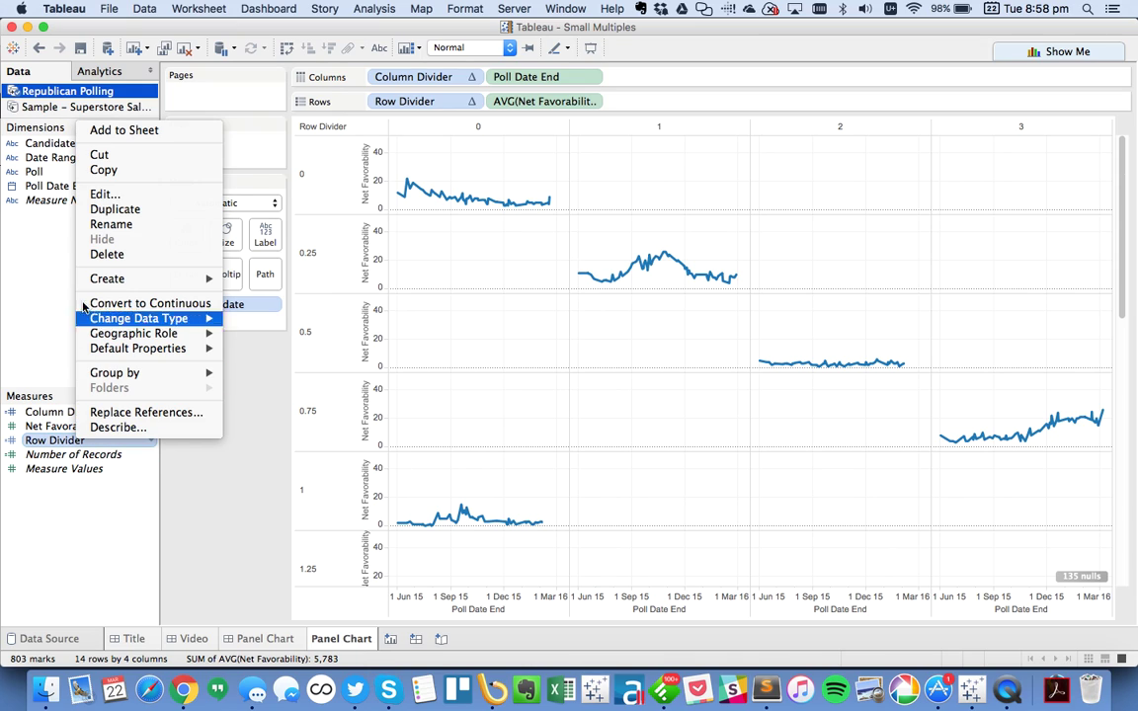
click(108, 190)
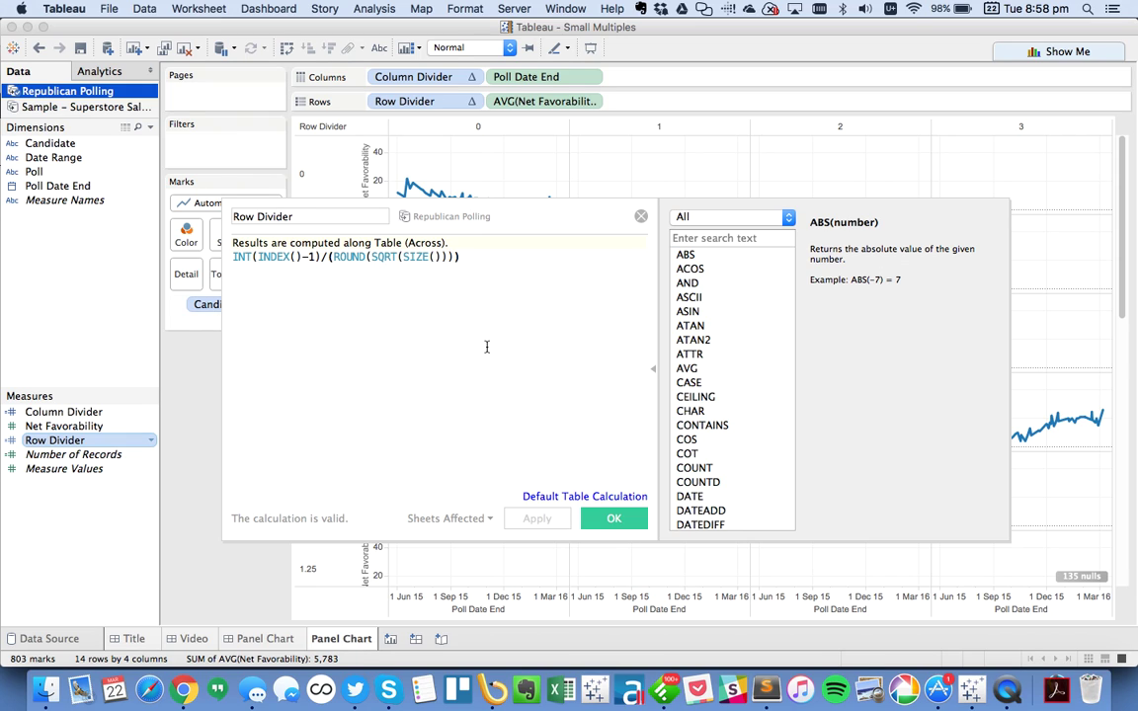
key(Left)
key(Left)
key(Left)
key(Left)
key(Left)
key(Left)
key(Left)
key(Left)
key(Left)
key(Left)
key(Left)
key(Left)
key(Left)
key(Left)
key(Left)
key(Left)
key(Left)
key(Left)
key(Left)
key(Left)
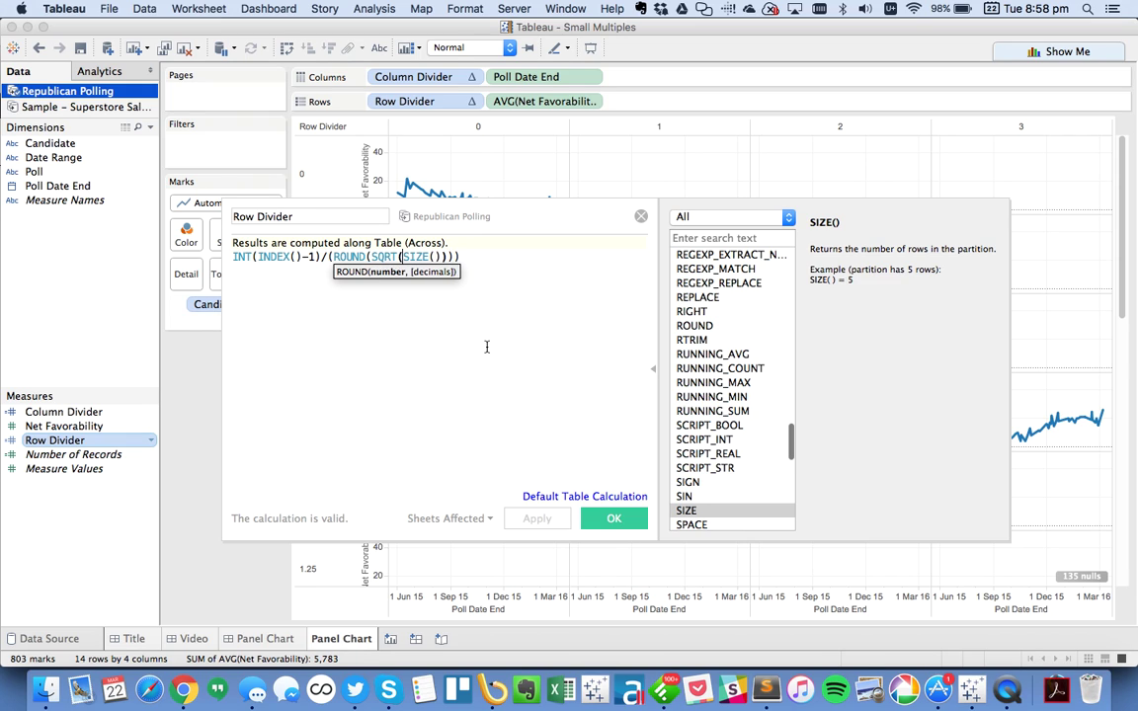
key(Left)
key(Left)
key(Left)
key(Left)
key(Left)
key(Left)
key(Left)
key(Left)
key(Left)
key(Left)
key(Left)
key(Left)
key(Left)
key(Left)
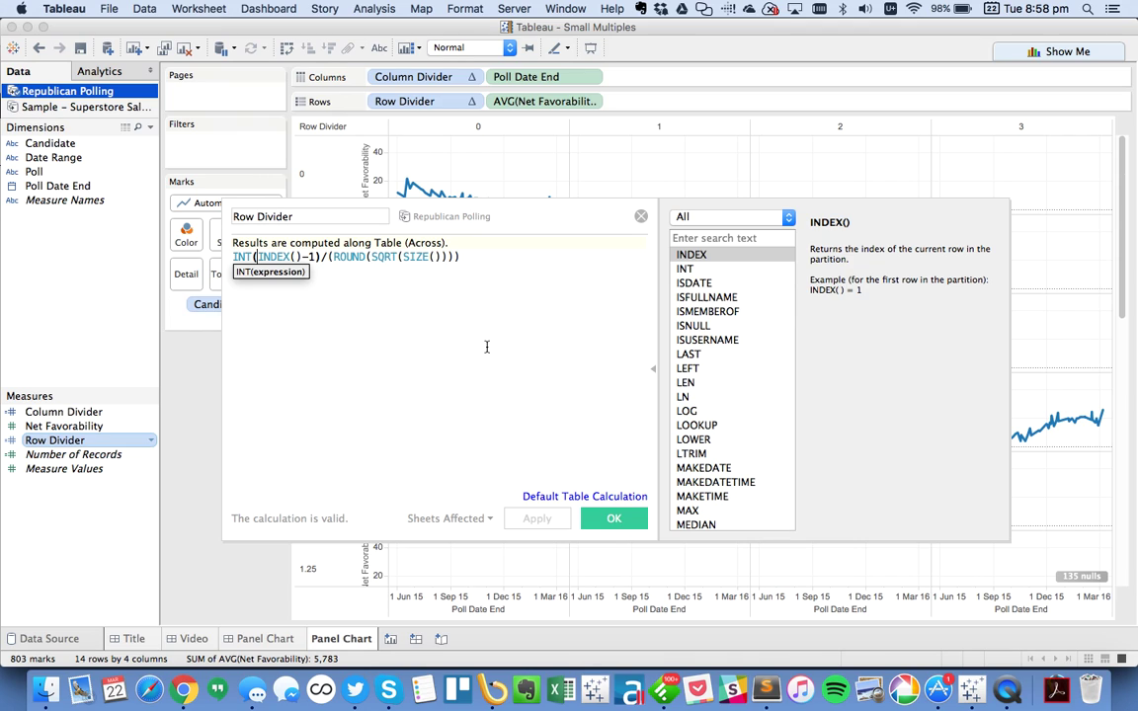
key(Right)
key(Right)
key(Right)
key(Right)
key(Right)
key(Right)
key(Right)
key(Right)
key(Right)
key(Right)
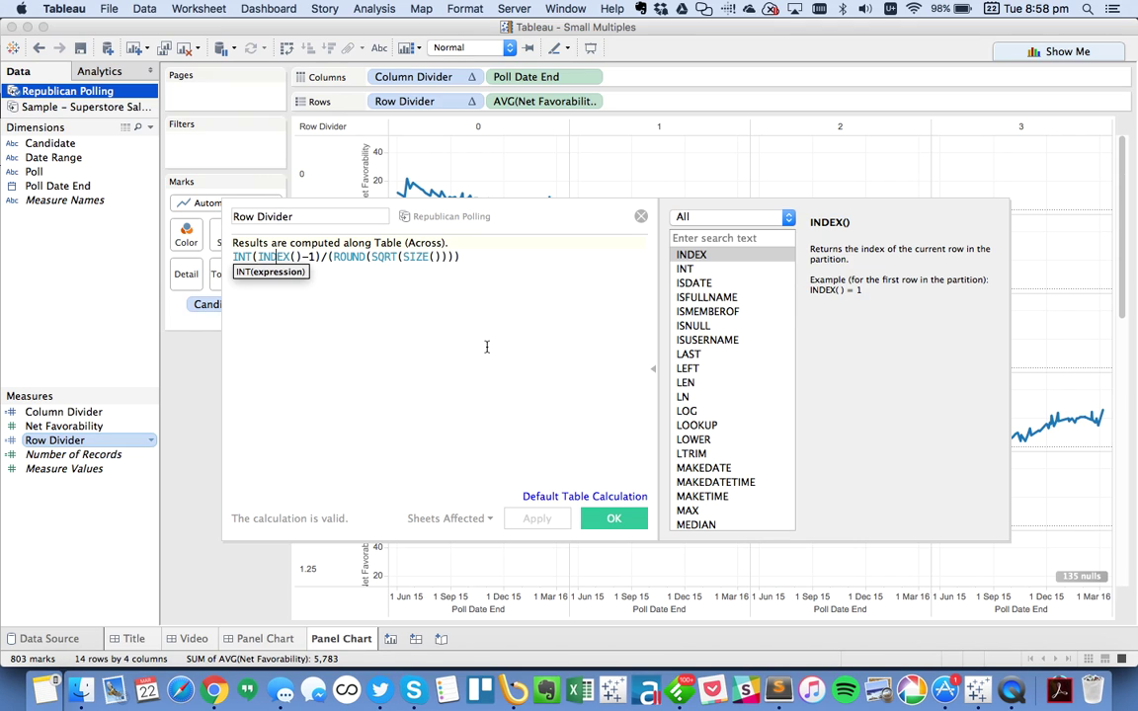
key(Right)
key(Right)
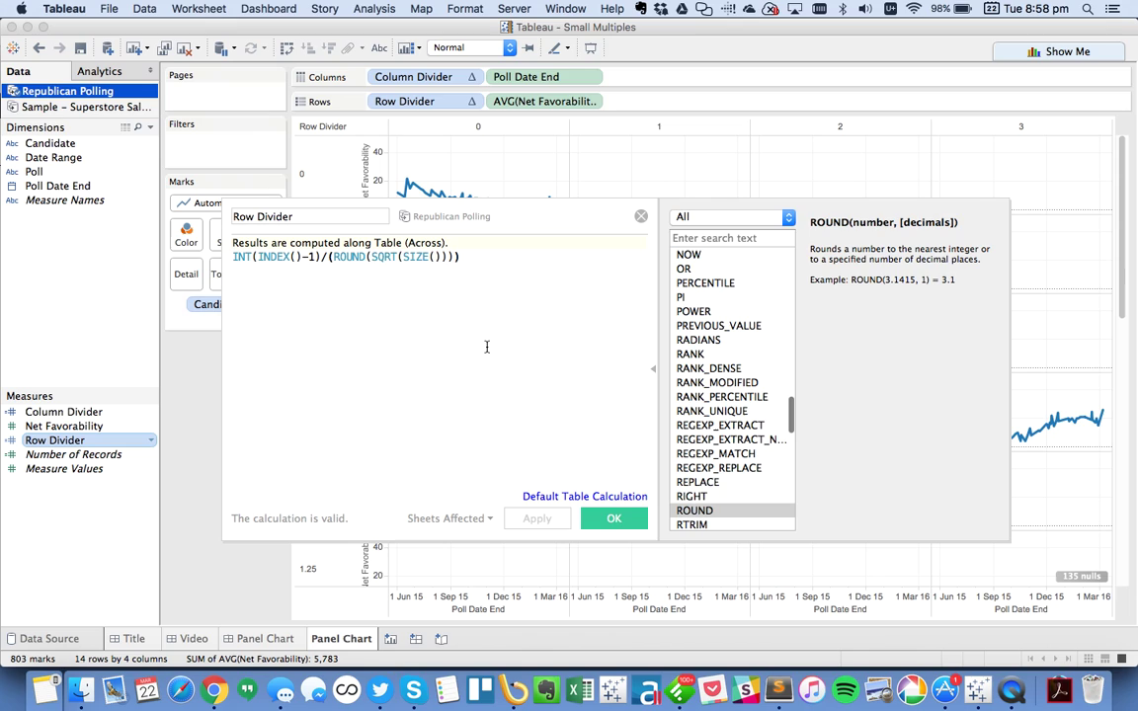
key(Right)
key(Right)
key(Right)
key(Right)
key(Right)
key(Right)
key(Right)
key(Right)
key(Right)
key(Right)
key(Right)
key(Right)
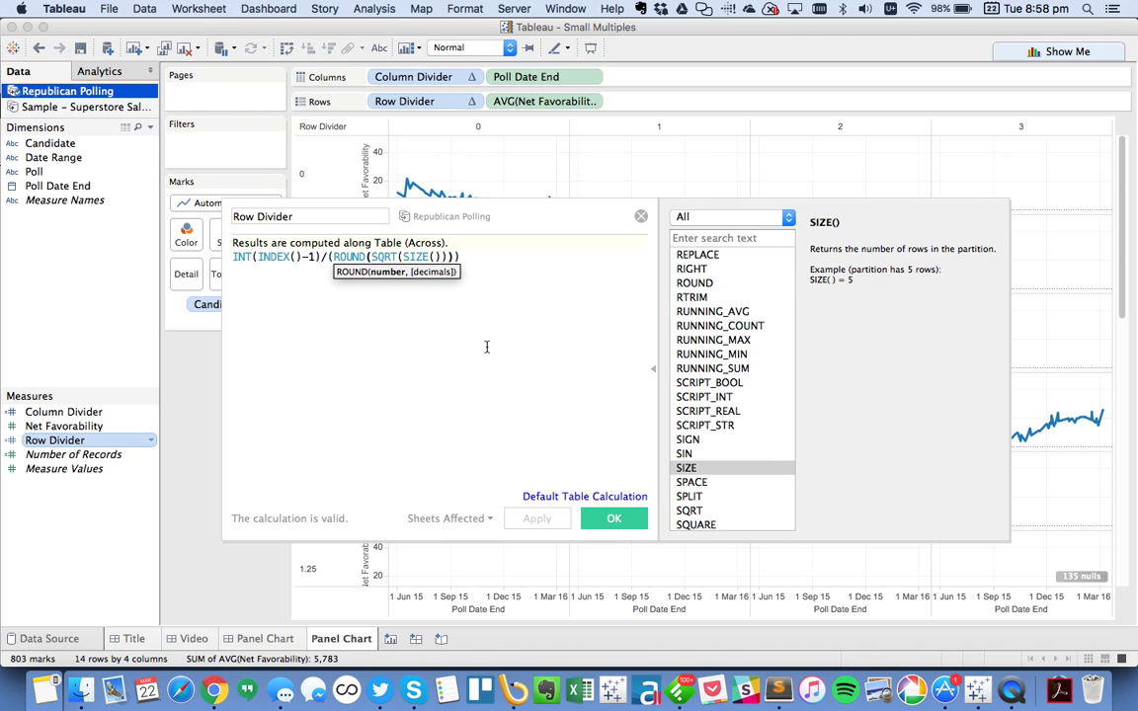
key(Right)
key(Right)
key(Right)
key(Right)
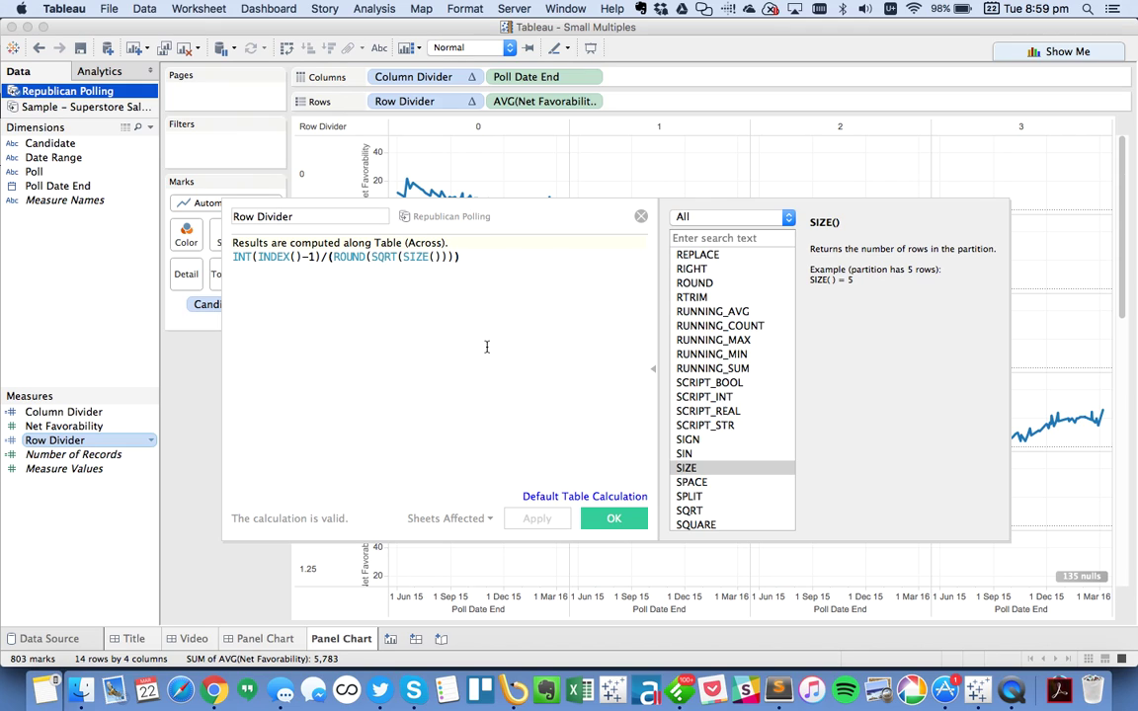
text())
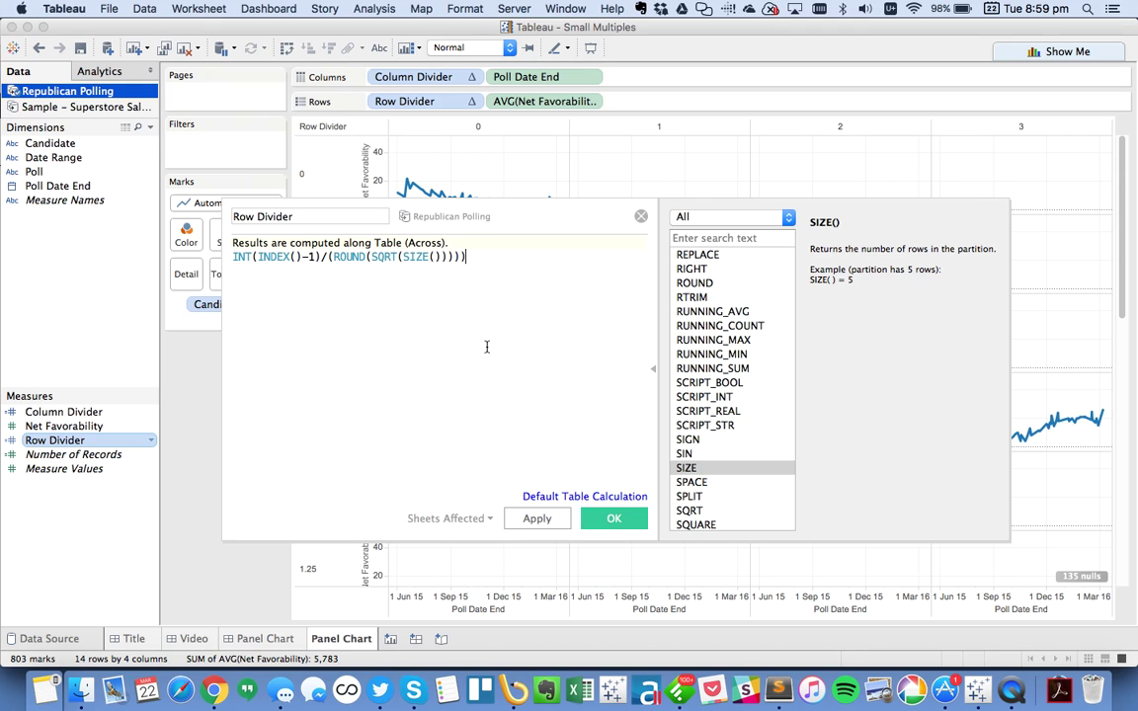
click(254, 257)
text(()
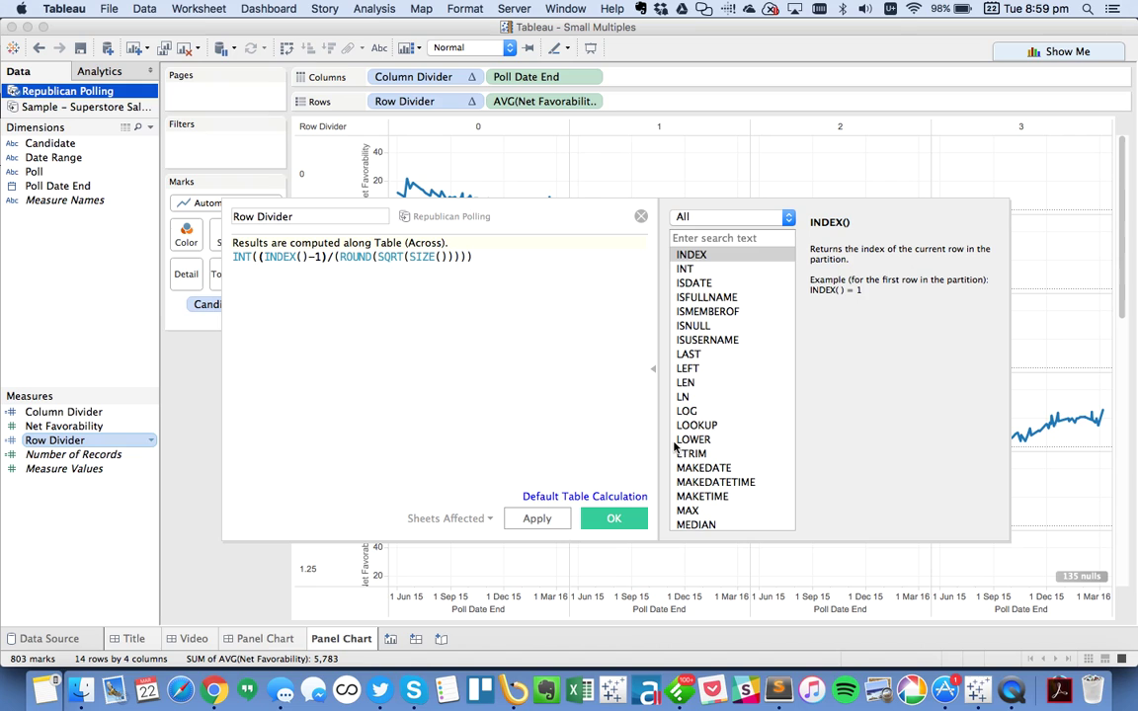
click(609, 518)
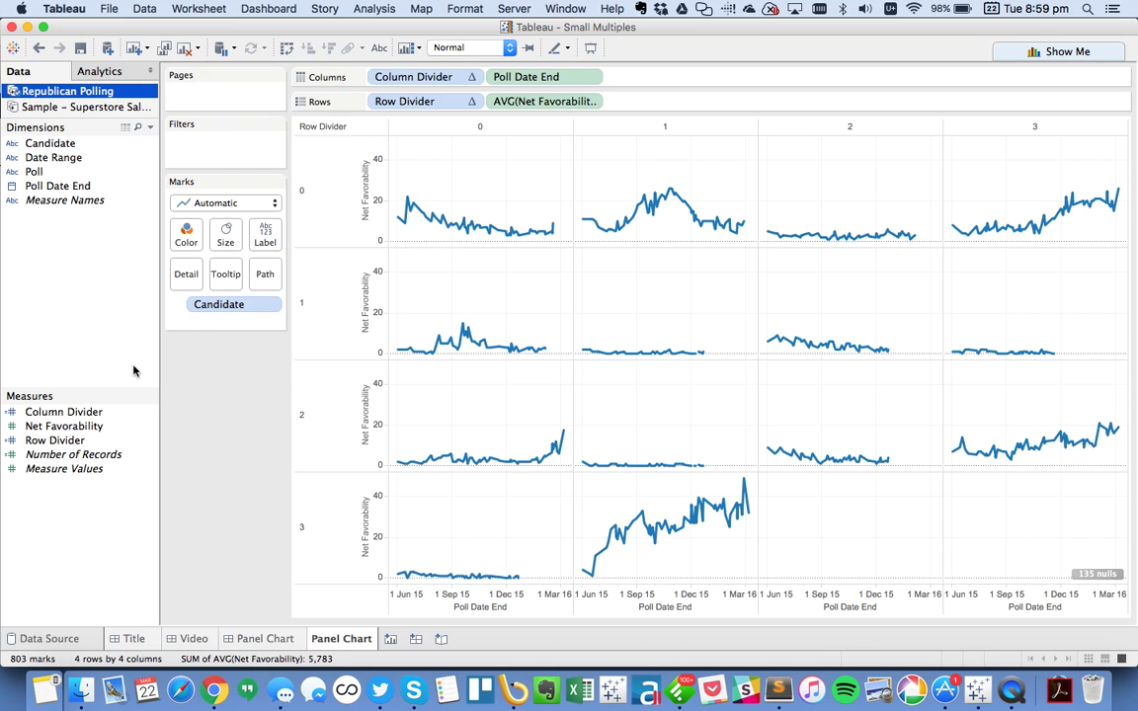
Step: Start a calculated field named Sort with IF {FIXED [Candidate]: MAX([Poll Date End])}
right_click(99, 333)
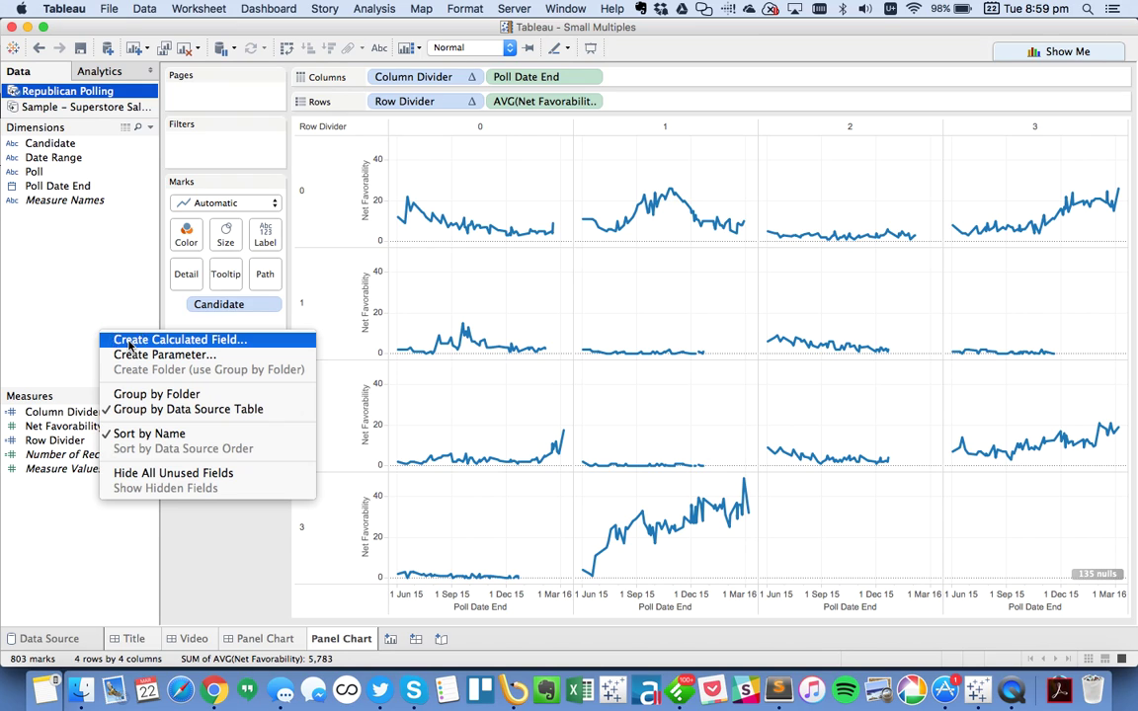
click(129, 341)
text(Sort)
key(Tab)
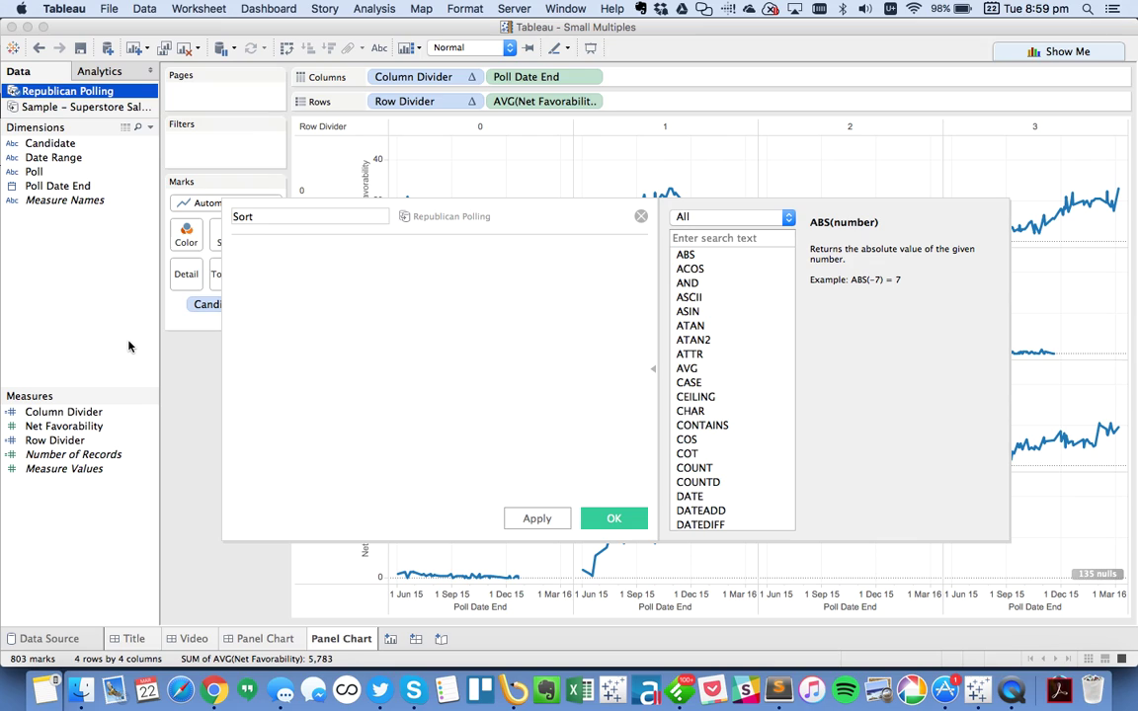
text(IF)
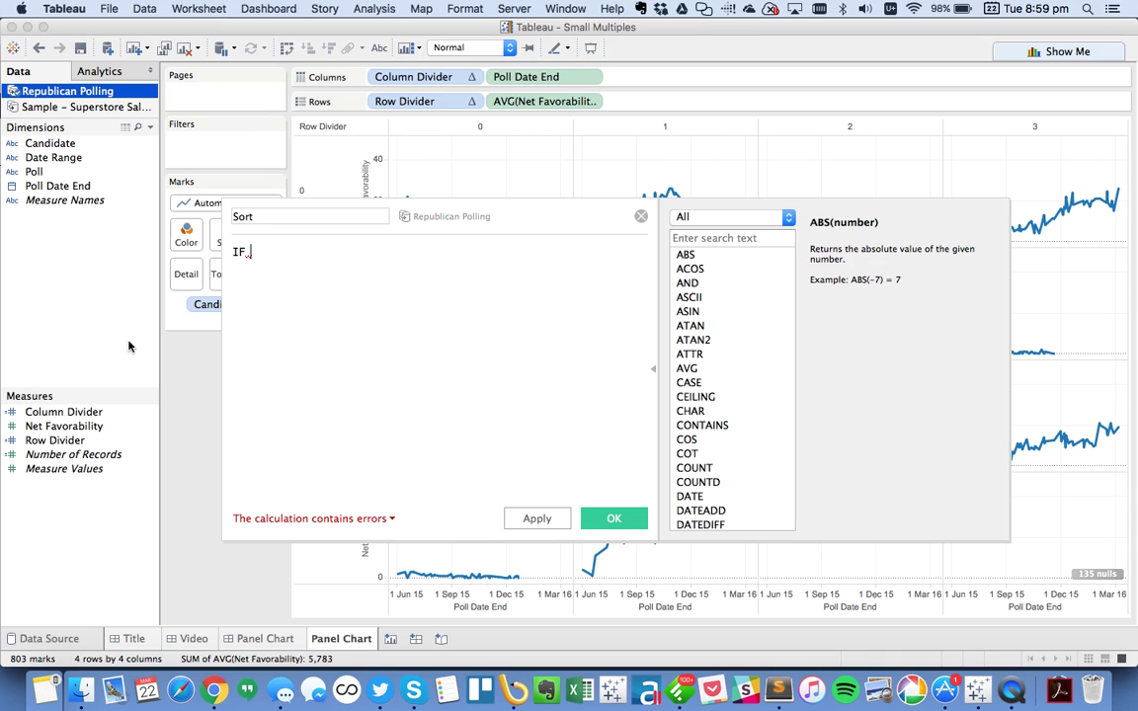
text( {)
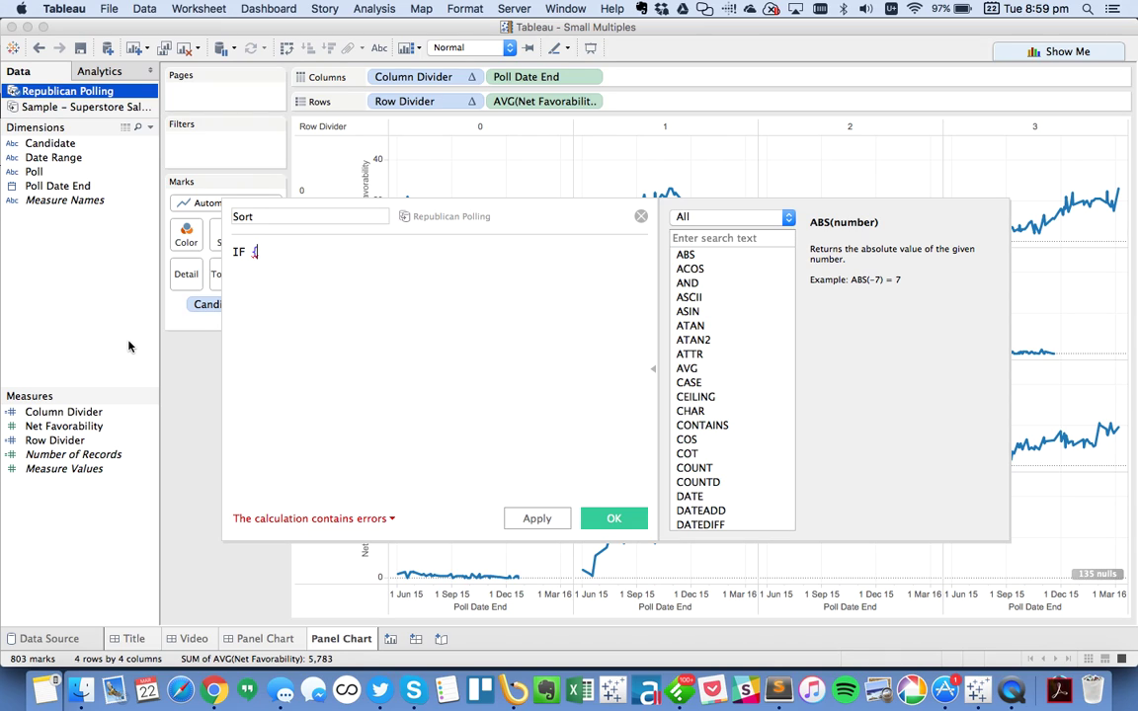
text( FI)
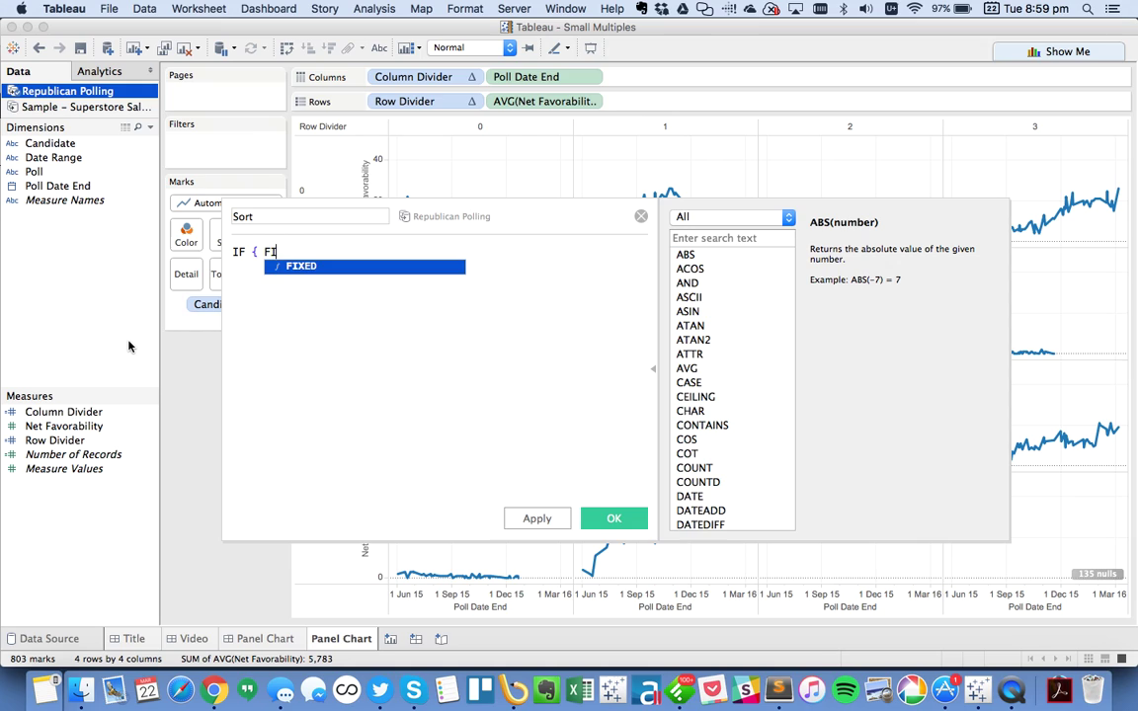
text(X)
key(Return)
text(canda)
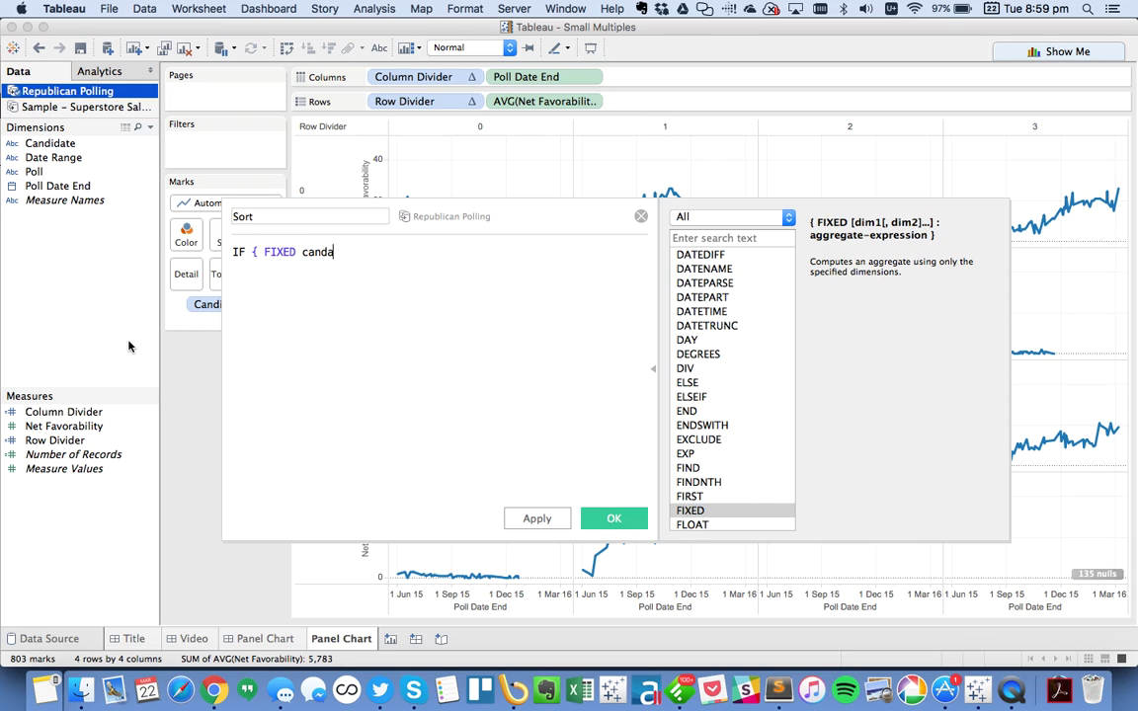
key(BackSpace)
key(BackSpace)
key(BackSpace)
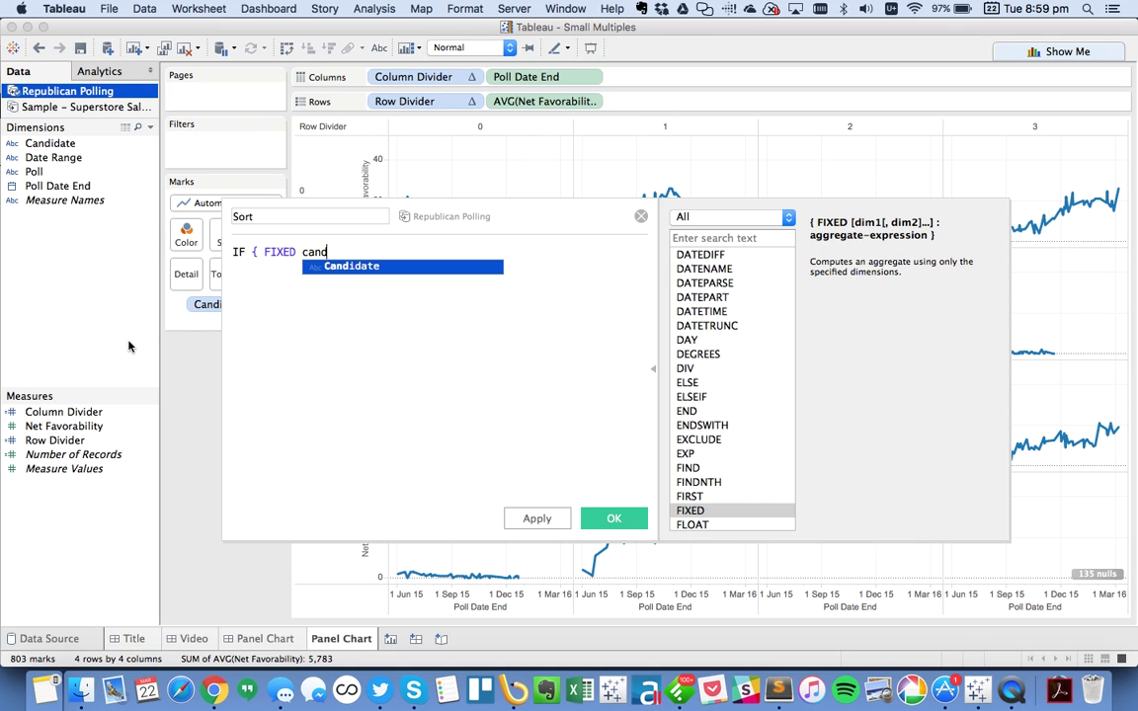
key(Return)
text(:)
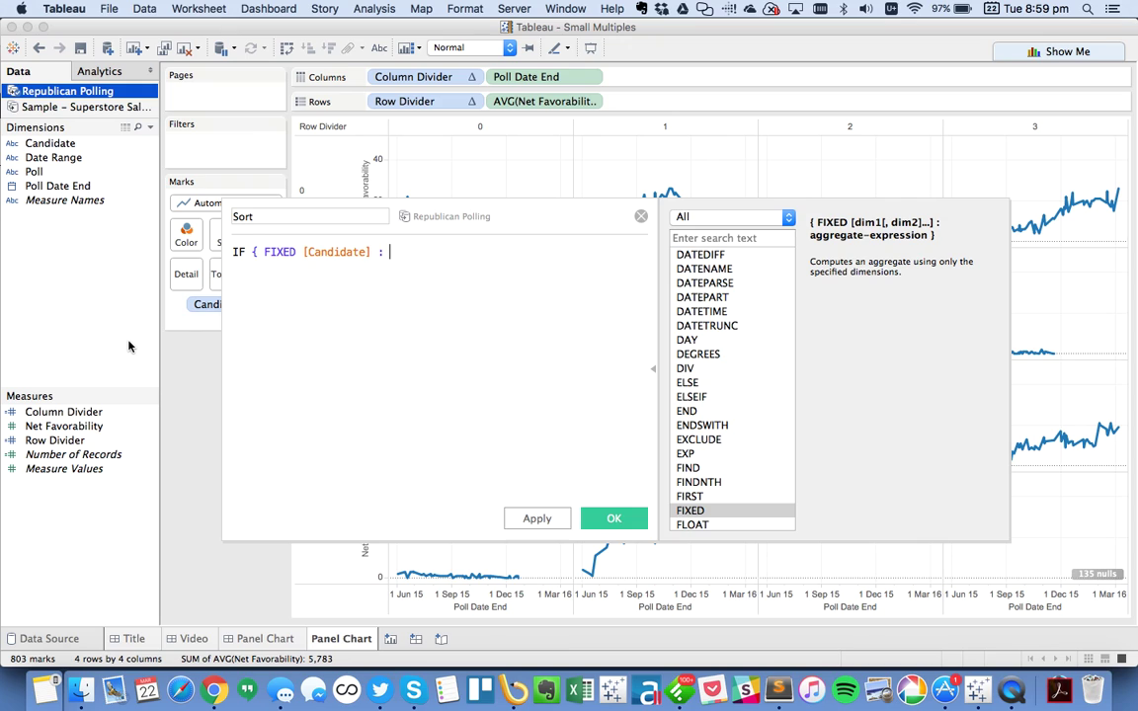
text( max)
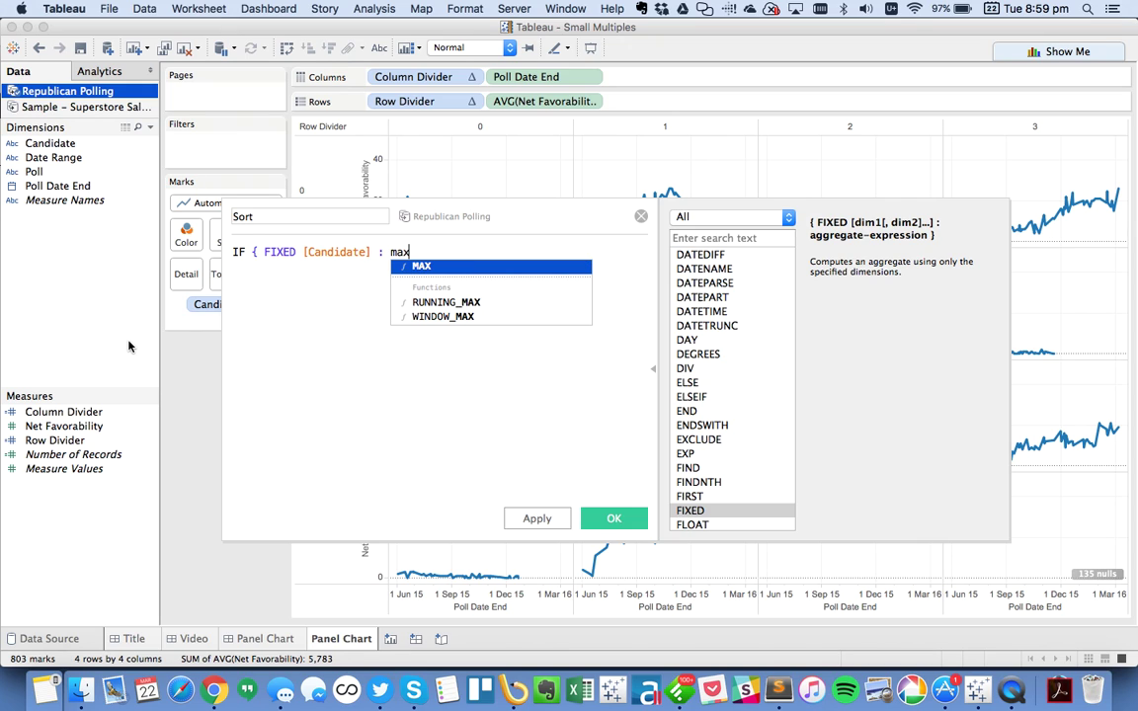
key(Return)
text(poll)
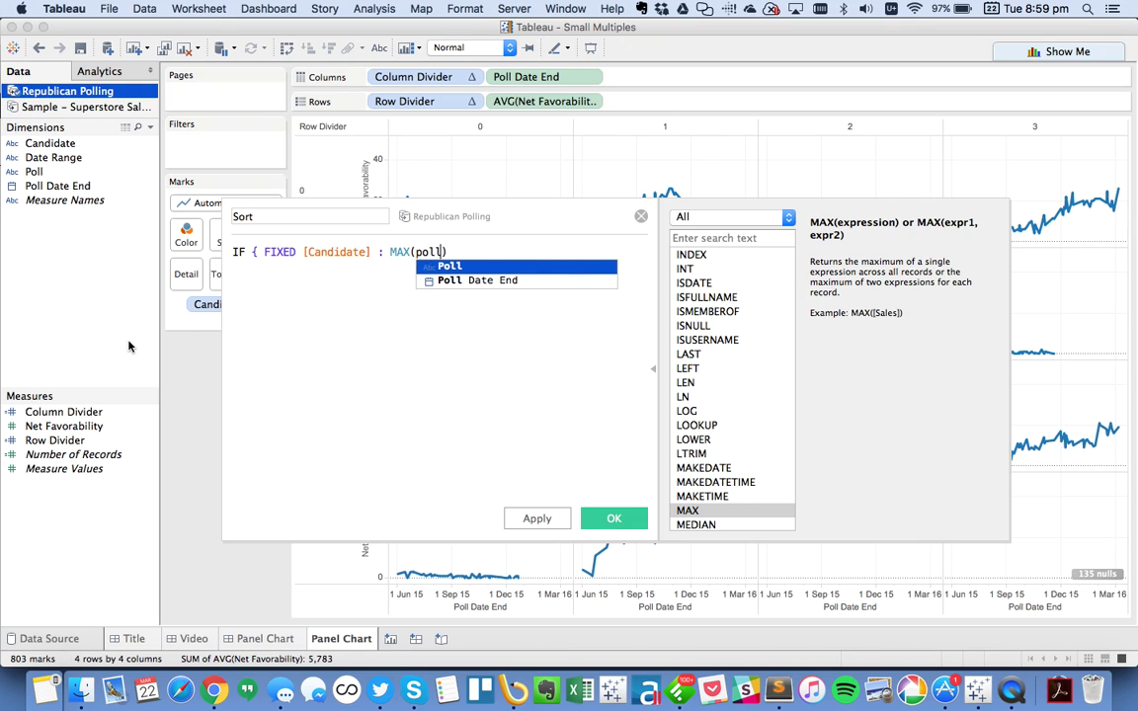
key(Down)
key(Return)
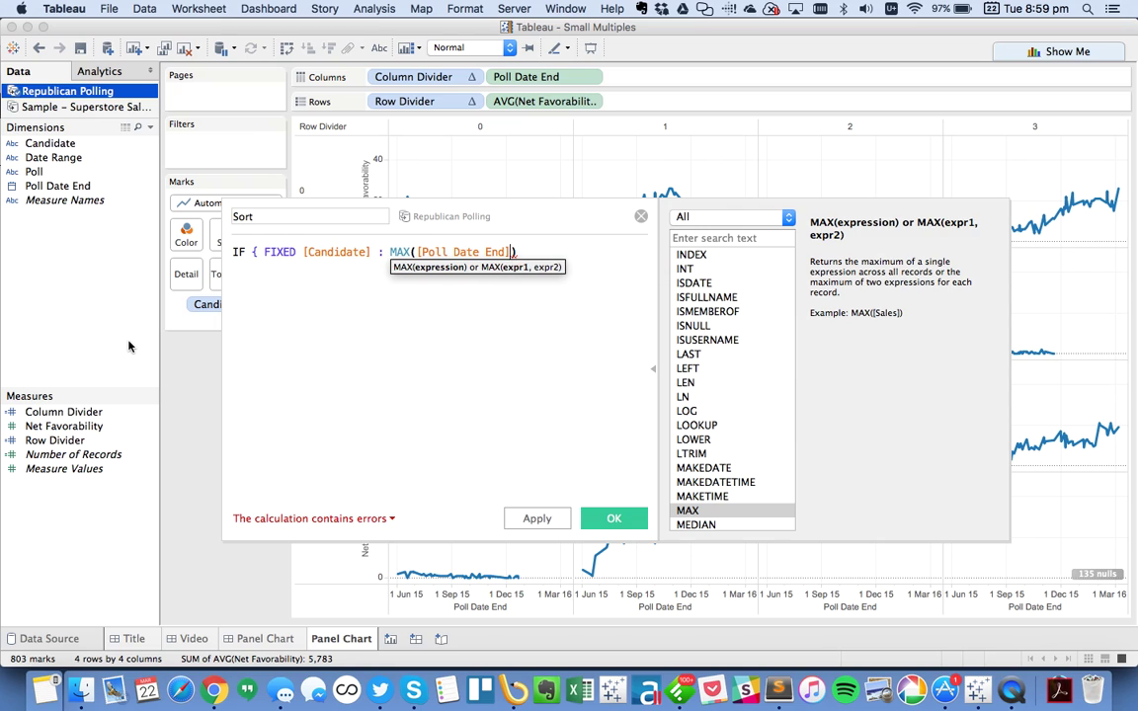
key(Right)
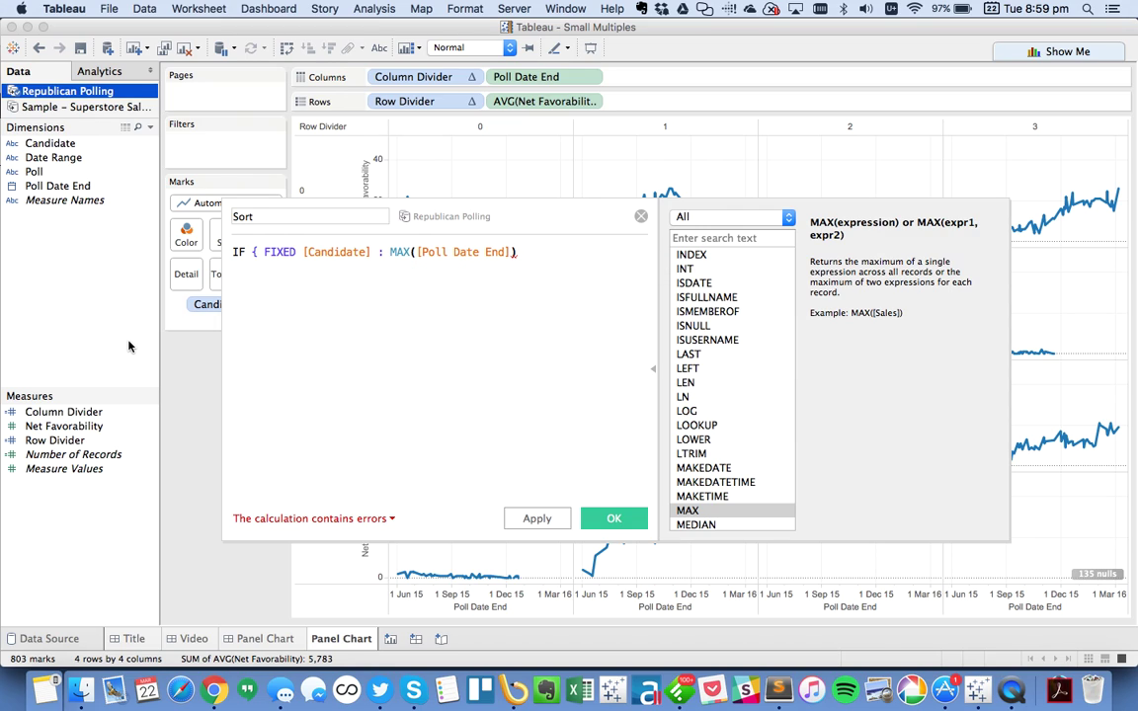
text(})
Step: Finish Sort with =[Poll Date End] THEN [Net Favorability] END and save it
text(=poll)
key(Down)
key(Return)
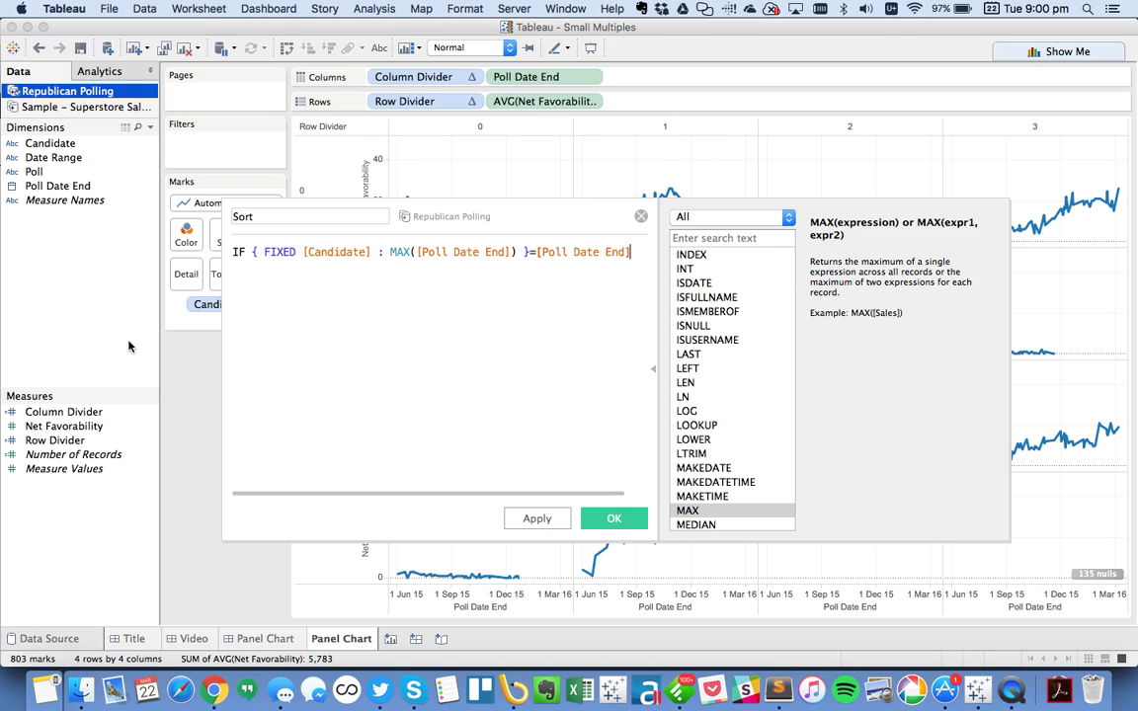
click(652, 370)
drag(654, 380, 820, 375)
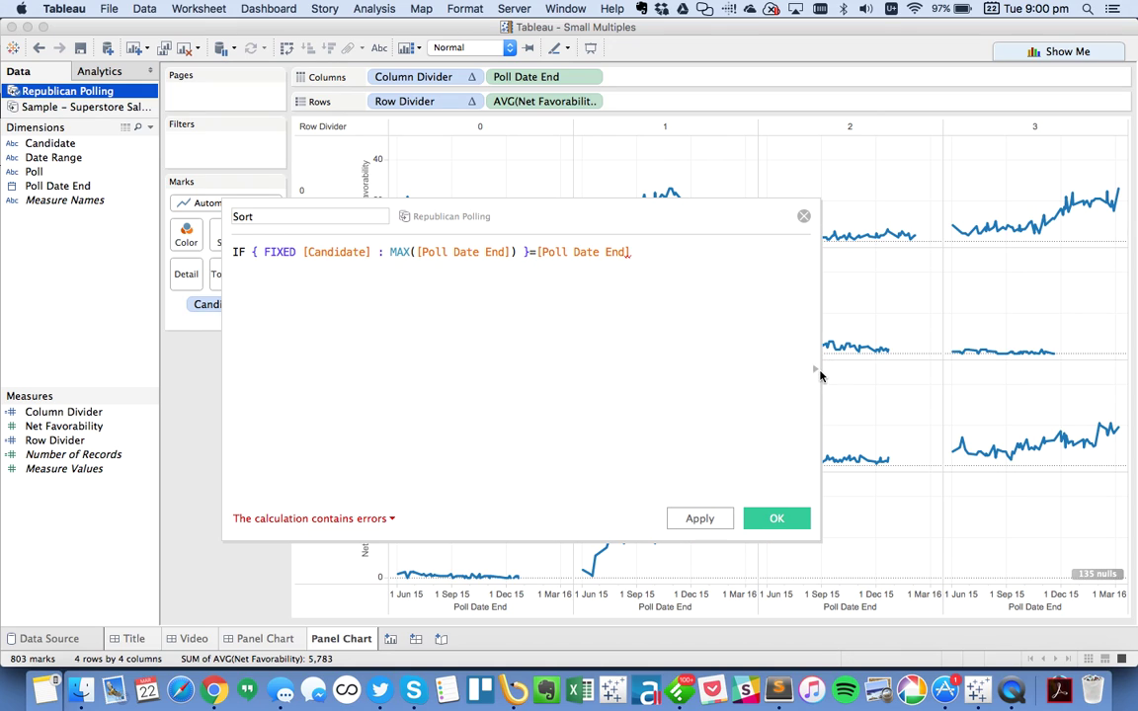
text(th)
key(Return)
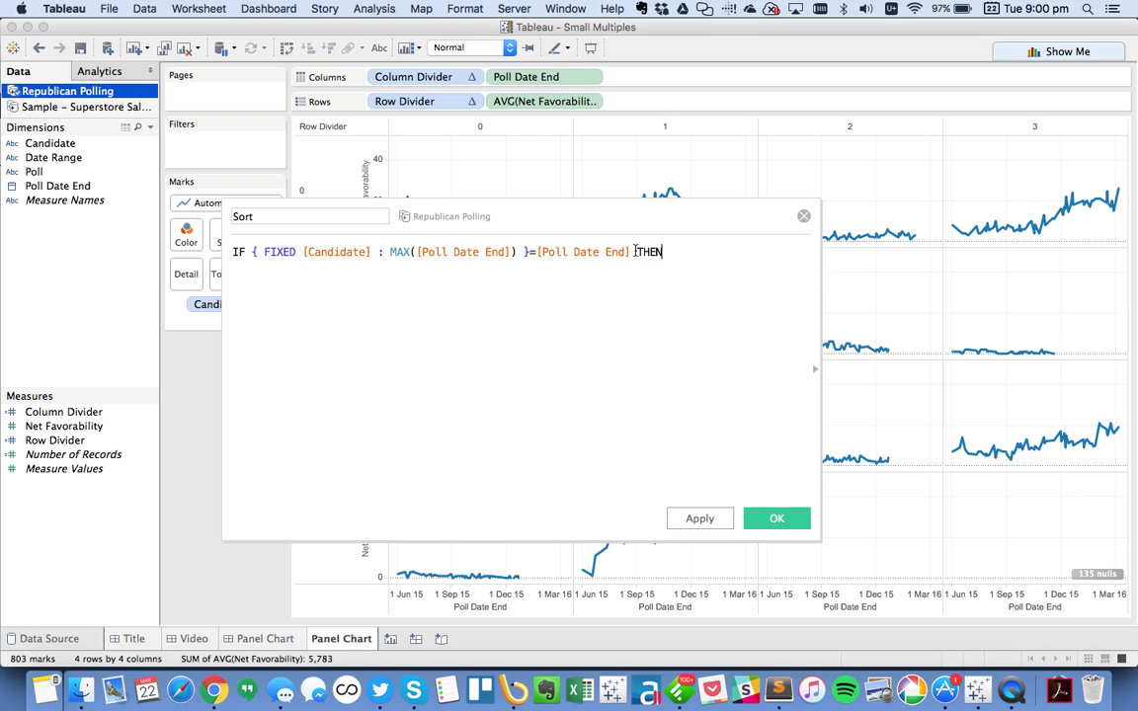
key(Return)
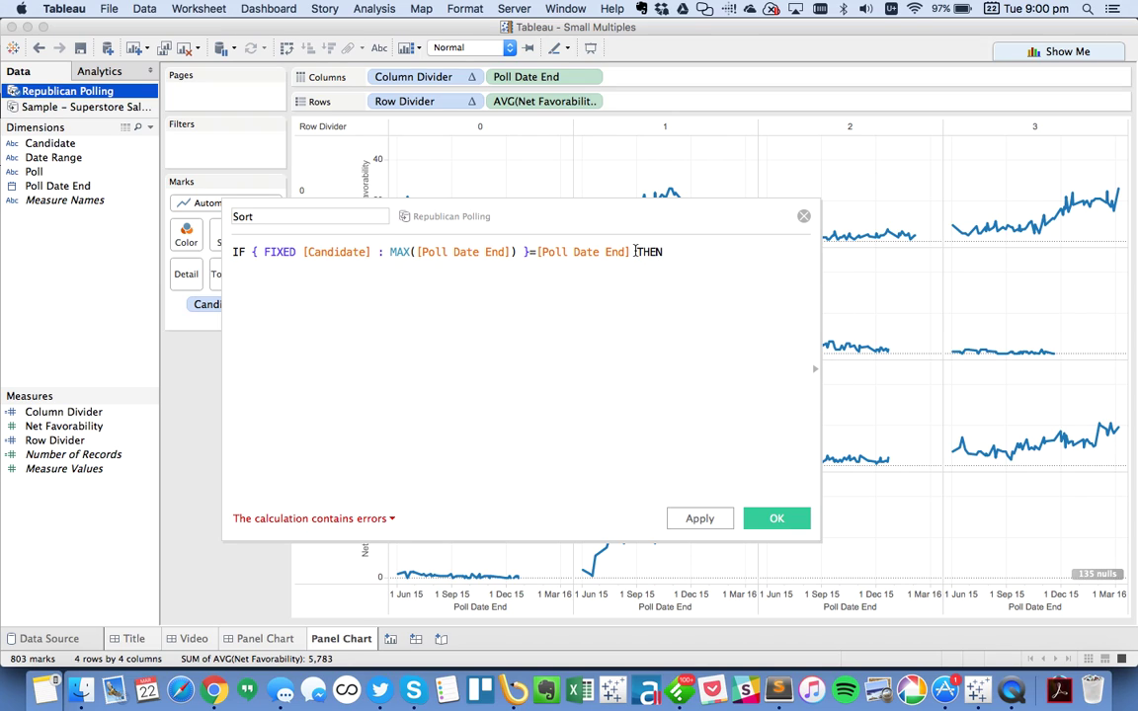
text(net)
key(Return)
key(Return)
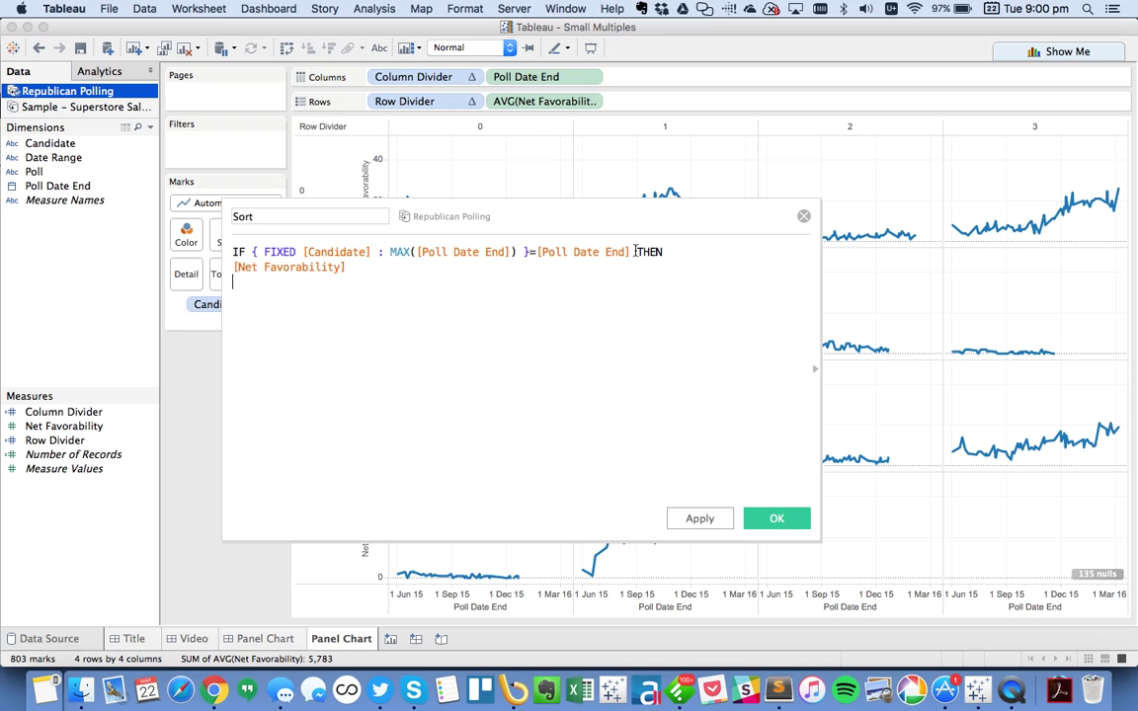
text(end)
key(Return)
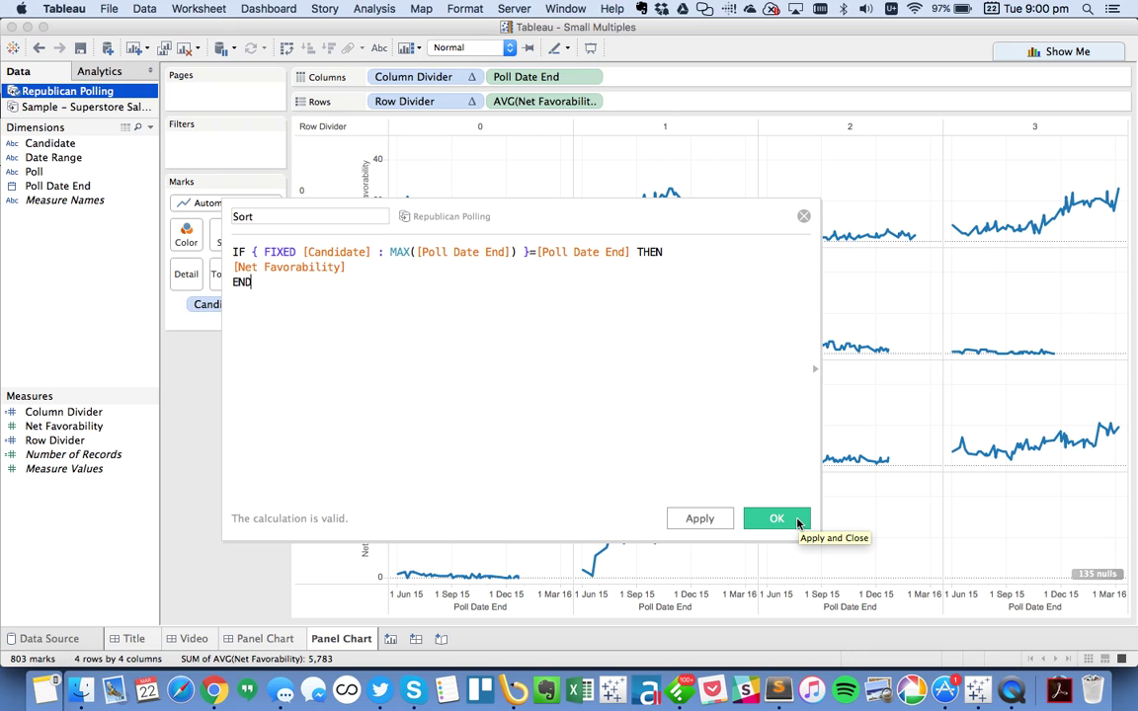
click(776, 519)
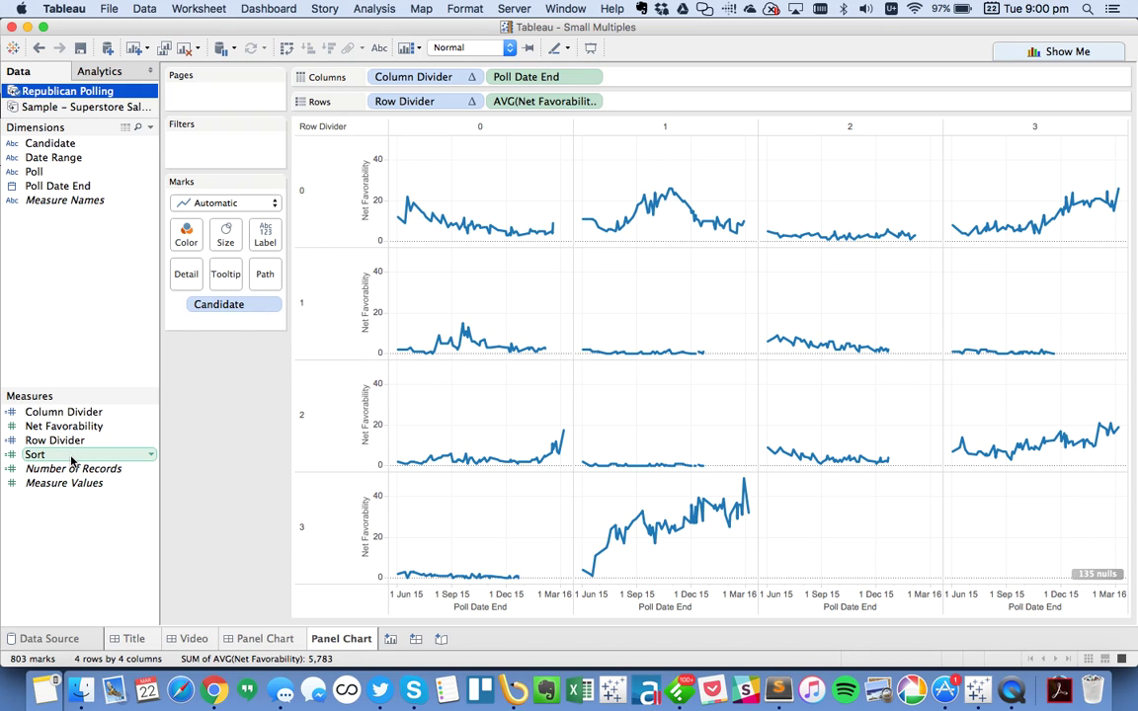
Step: Sort Candidate descending by the average of the Sort field
click(267, 305)
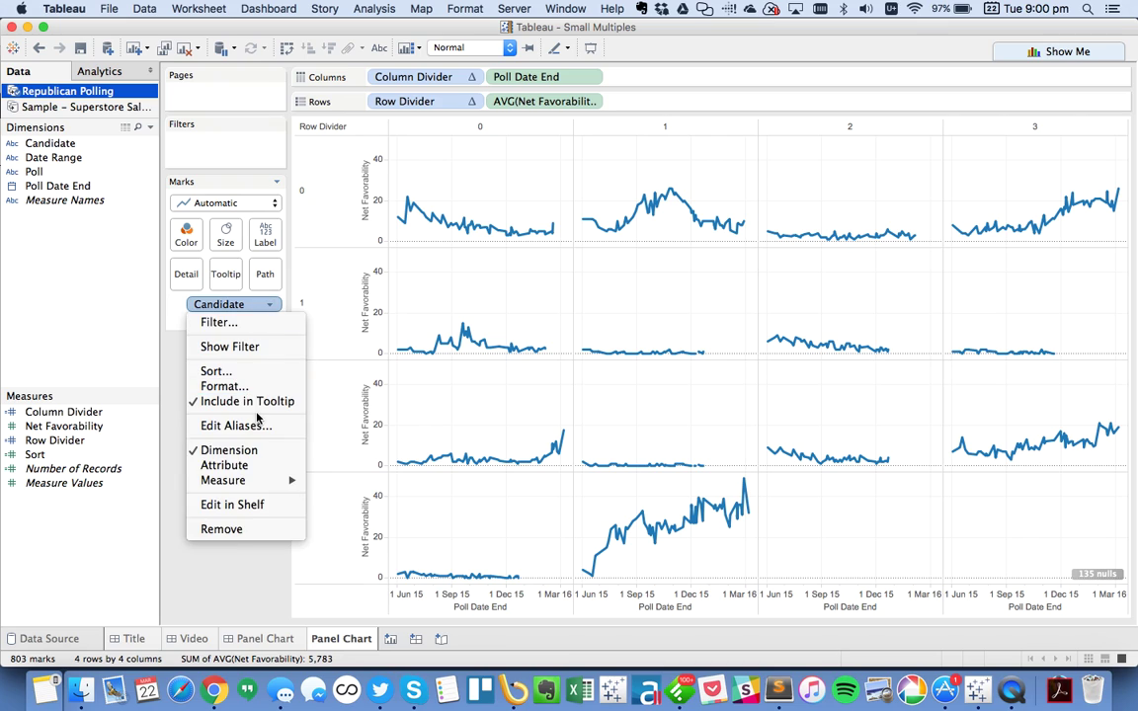
click(254, 370)
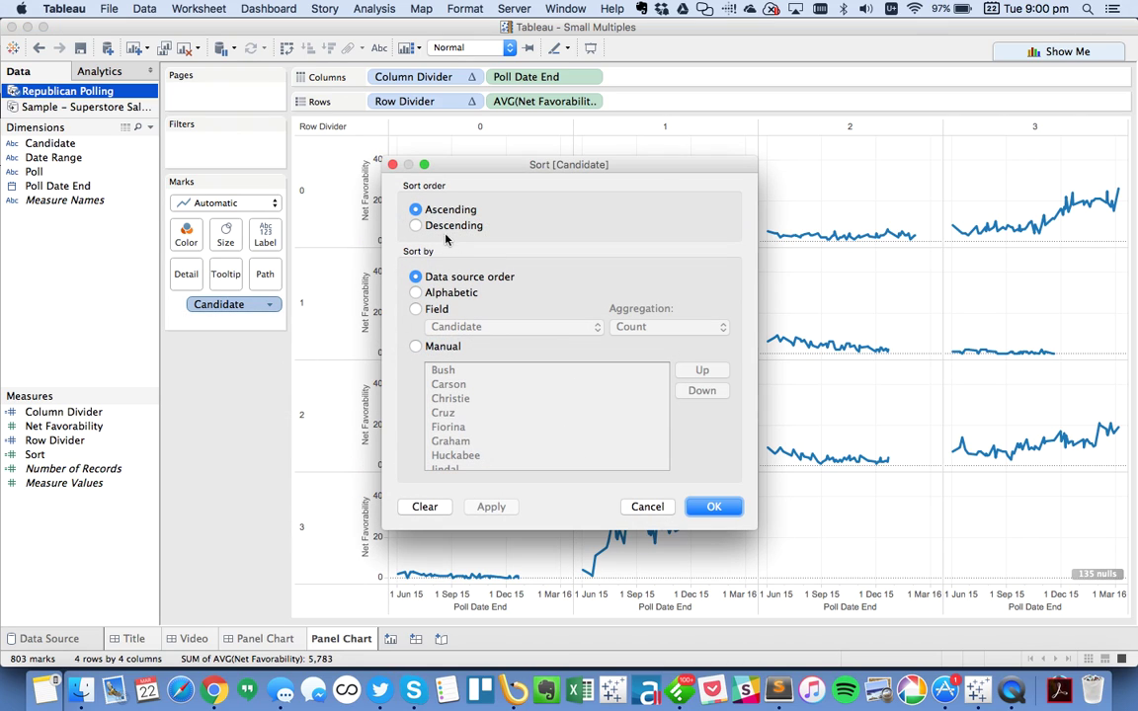
click(416, 225)
click(416, 309)
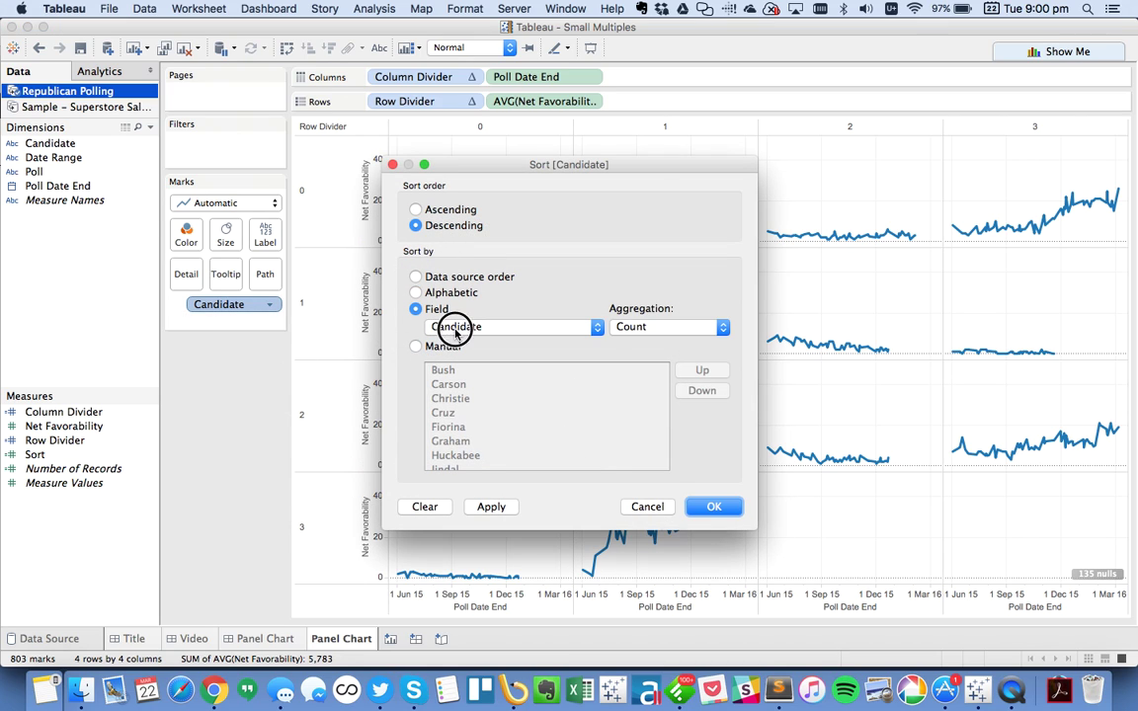
click(456, 327)
click(445, 453)
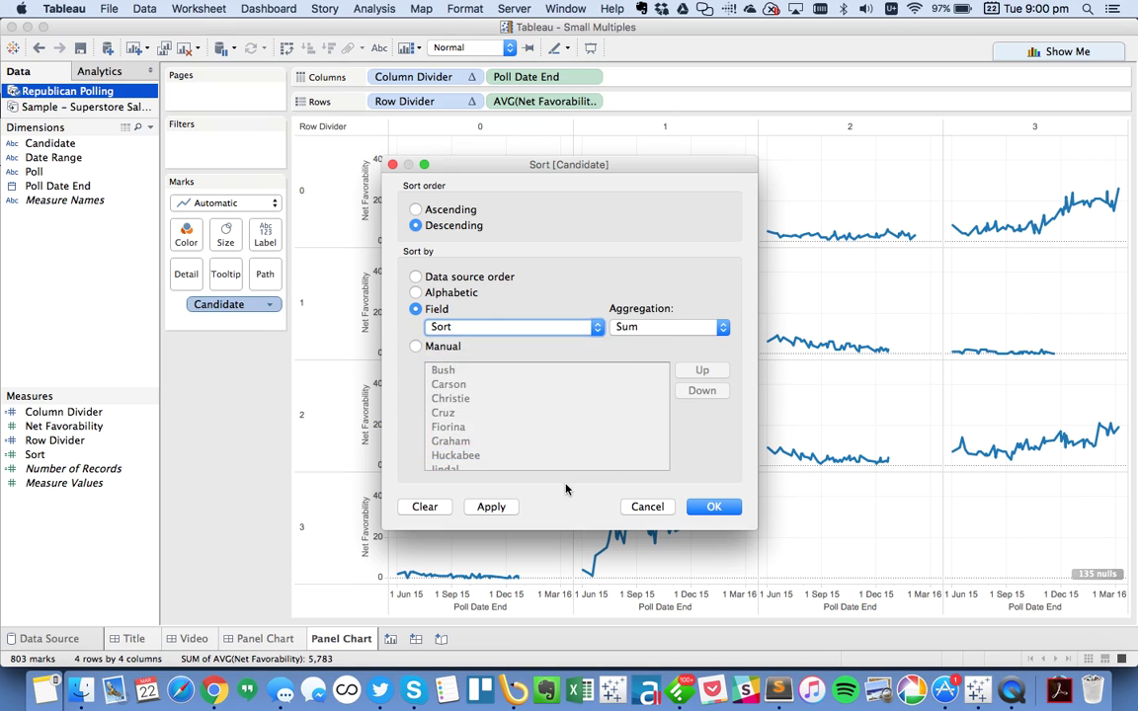
click(637, 327)
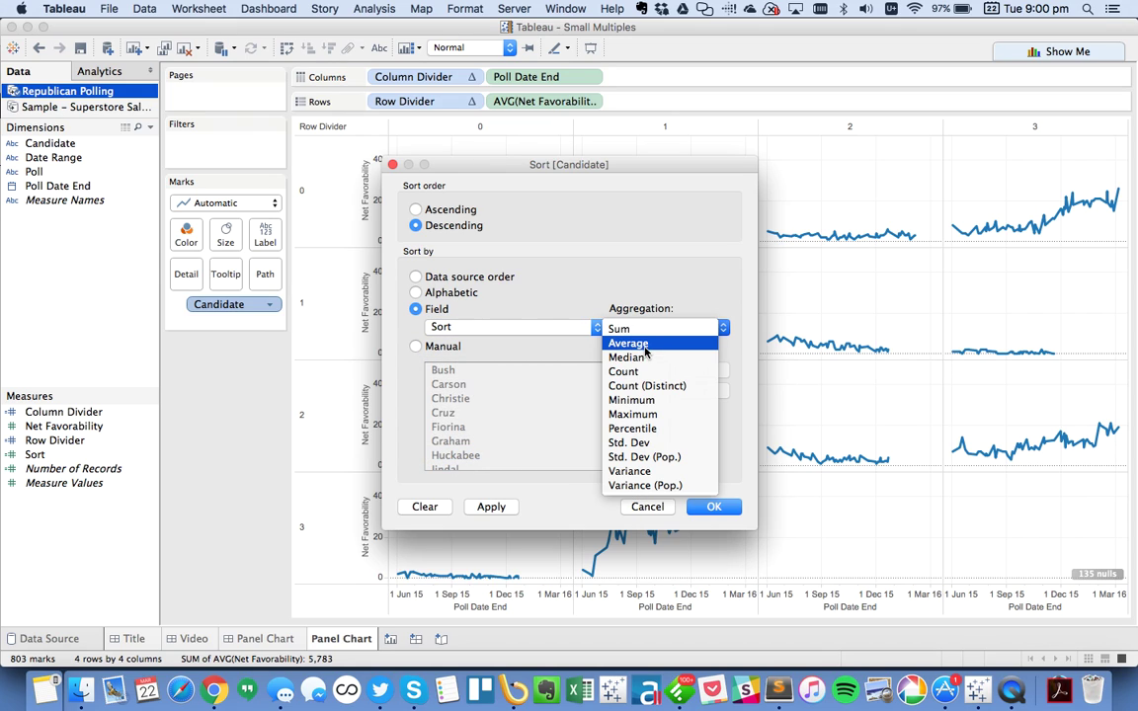
click(644, 345)
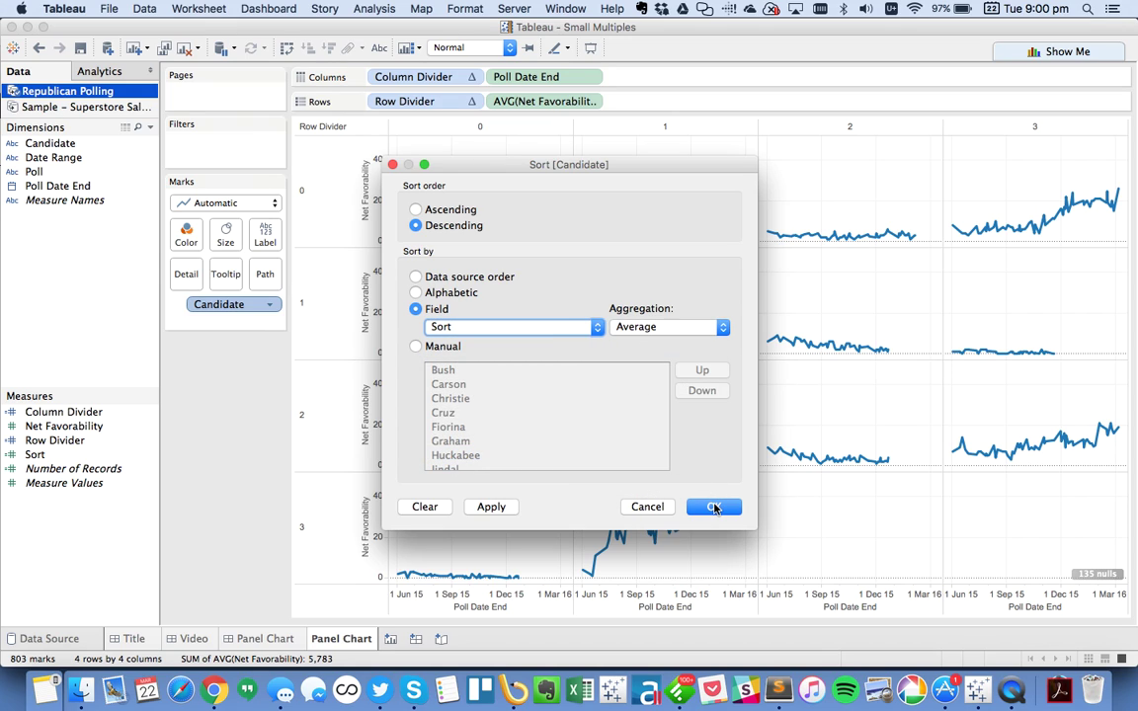
click(714, 507)
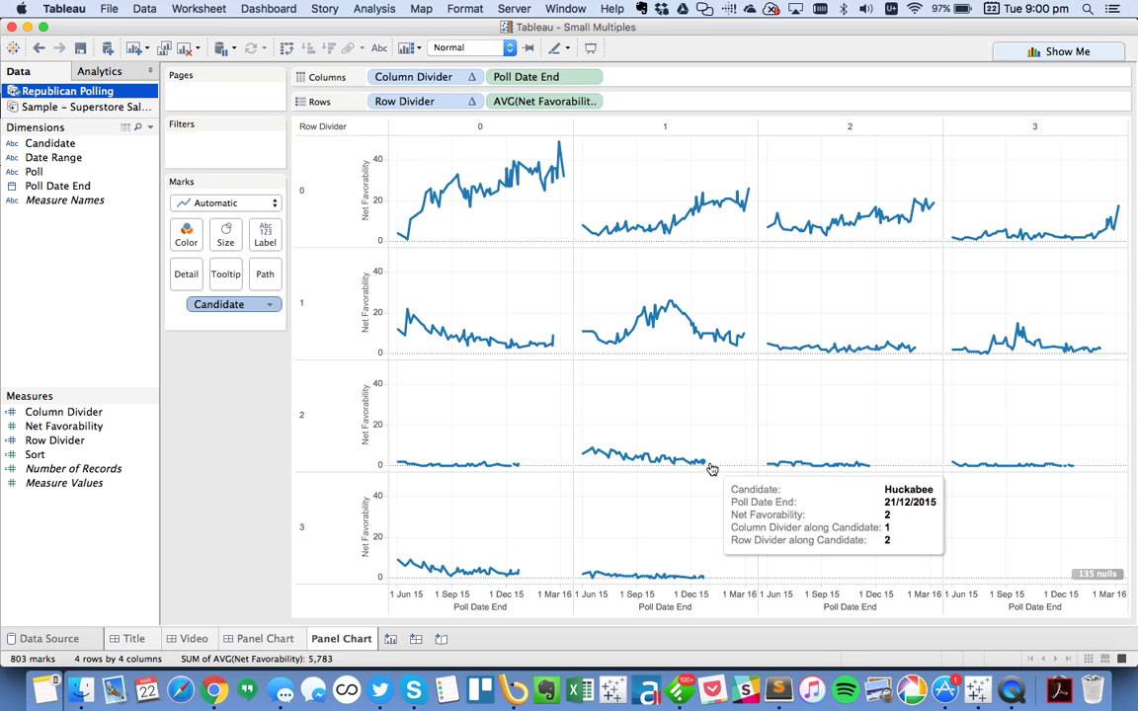
Step: Hide the 135 nulls indicator on the chart
right_click(1094, 573)
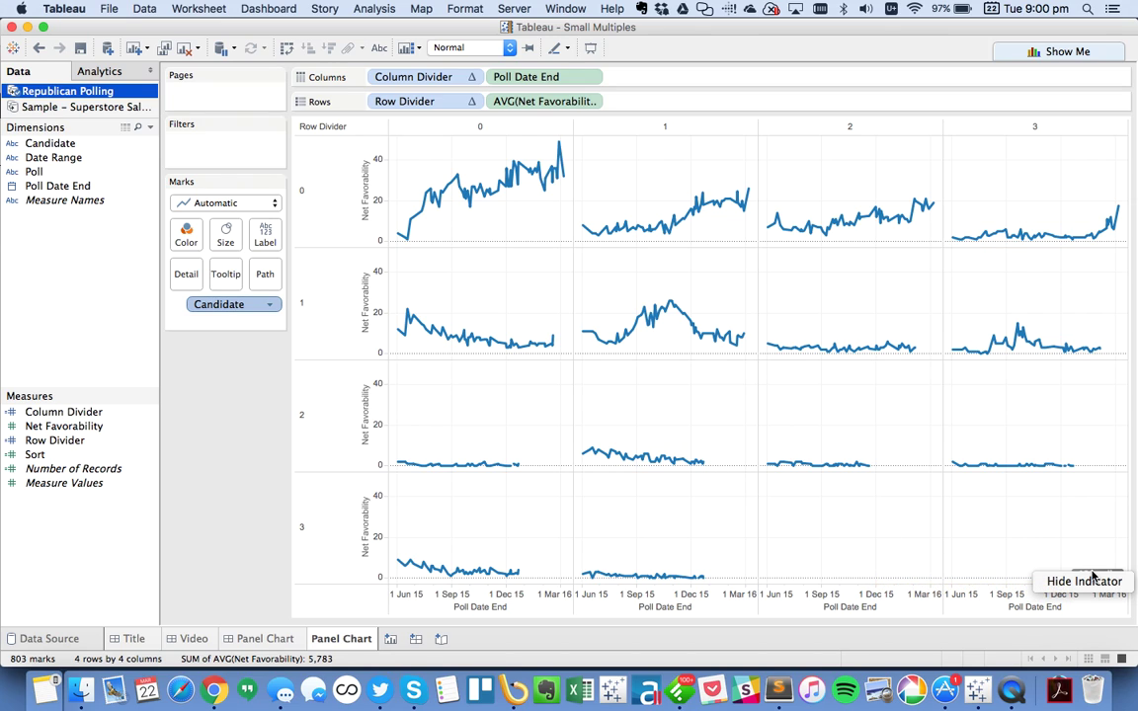
click(1082, 581)
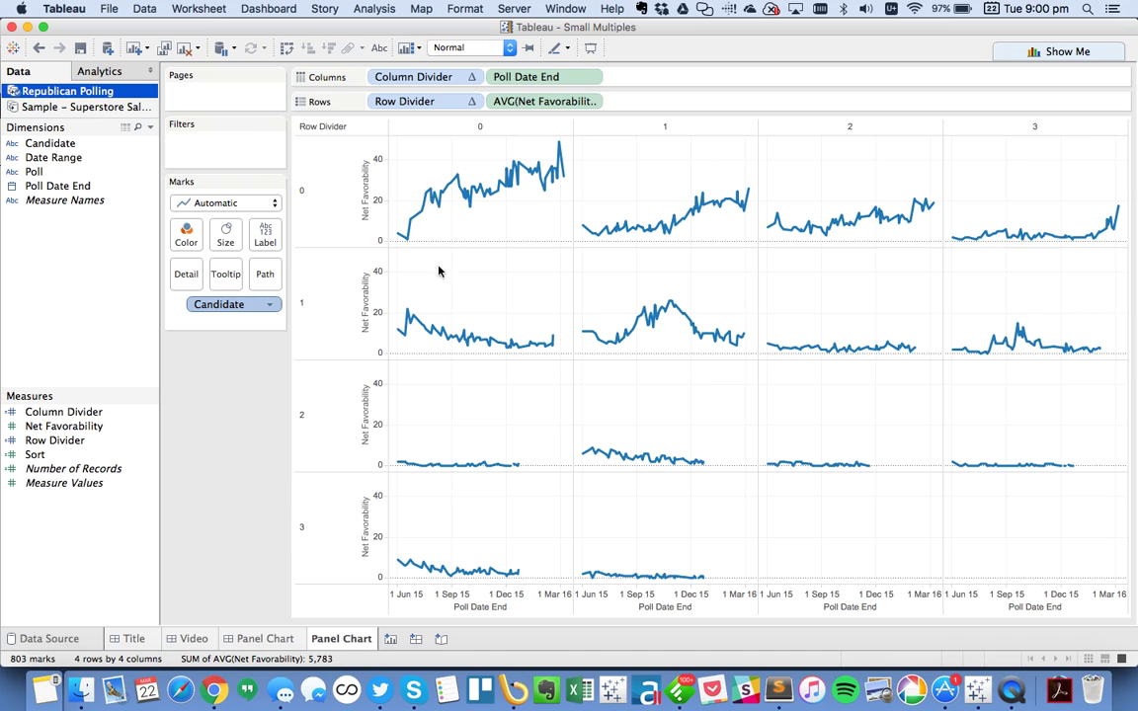
mouse_move(125, 466)
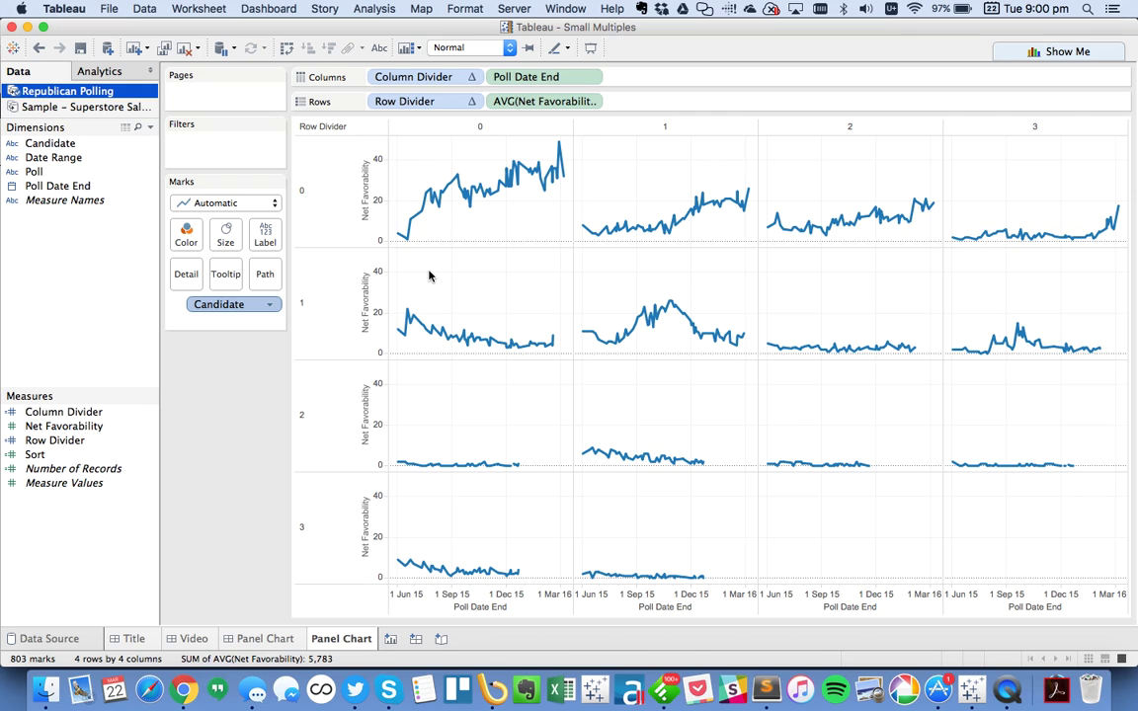
Step: Turn on mark labels for line ends only, allowing overlap and excluding the line start
click(265, 235)
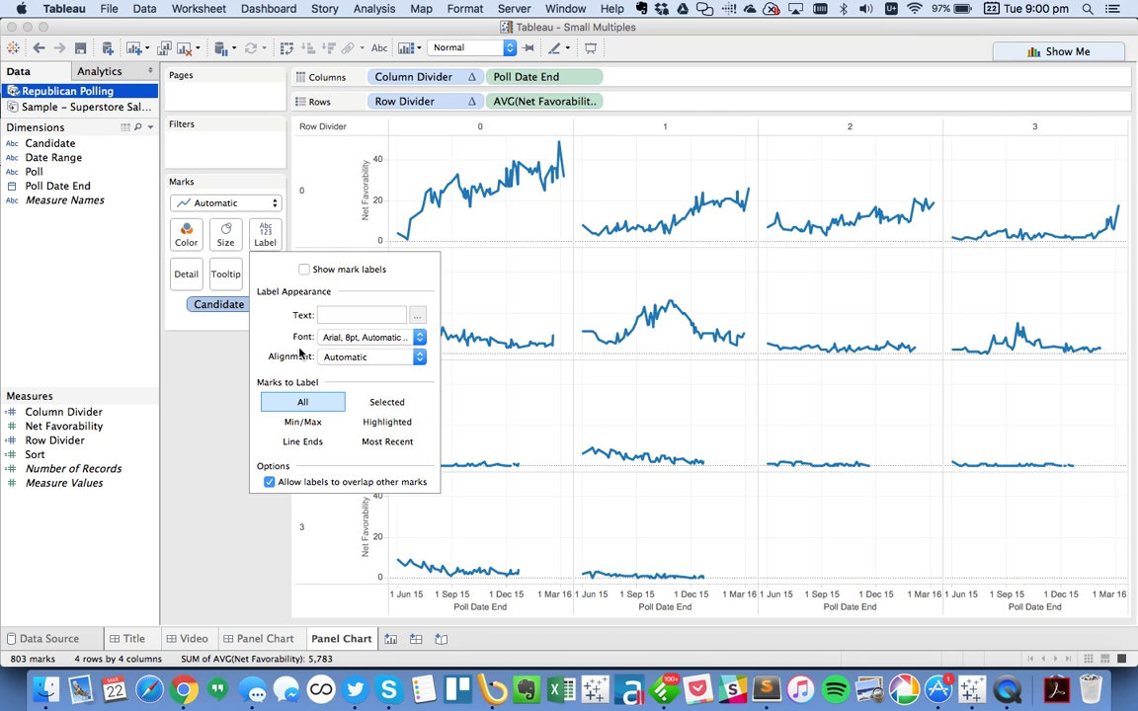
click(303, 269)
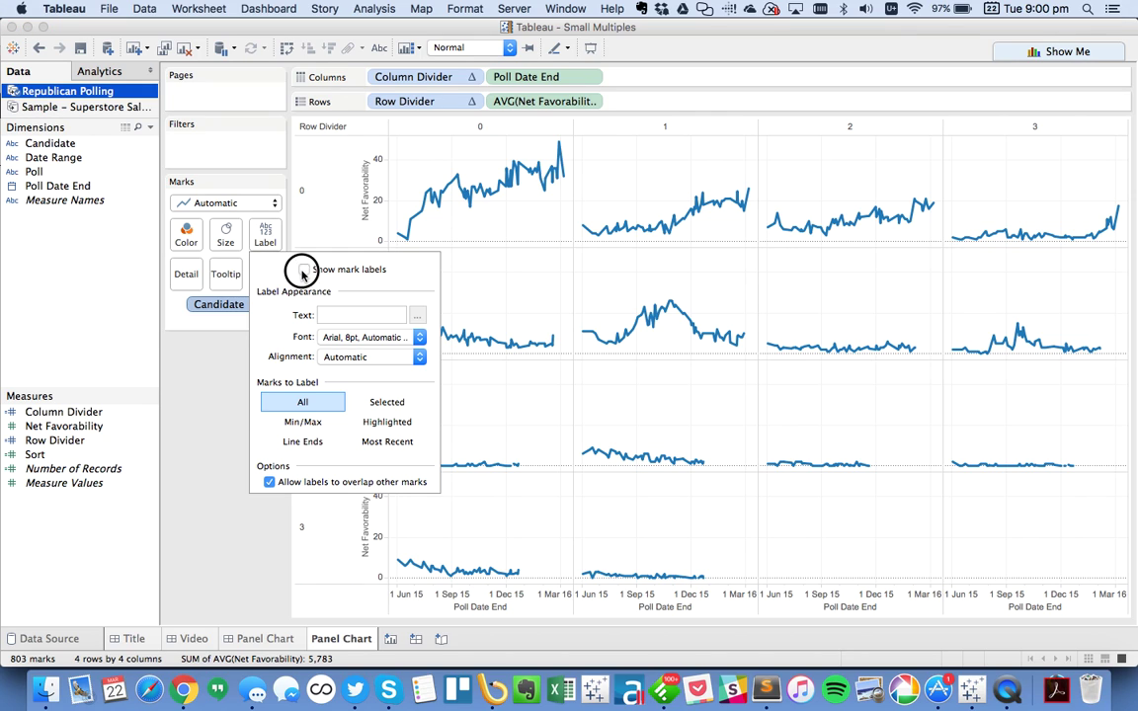
click(303, 443)
click(271, 482)
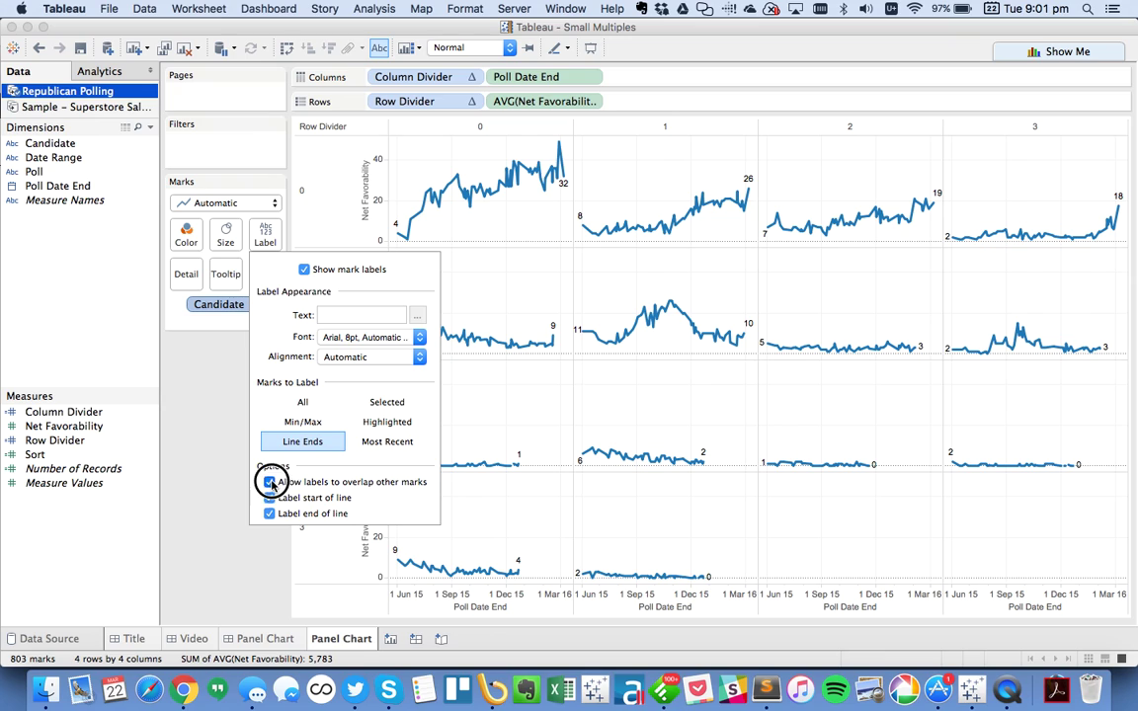
click(269, 498)
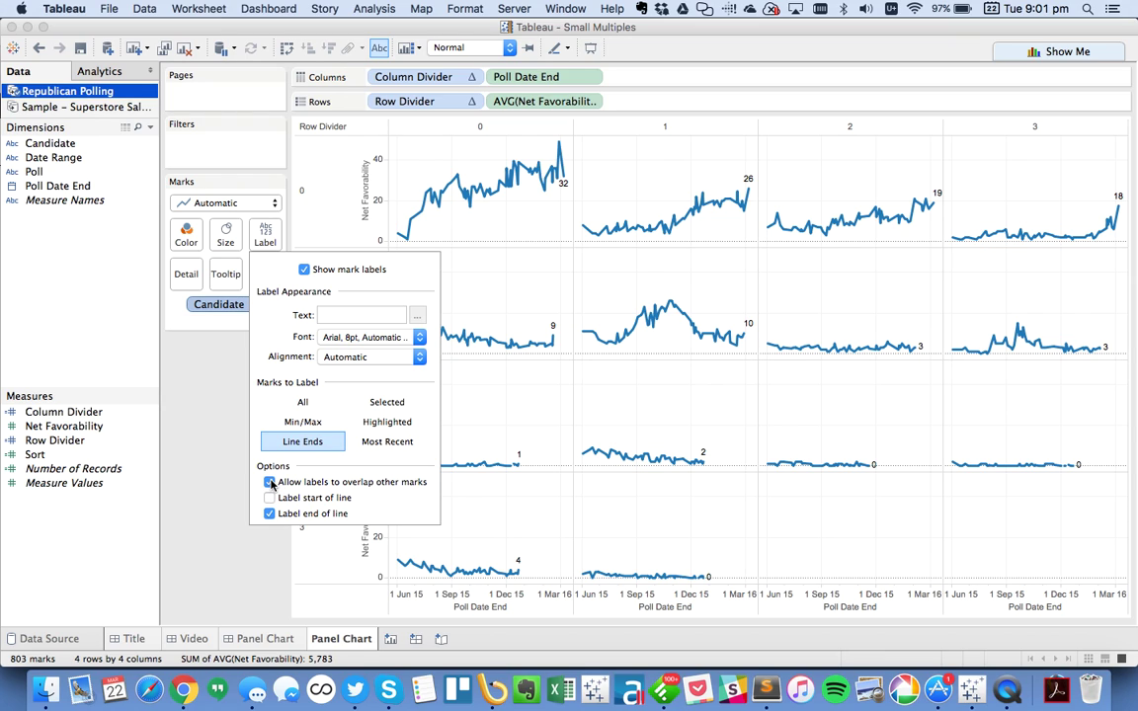
click(203, 440)
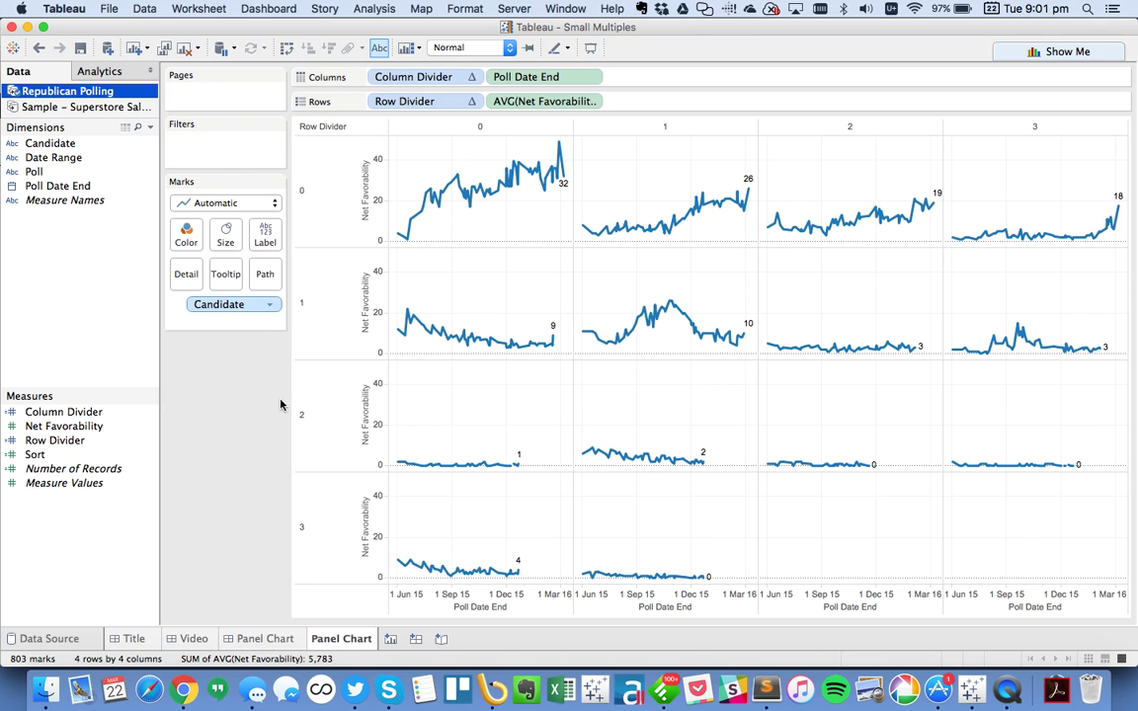
Step: Turn off Show Header for both the Column Divider and Row Divider pills
click(473, 79)
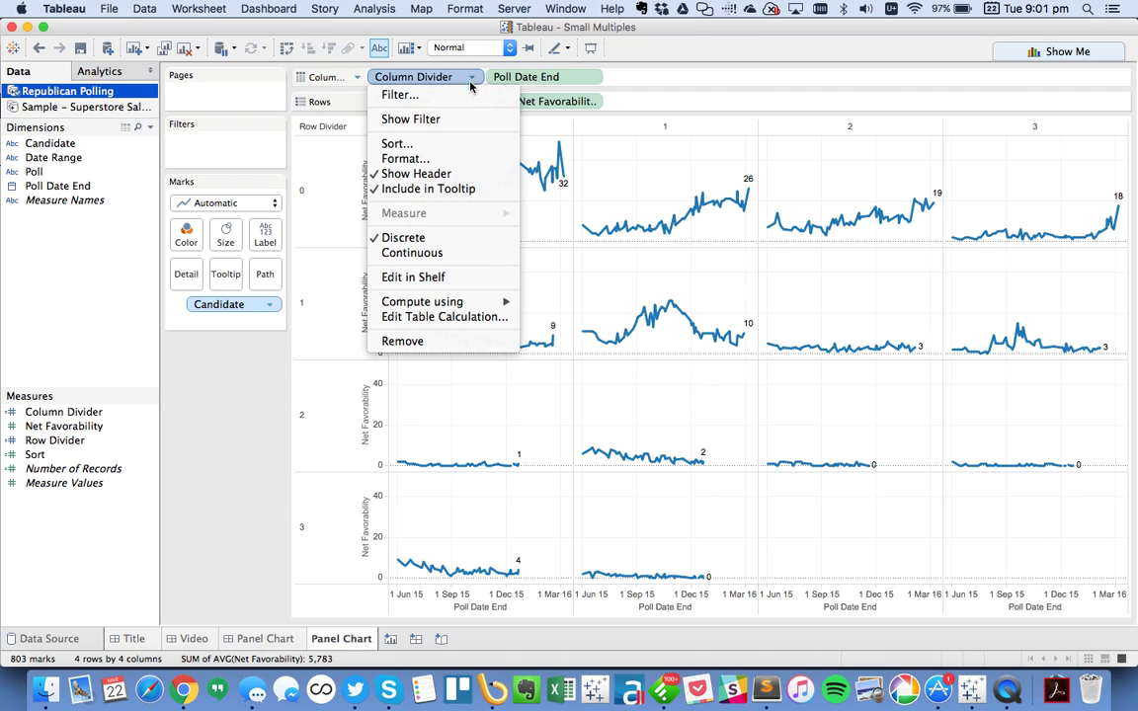
click(452, 147)
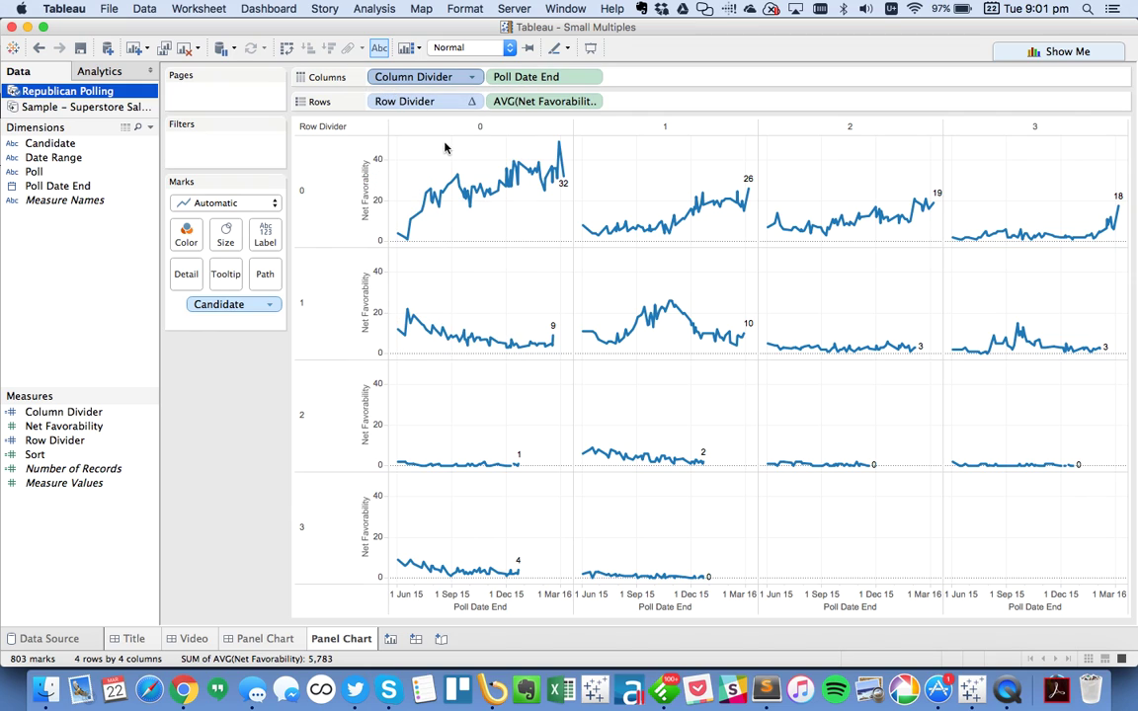
right_click(427, 102)
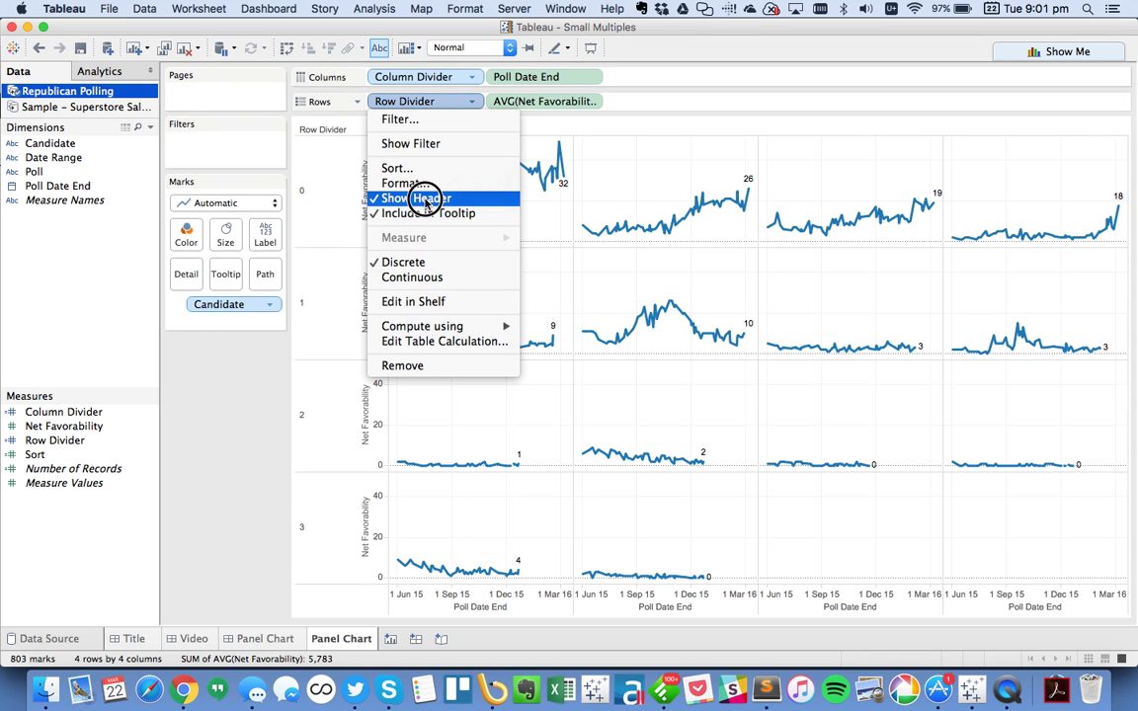
click(395, 198)
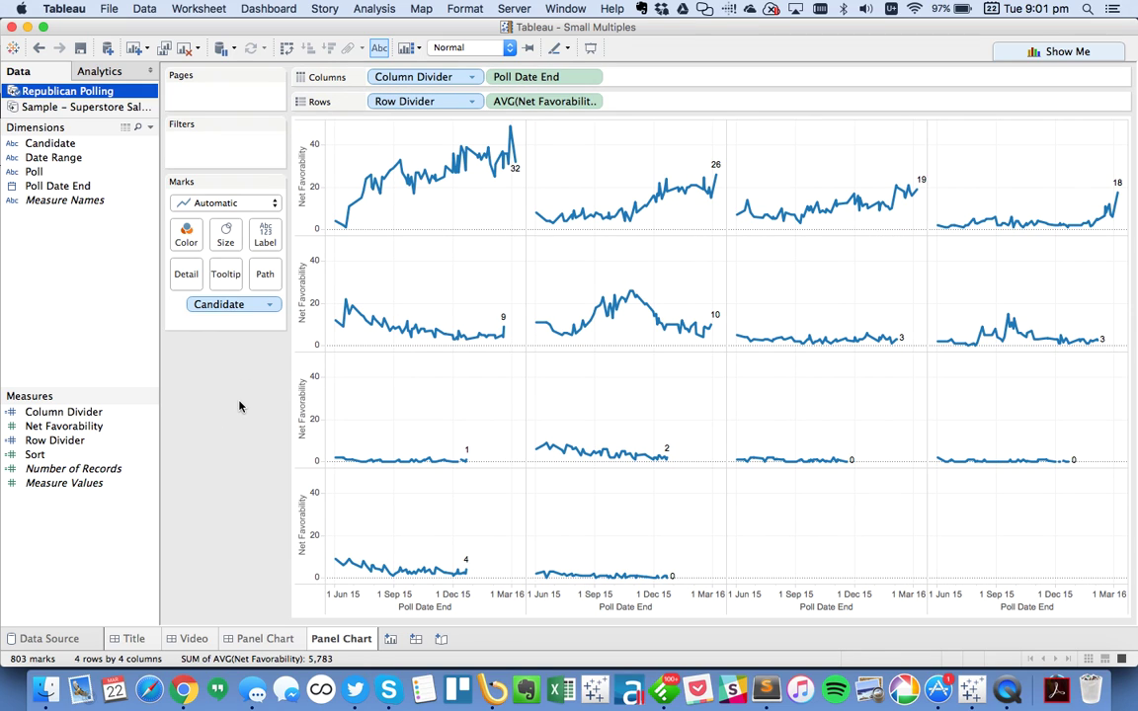
Step: Clear the Net Favorability axis title, leaving it blank
double_click(299, 203)
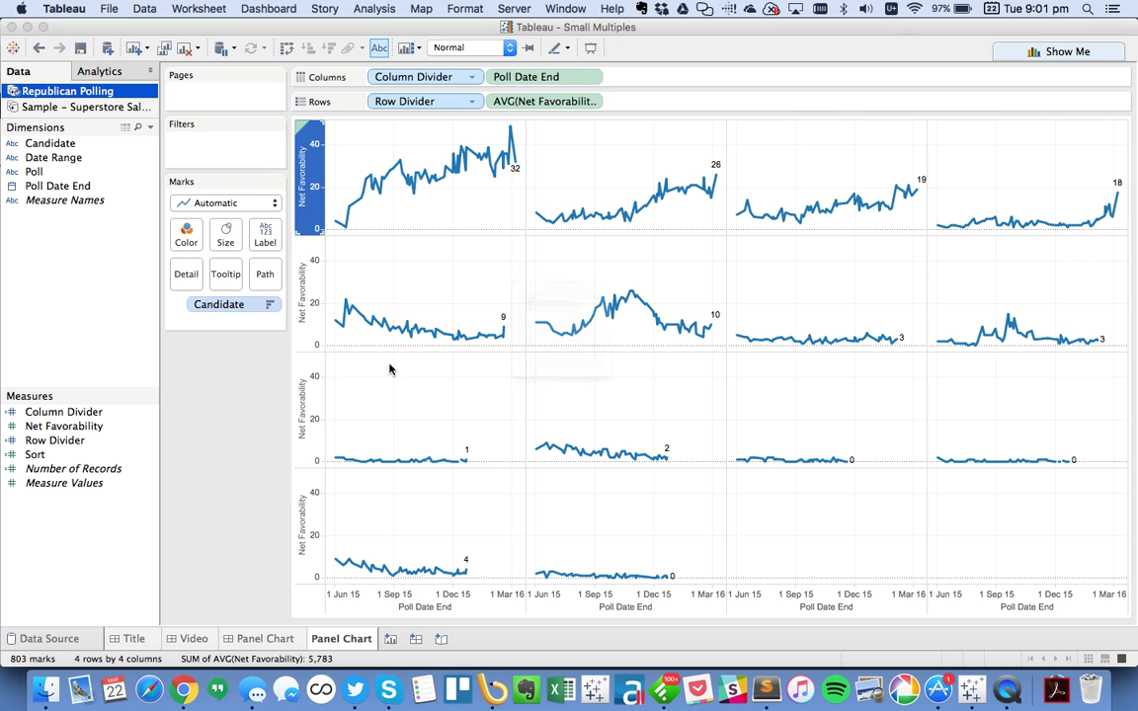
triple_click(576, 395)
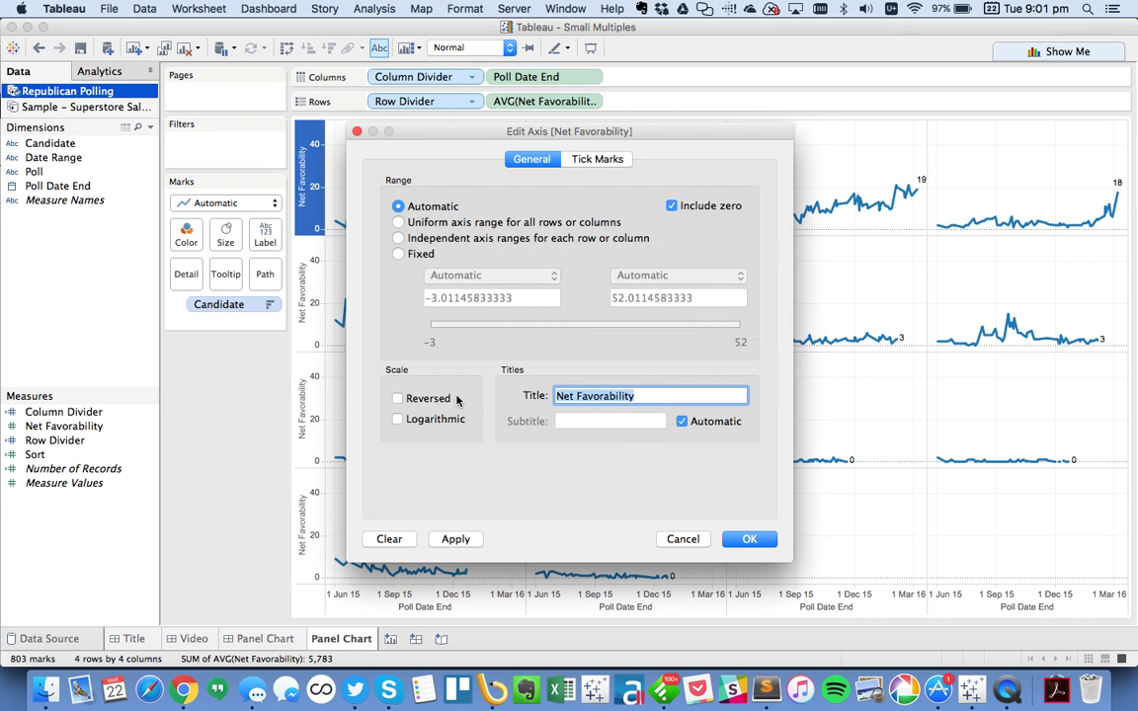
key(BackSpace)
click(742, 538)
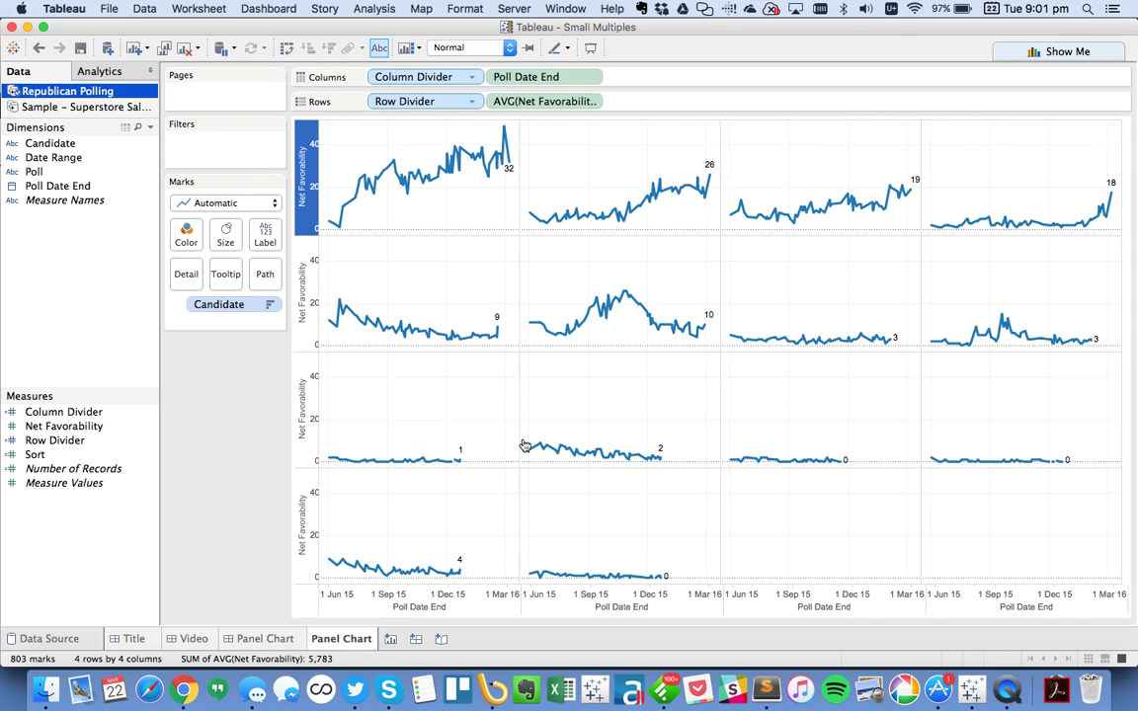
click(480, 414)
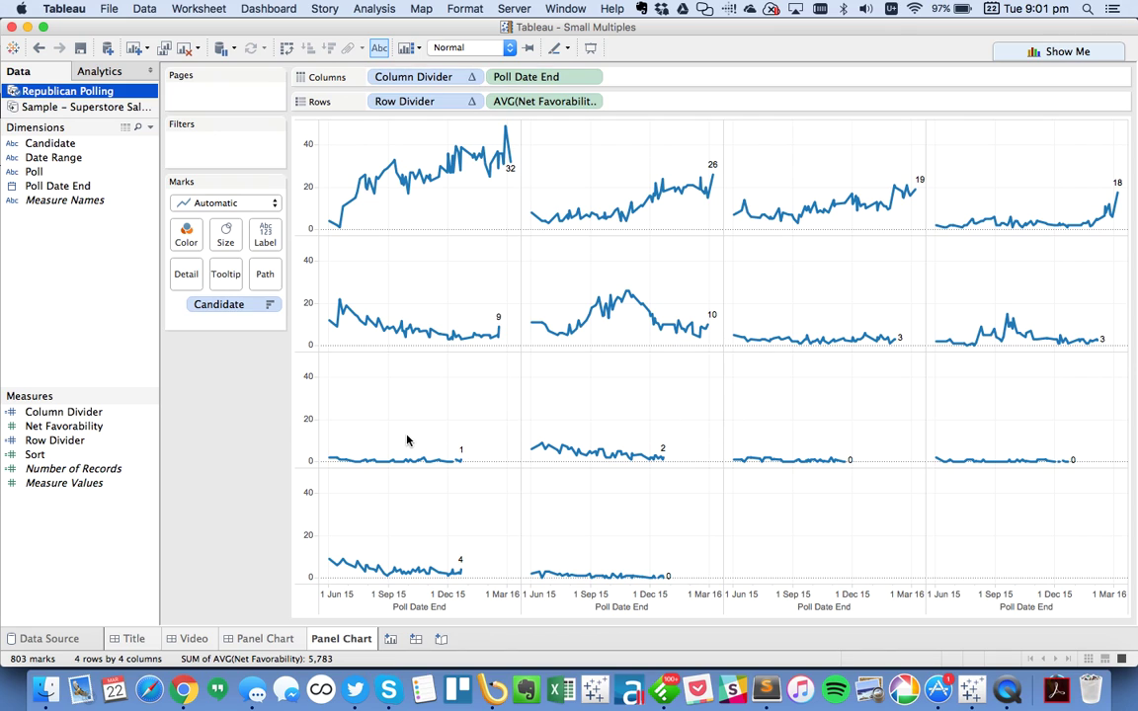
Step: Clear the Poll Date End axis title, leaving it blank
double_click(410, 610)
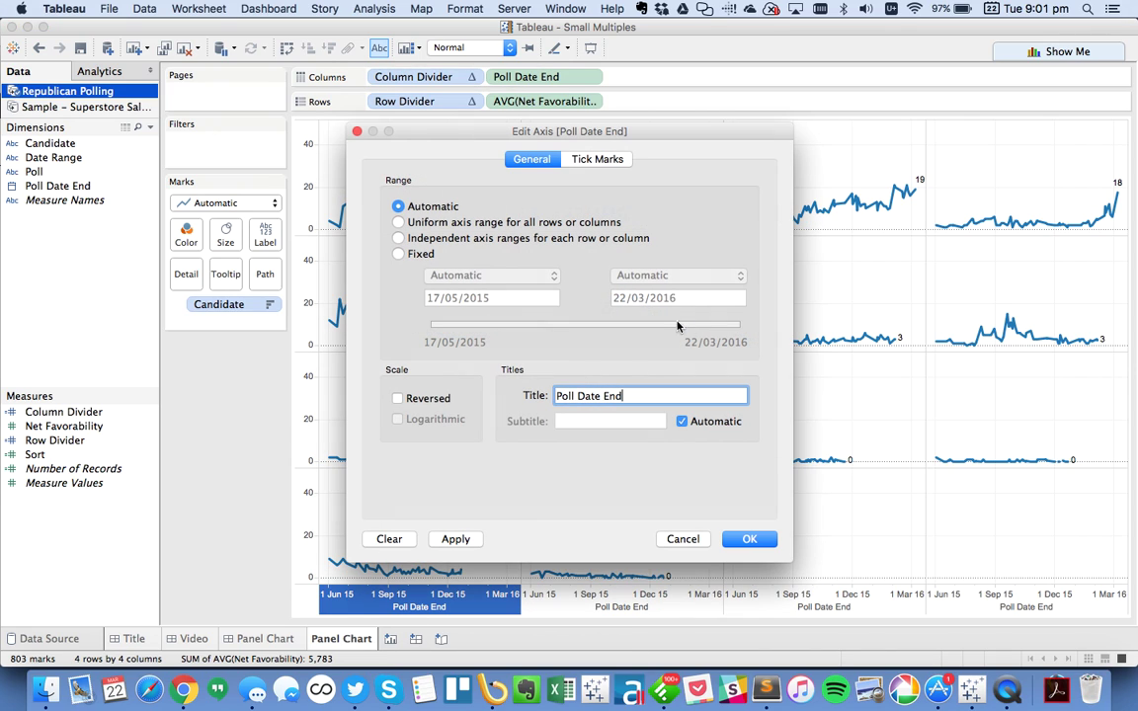
drag(635, 395, 553, 396)
key(BackSpace)
key(Return)
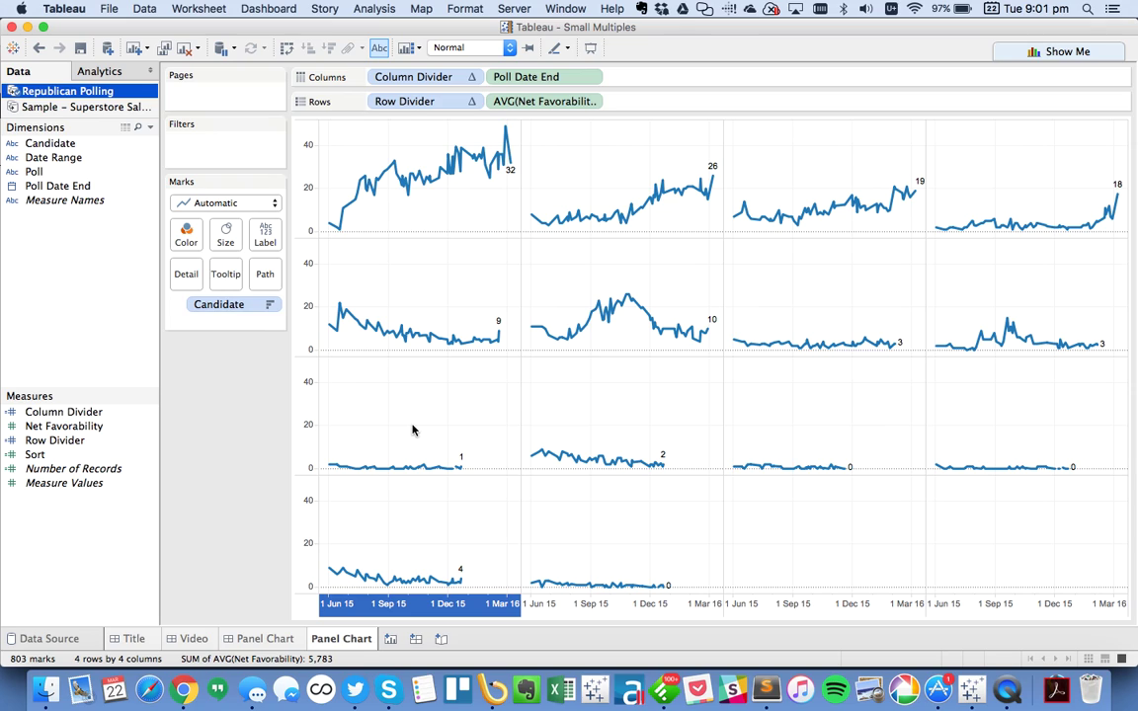
click(413, 430)
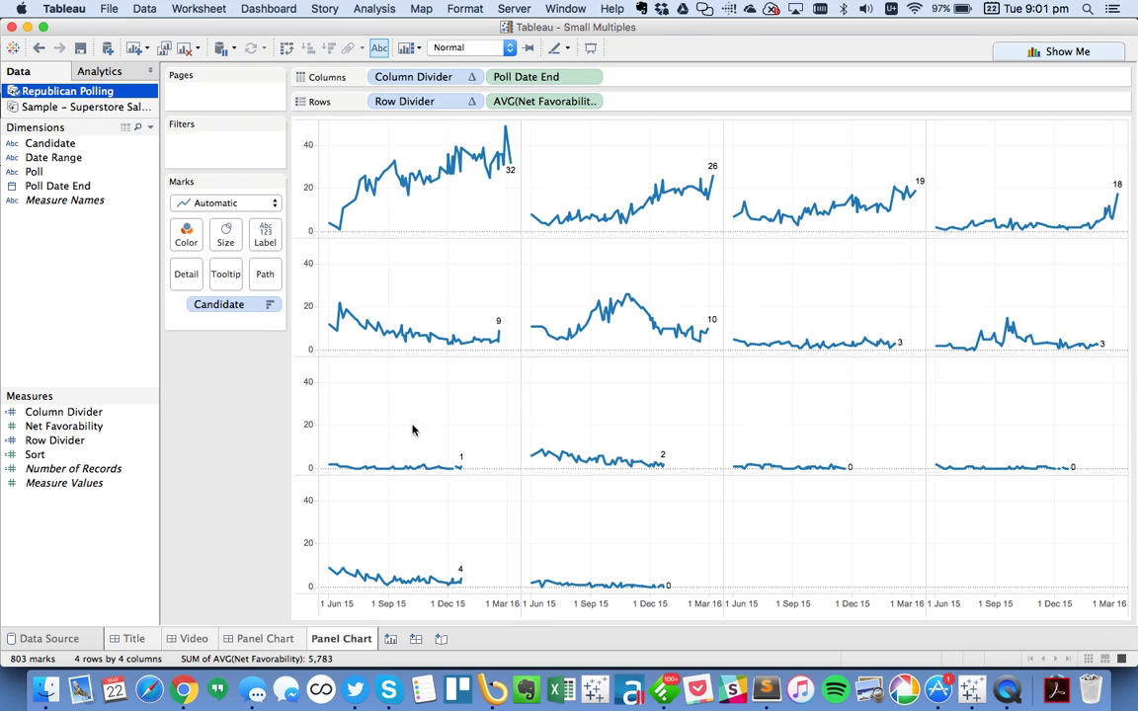
Step: Switch the line colour on the Marks card from blue to the red swatch
click(185, 234)
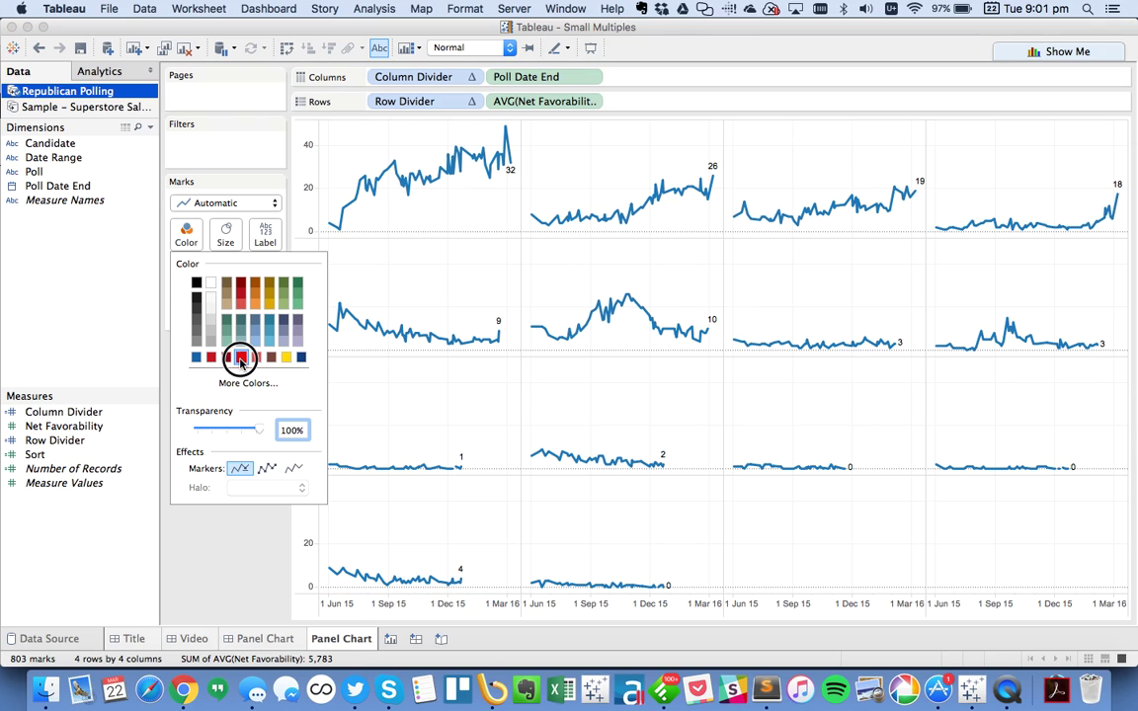
click(240, 358)
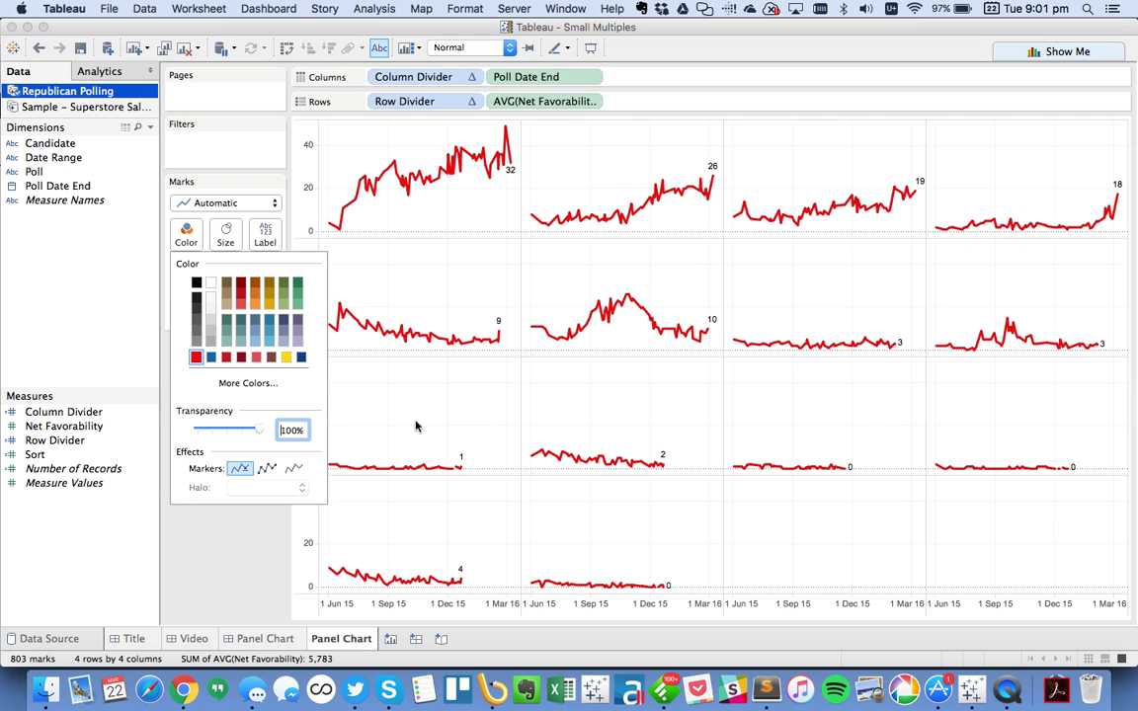
click(415, 426)
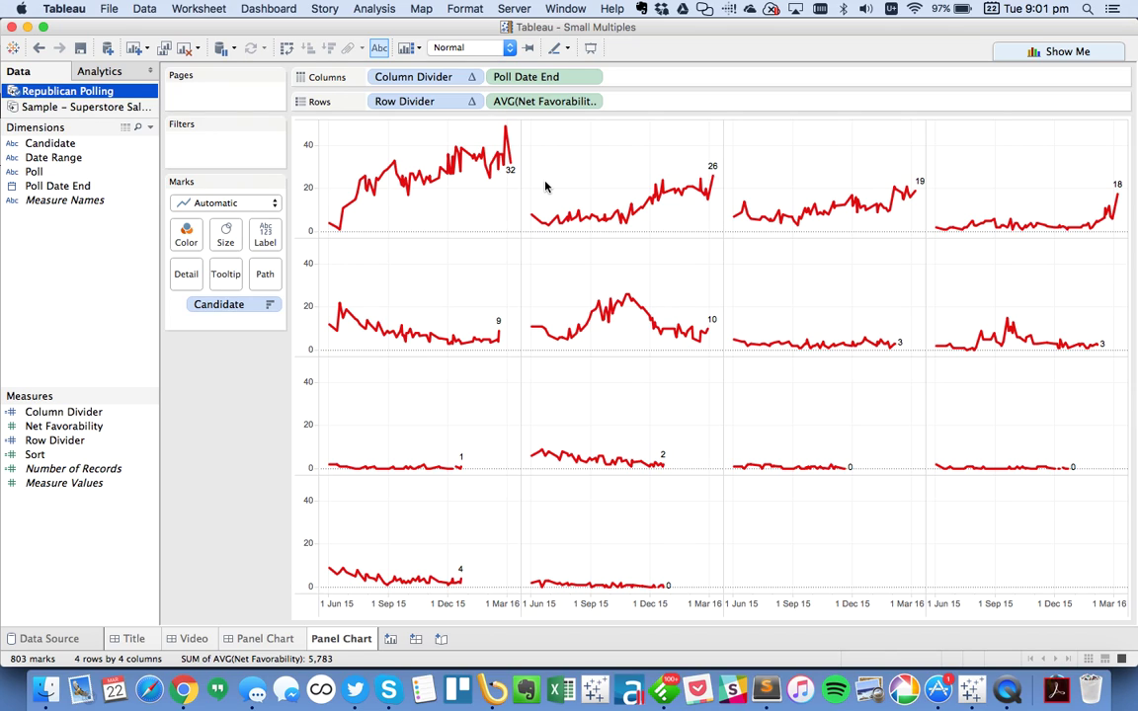
Step: Give Net Favorability's default number format zero decimals and a '+' prefix
right_click(74, 432)
mouse_move(188, 308)
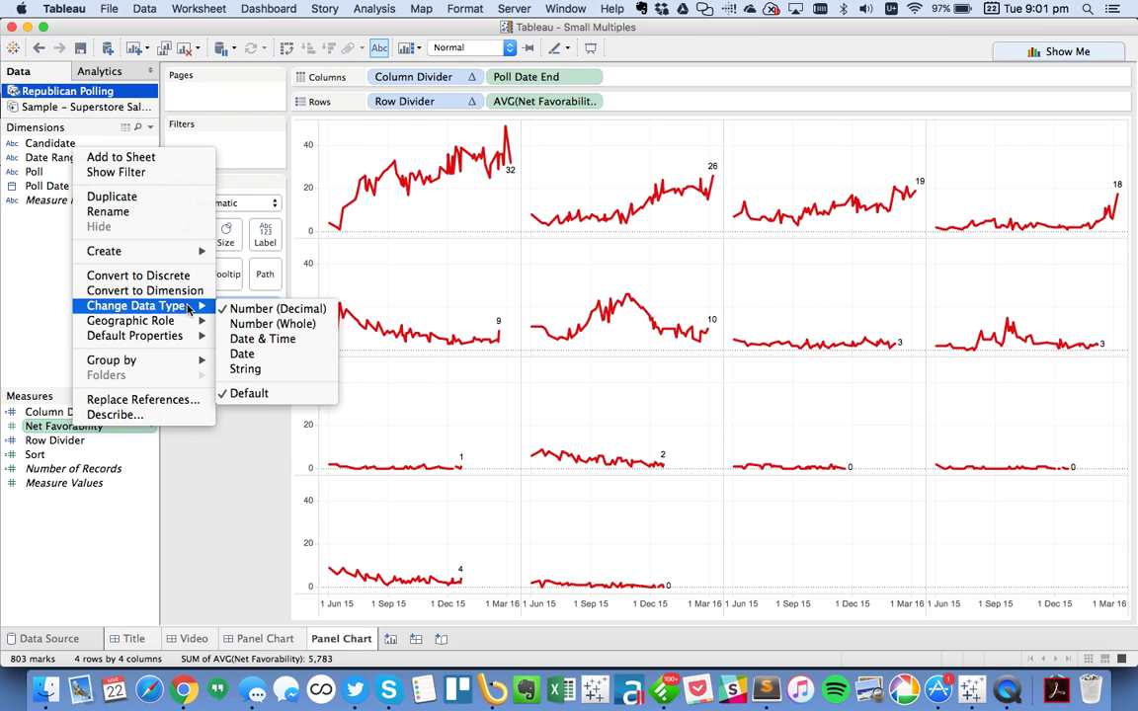
mouse_move(188, 335)
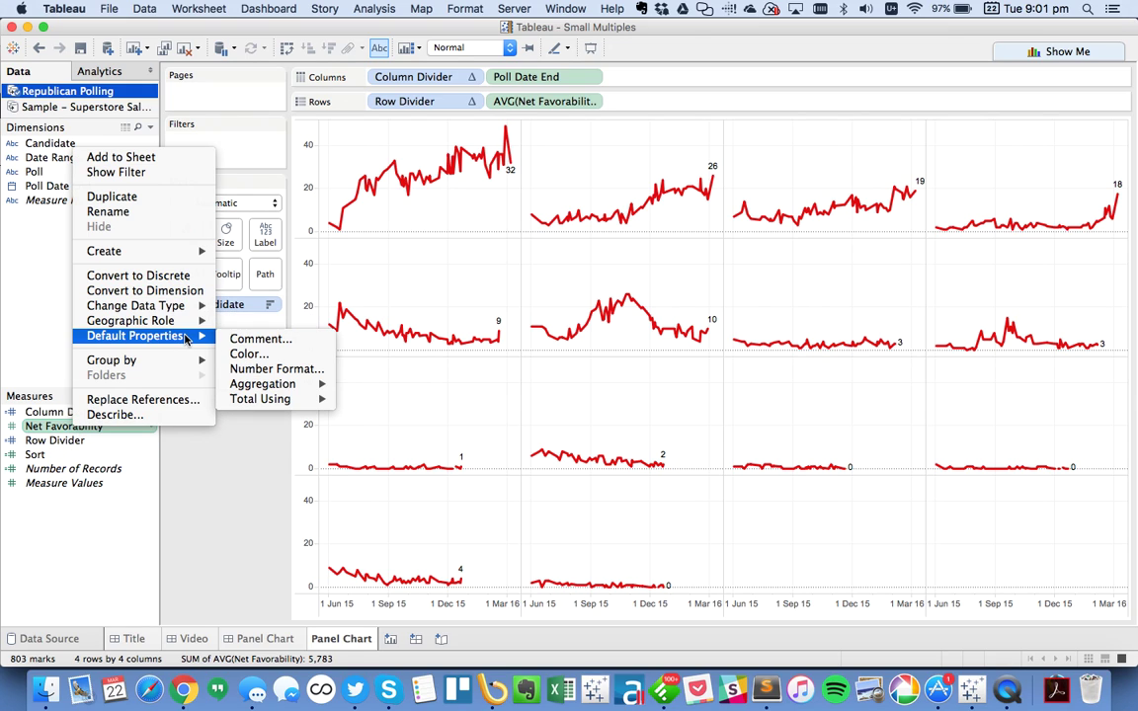
click(266, 371)
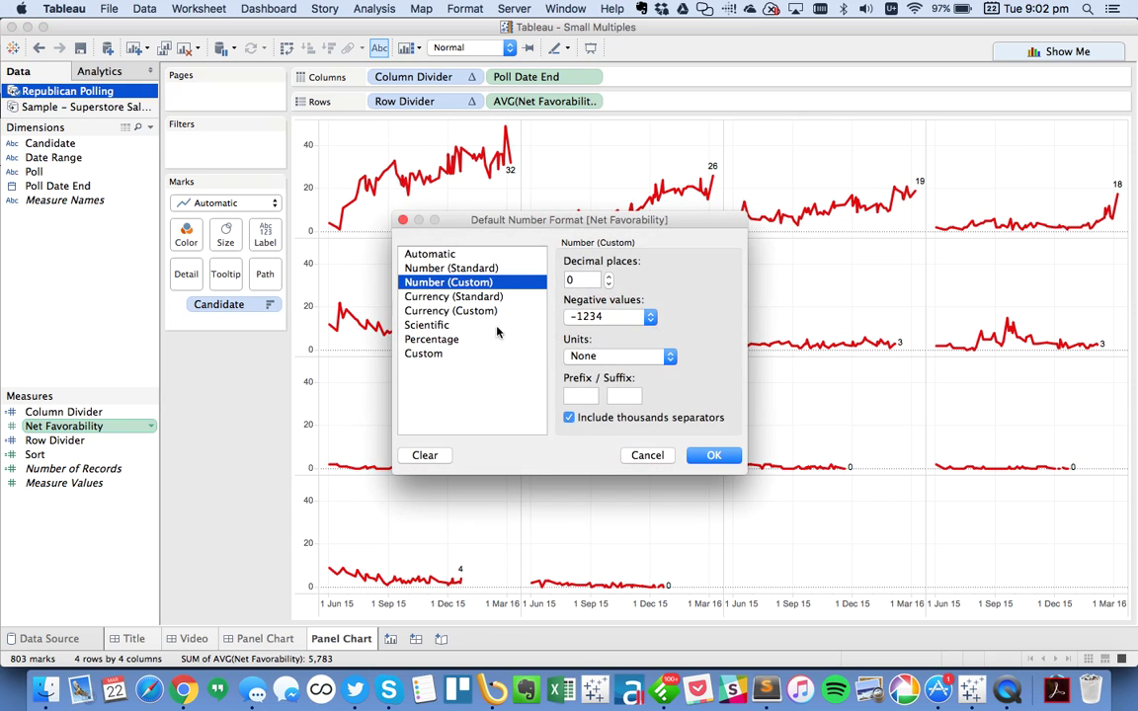
click(581, 279)
click(583, 396)
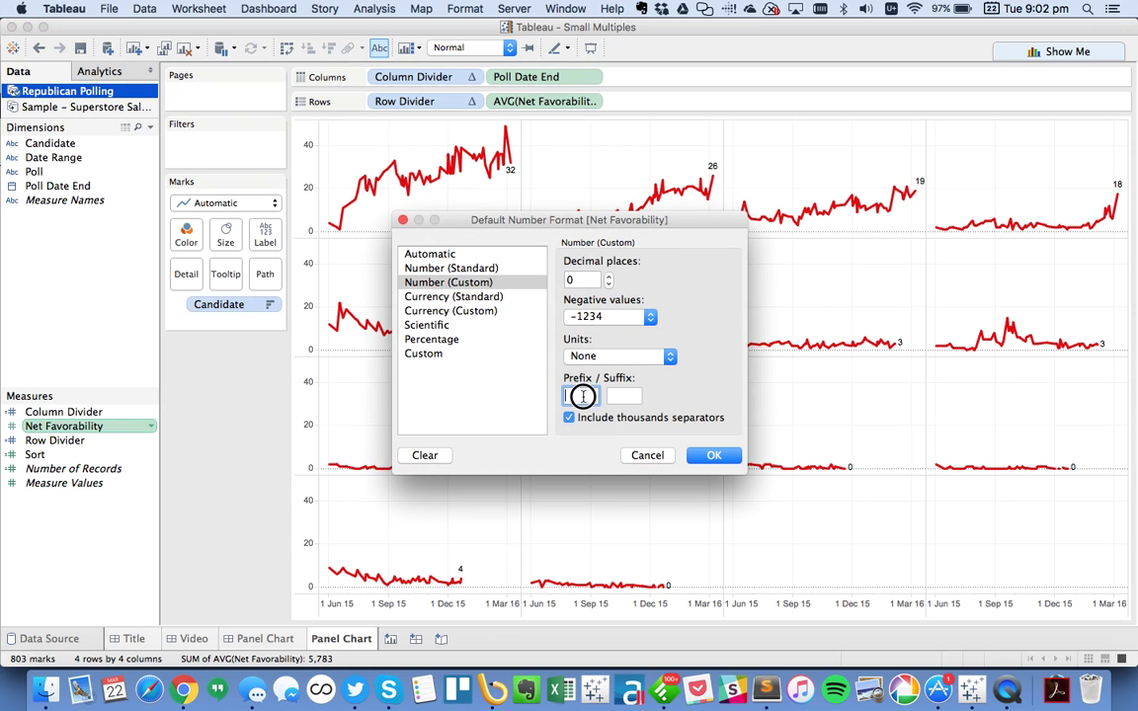
text(+)
click(598, 323)
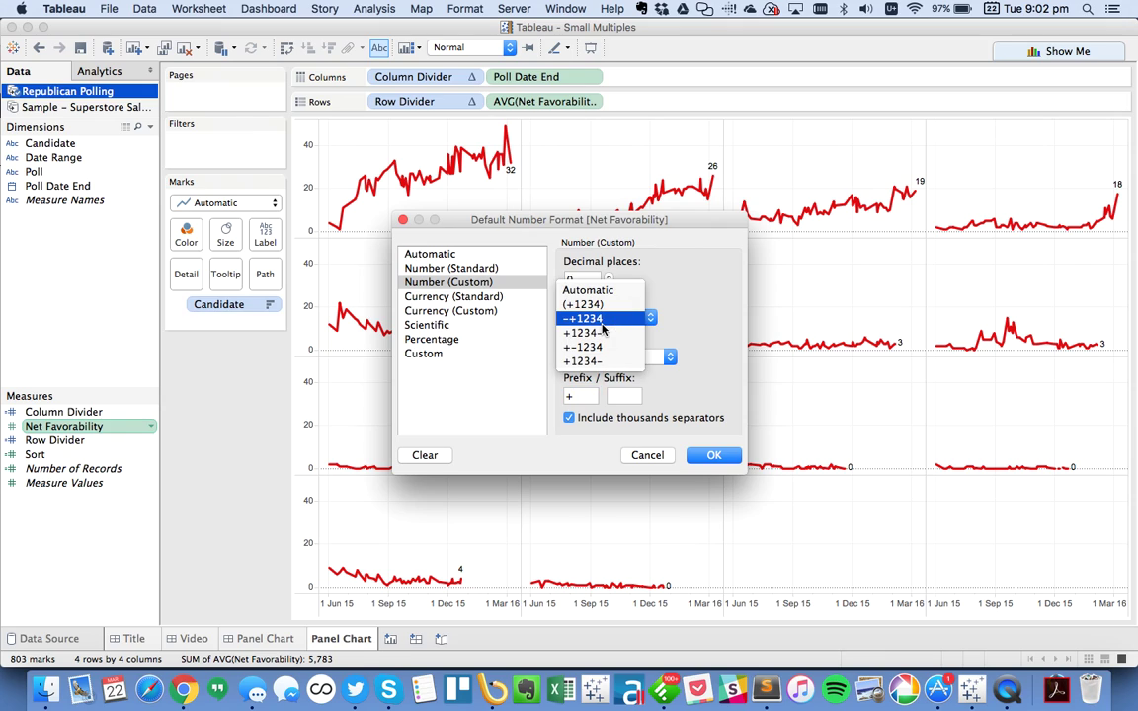
click(701, 316)
Step: Switch to Custom and trim the format string to "+"#,##0;-#,##0
click(442, 356)
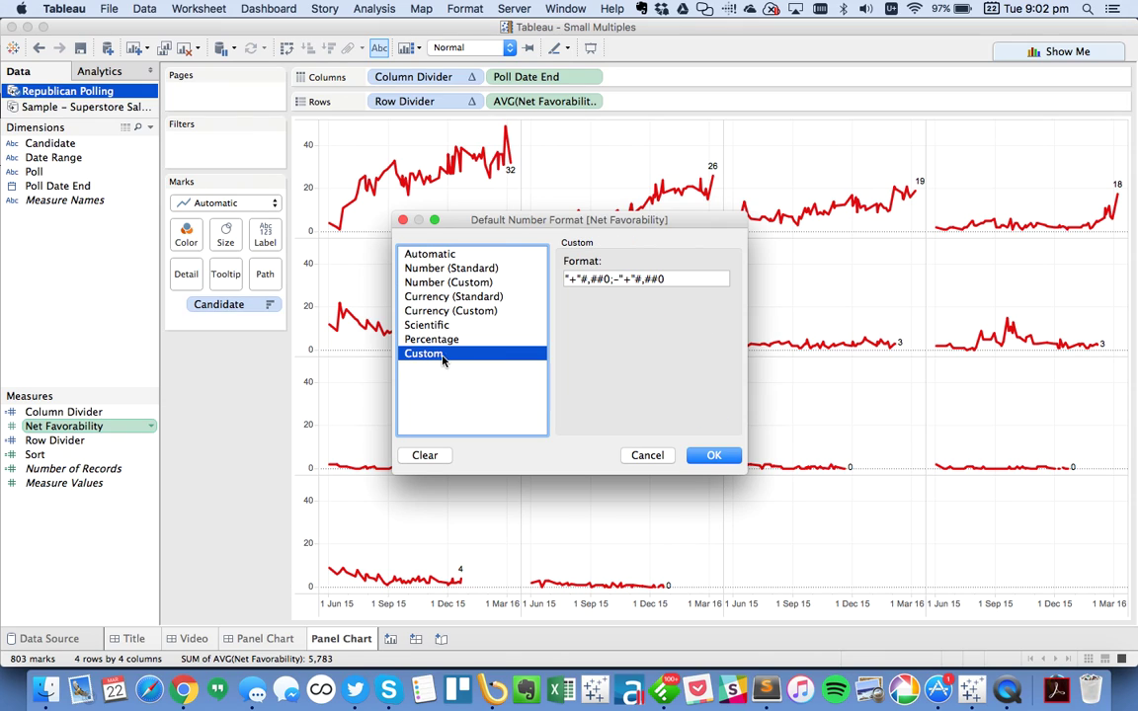
click(625, 279)
key(BackSpace)
key(BackSpace)
key(BackSpace)
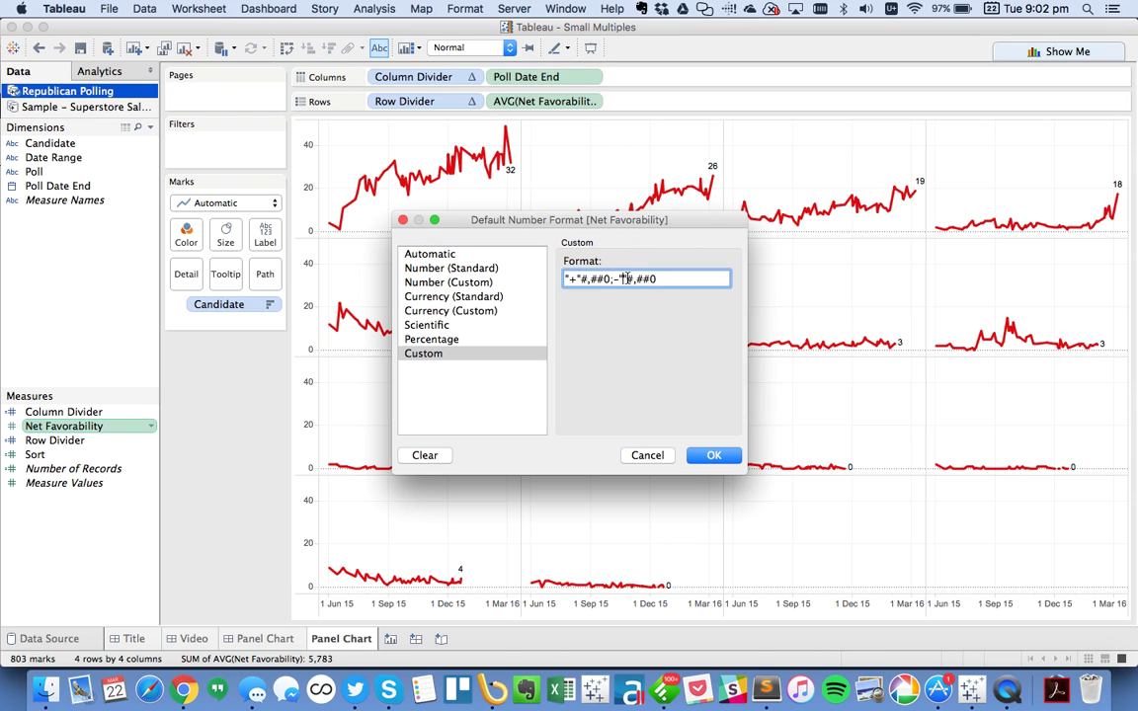
key(BackSpace)
click(714, 457)
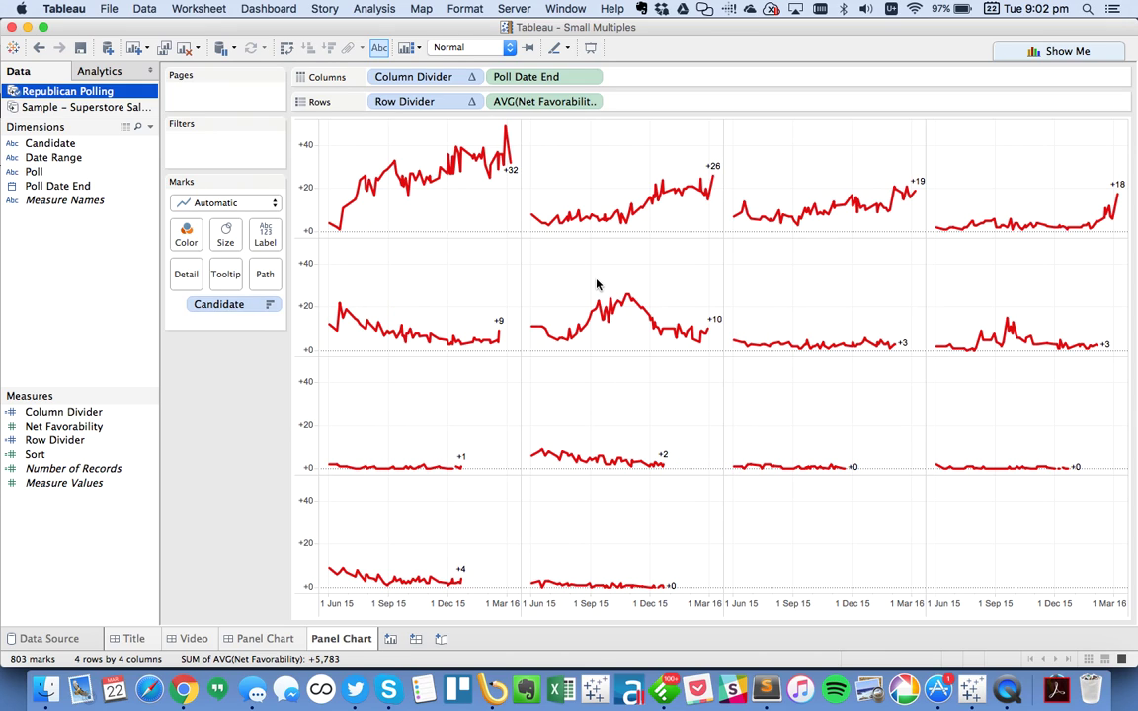
Step: Delete the Column Divider and Row Divider lines from the worksheet tooltip
mouse_move(511, 173)
click(183, 9)
click(197, 125)
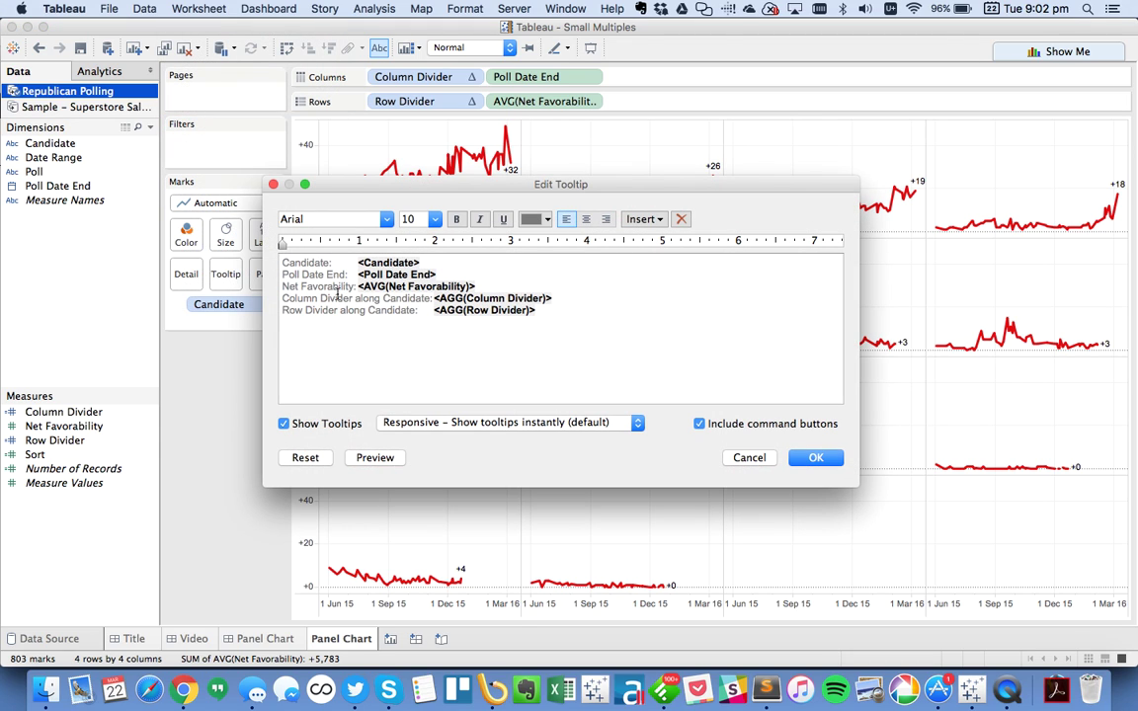
key(shift+Up)
key(shift+Up)
key(BackSpace)
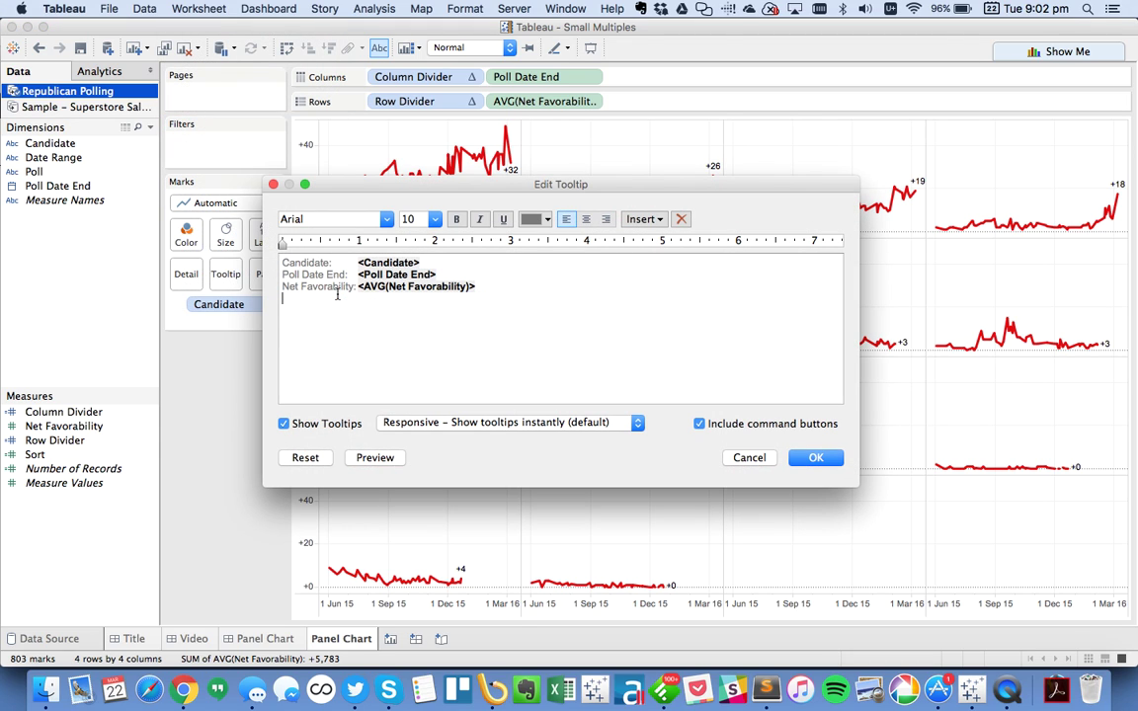
click(801, 464)
Step: Set the worksheet font to Avenir in the Format pane
right_click(473, 279)
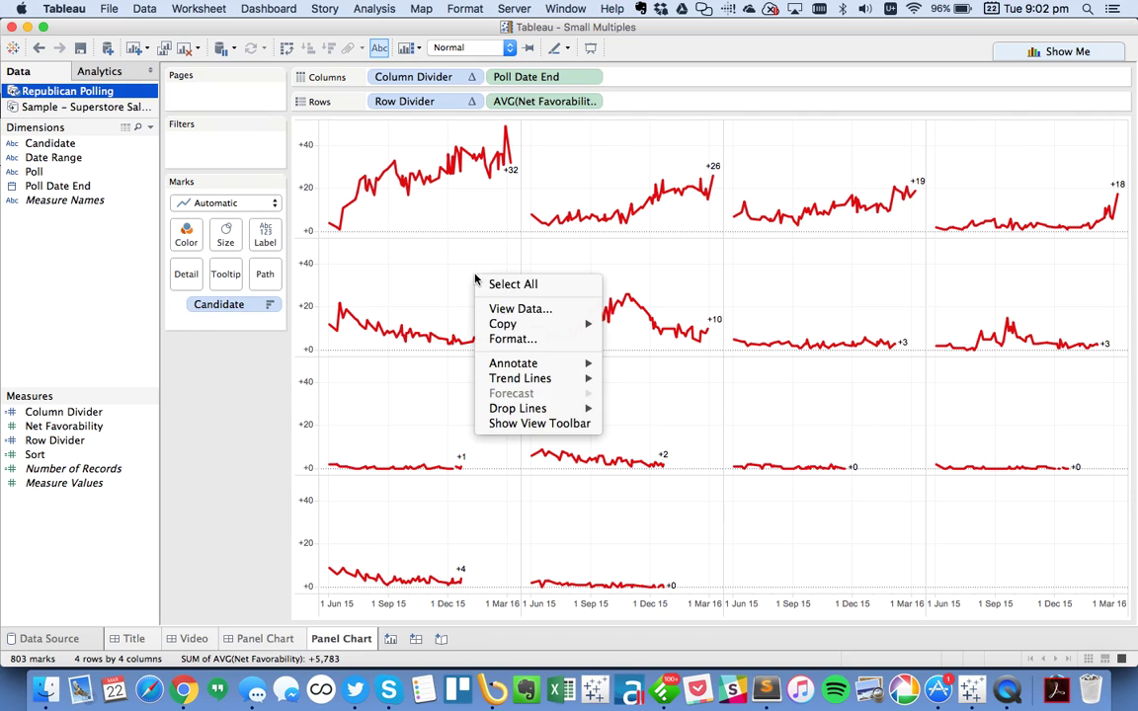
click(513, 338)
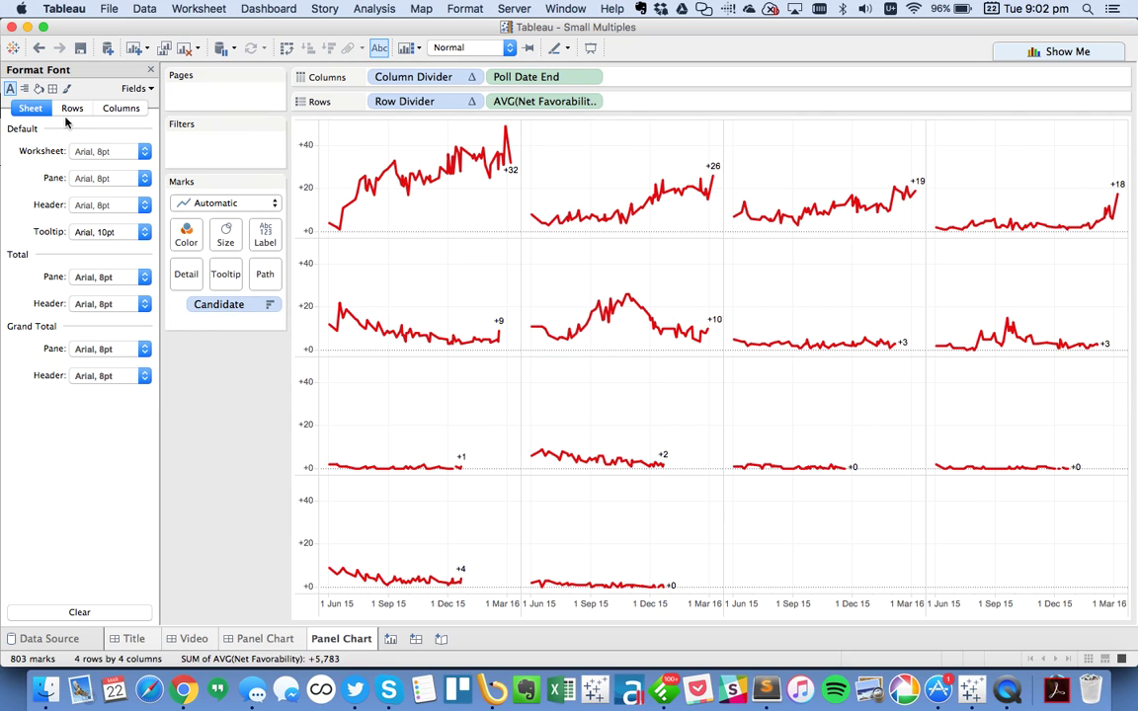
click(84, 152)
text(Avenir)
key(Return)
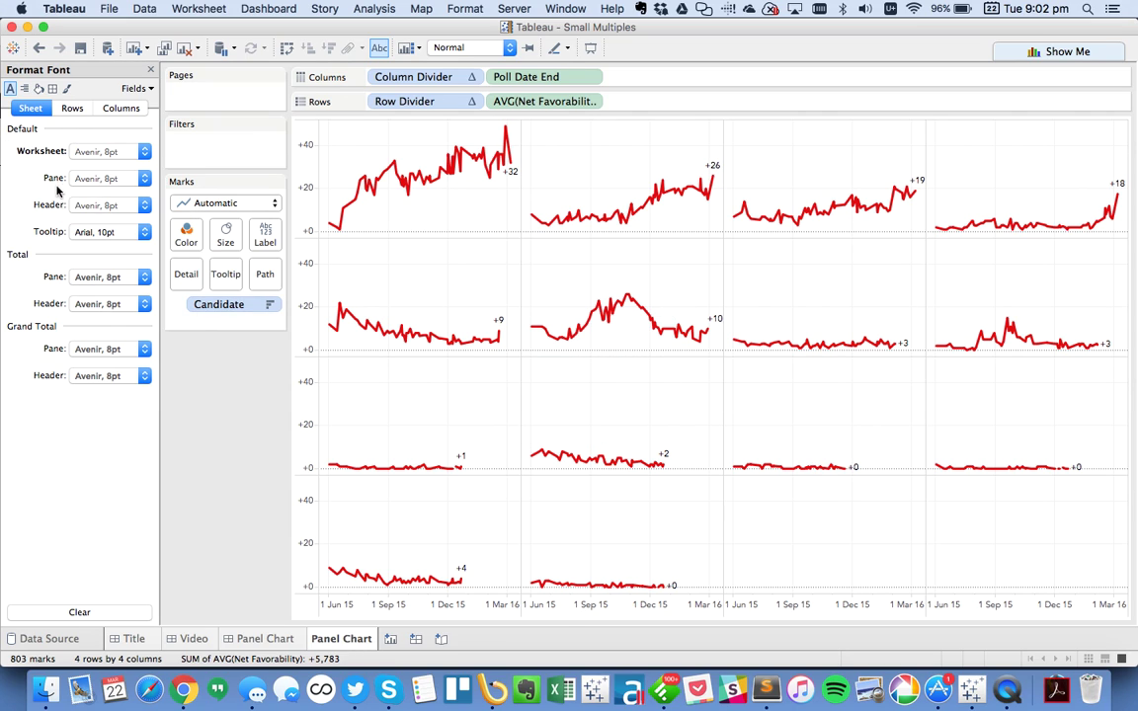
Step: Set the tooltip font to Avenir as well
click(87, 233)
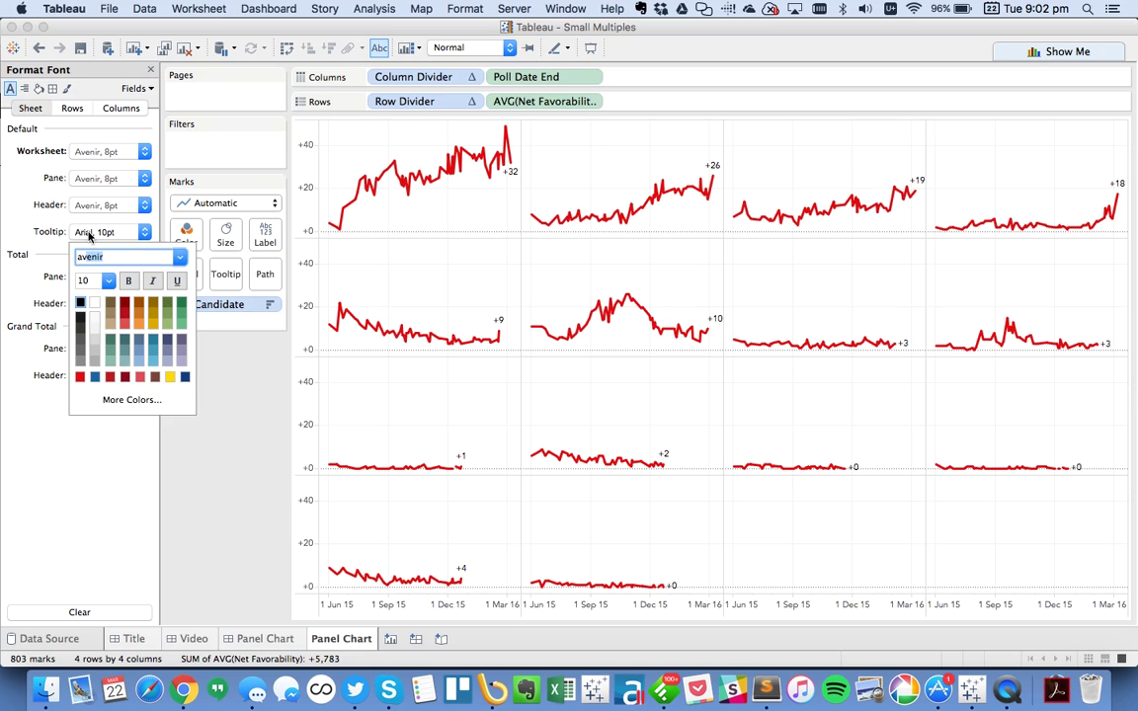
text(Avenir)
key(Tab)
click(46, 99)
Step: Set the Row Divider Pane and Column Divider Pane borders to None
click(52, 88)
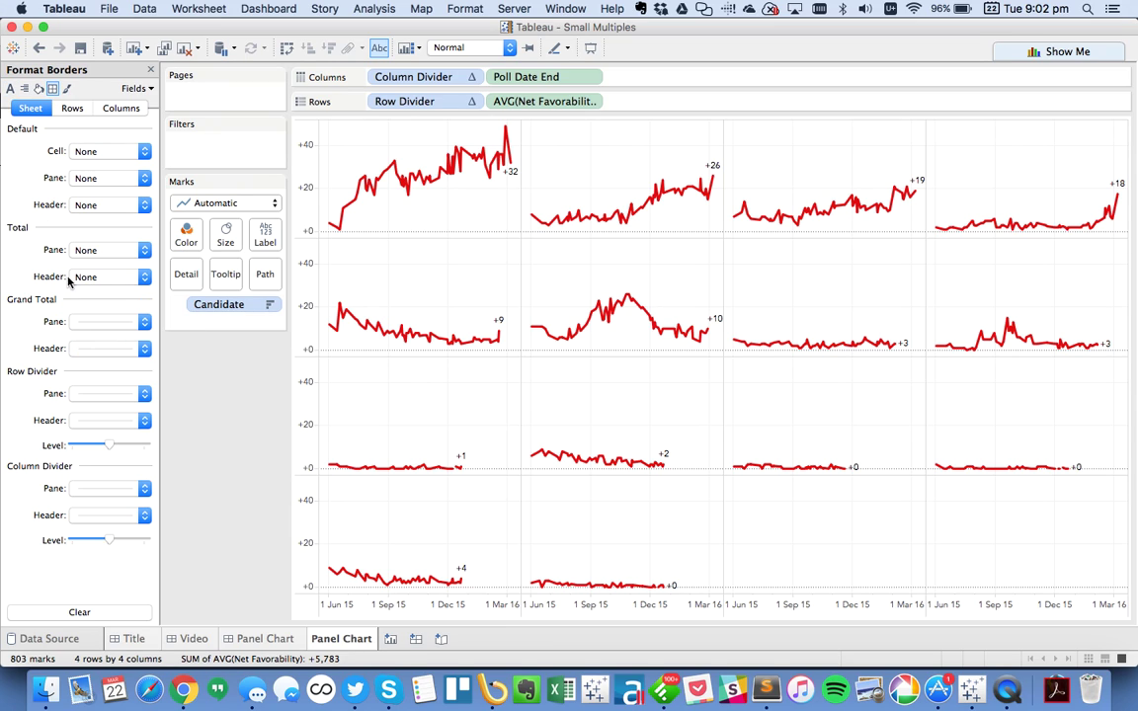
click(81, 399)
click(89, 408)
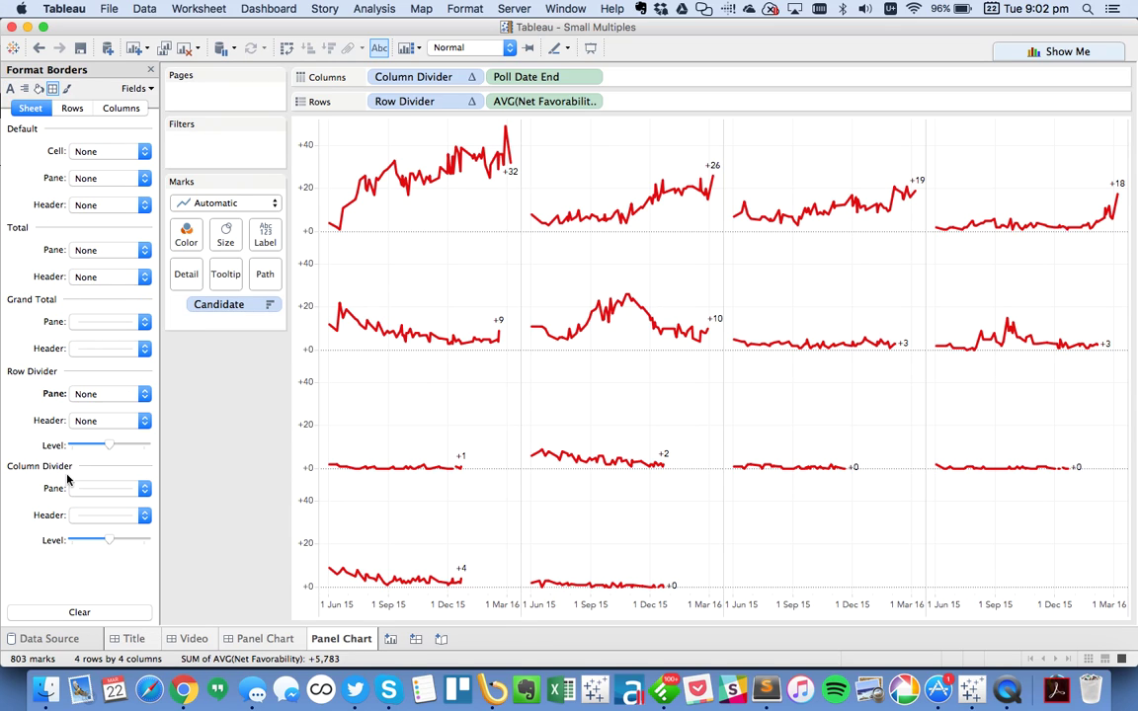
click(92, 497)
click(131, 261)
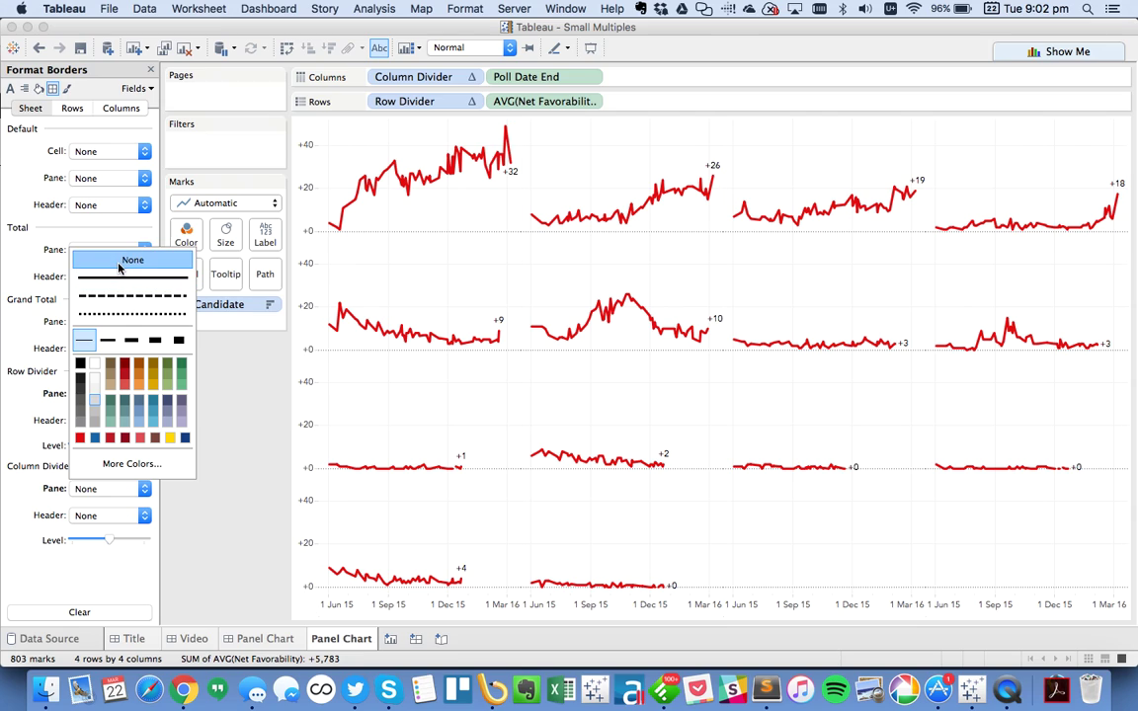
click(67, 88)
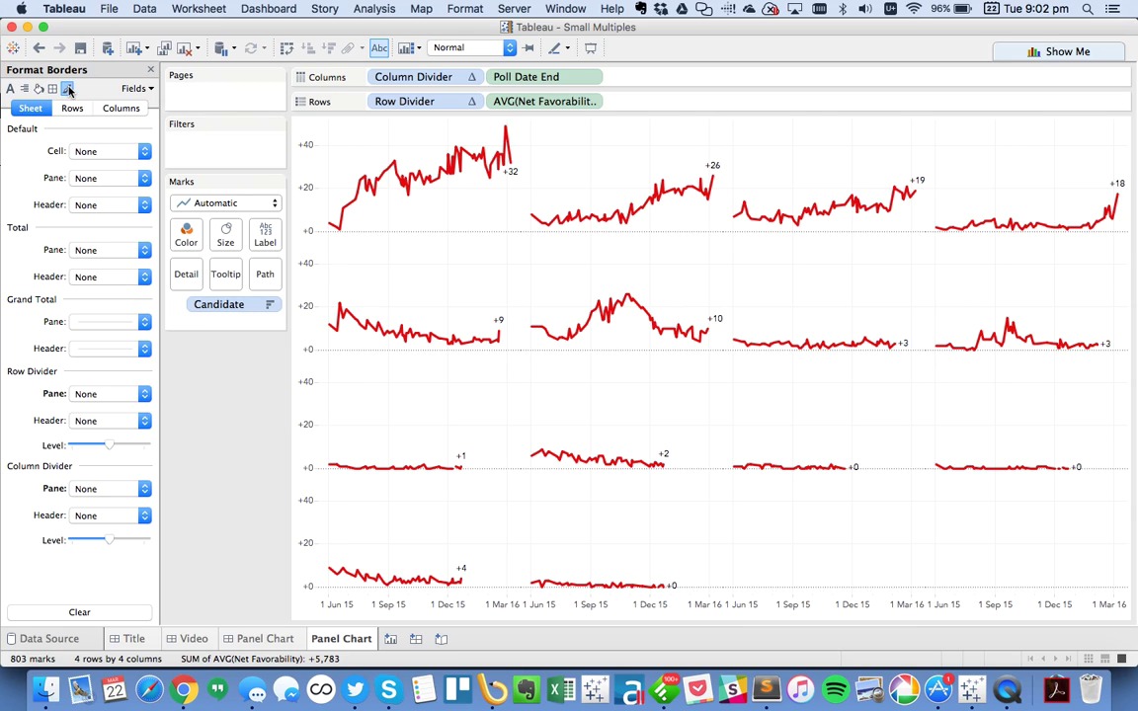
click(67, 88)
Step: Make zero lines solid grey and gridlines light dashed, then close formatting
click(85, 178)
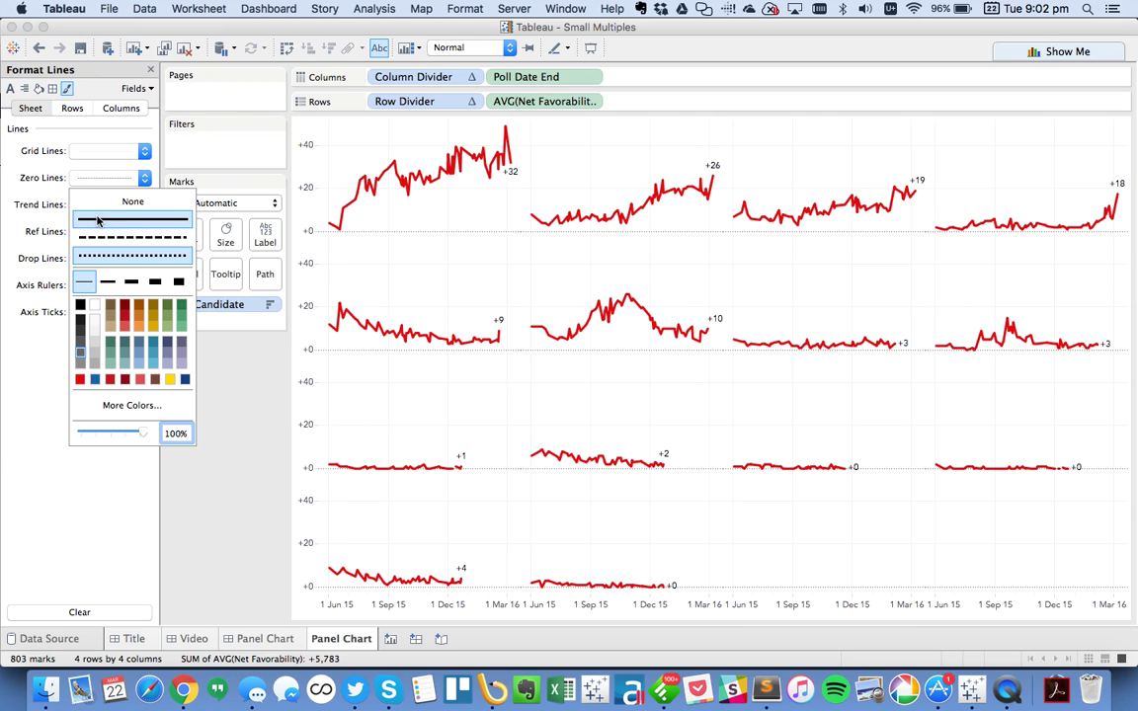
click(98, 221)
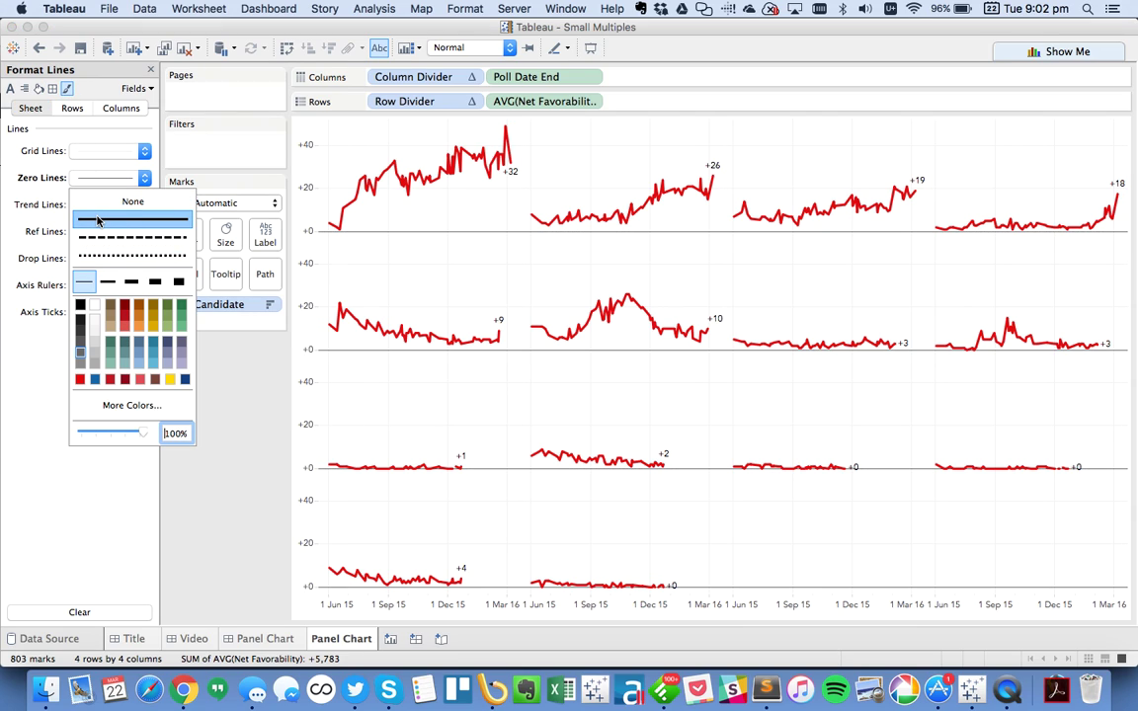
click(96, 343)
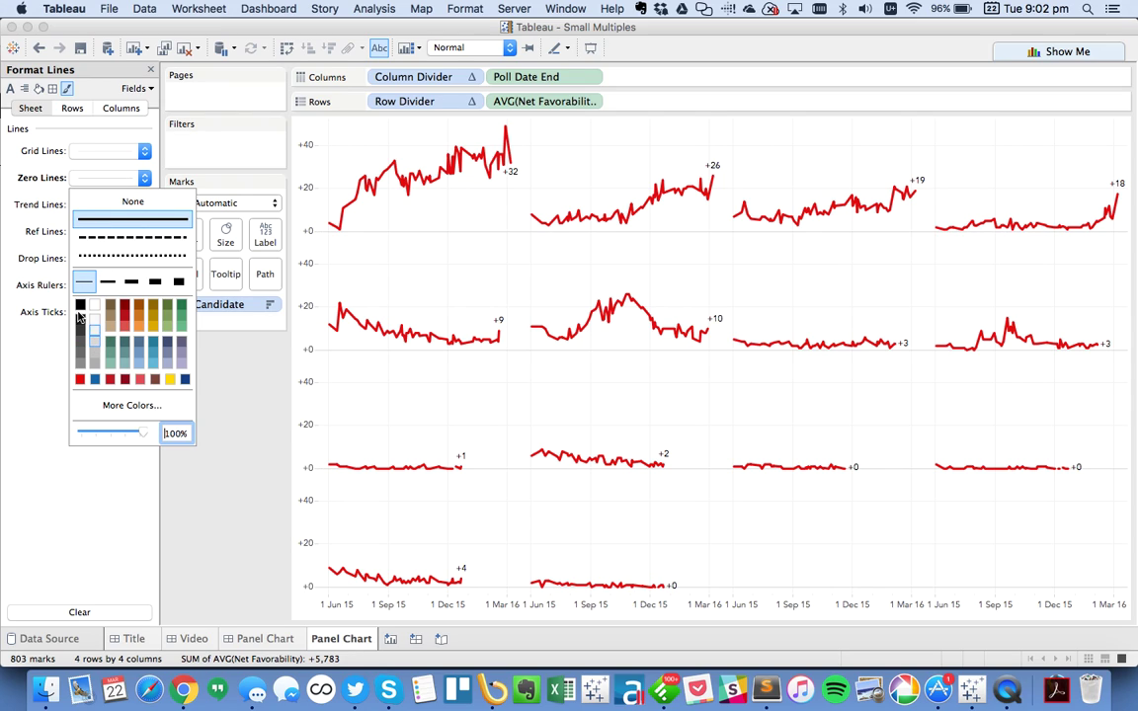
click(85, 150)
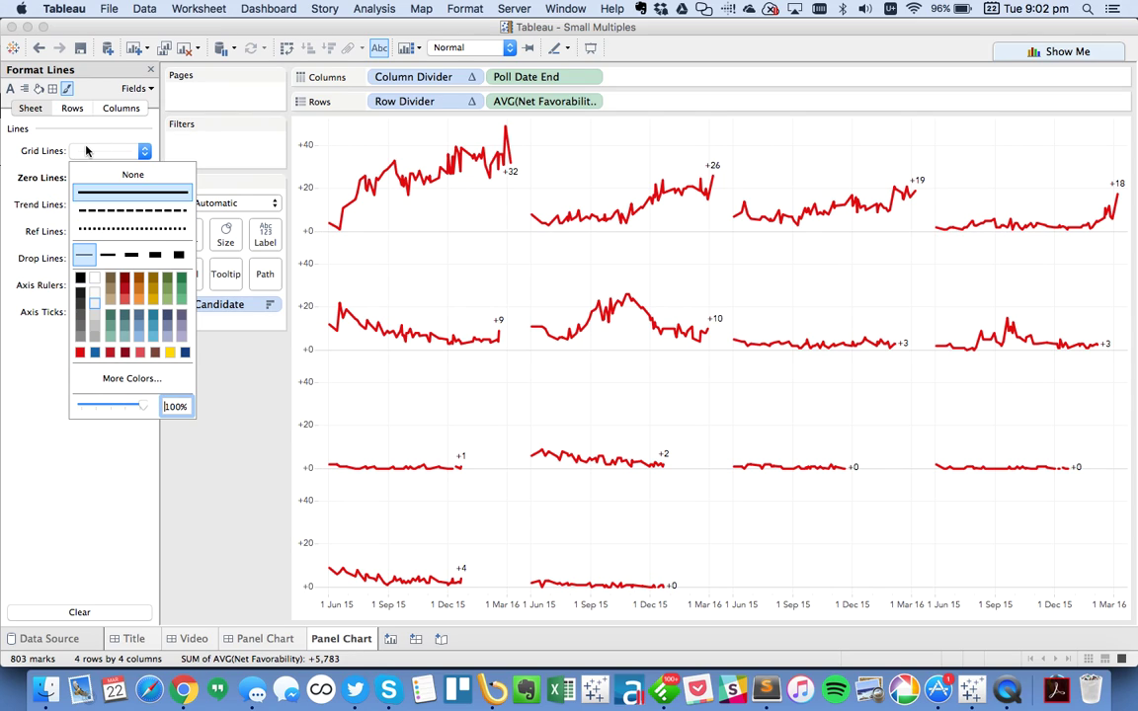
click(99, 211)
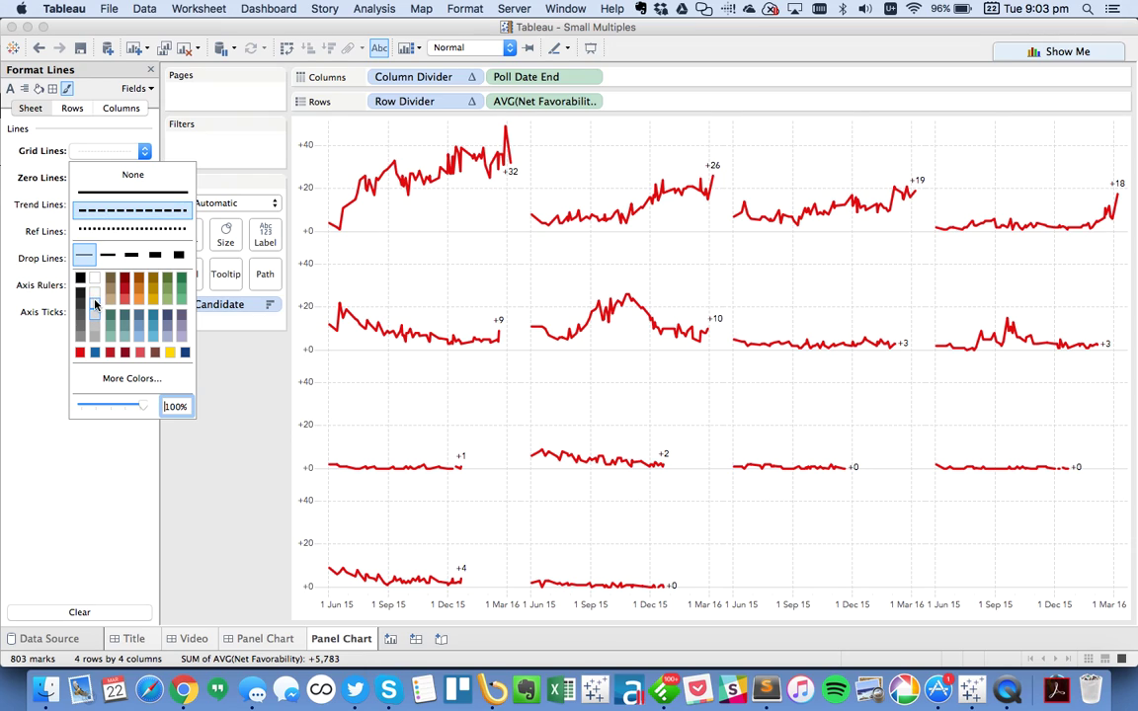
click(190, 462)
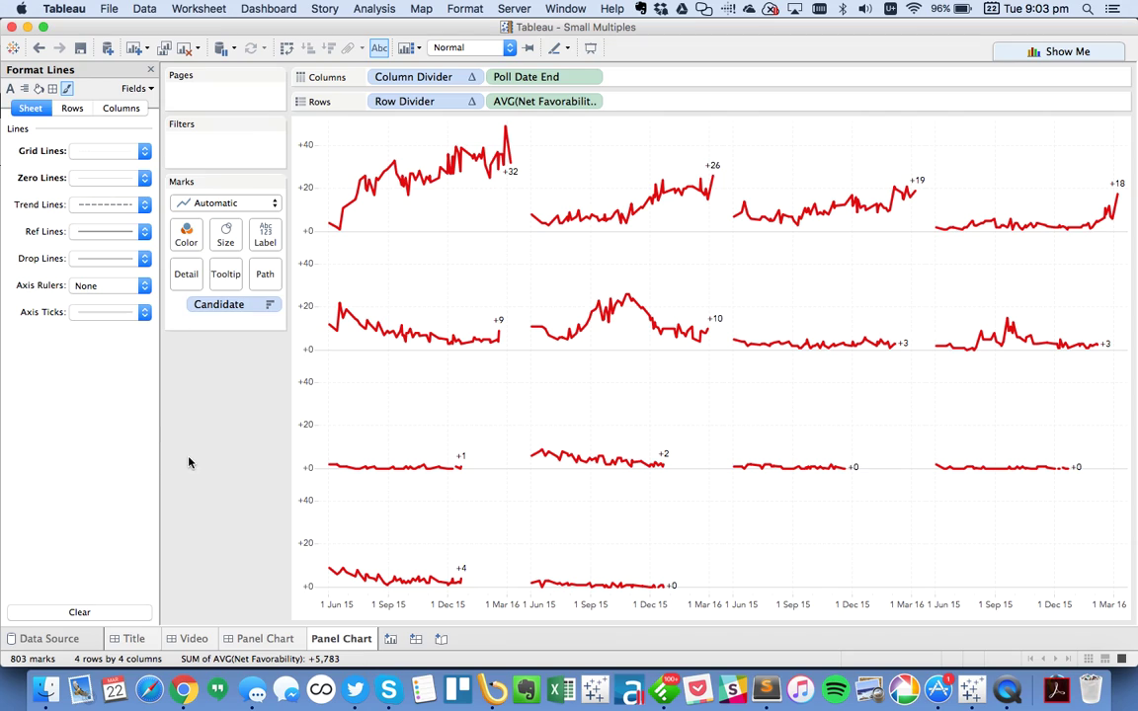
click(150, 70)
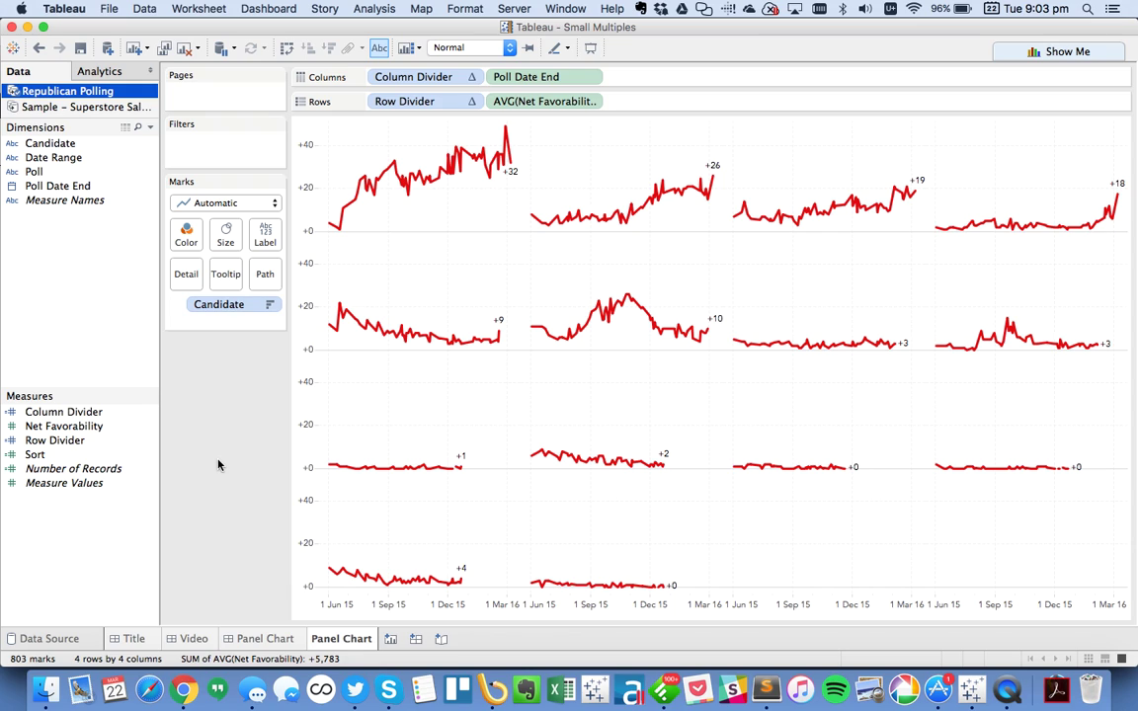
Step: Restore the Column Divider Pane border so thin vertical lines separate the panel columns
right_click(108, 312)
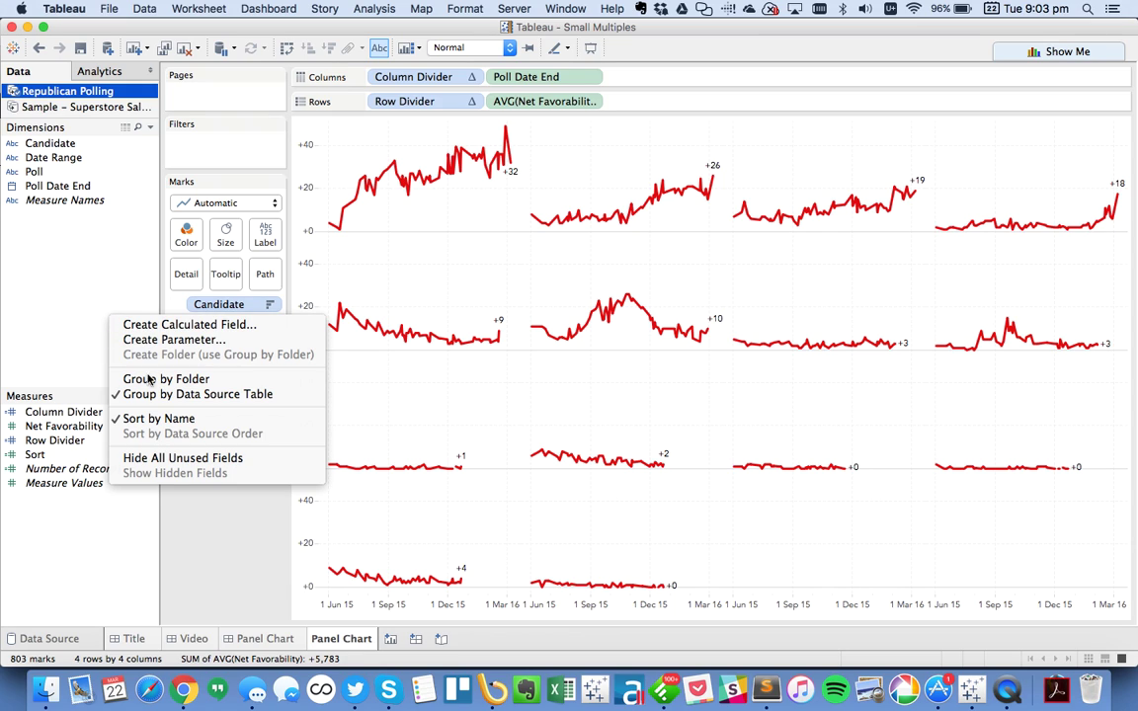
right_click(421, 372)
click(400, 431)
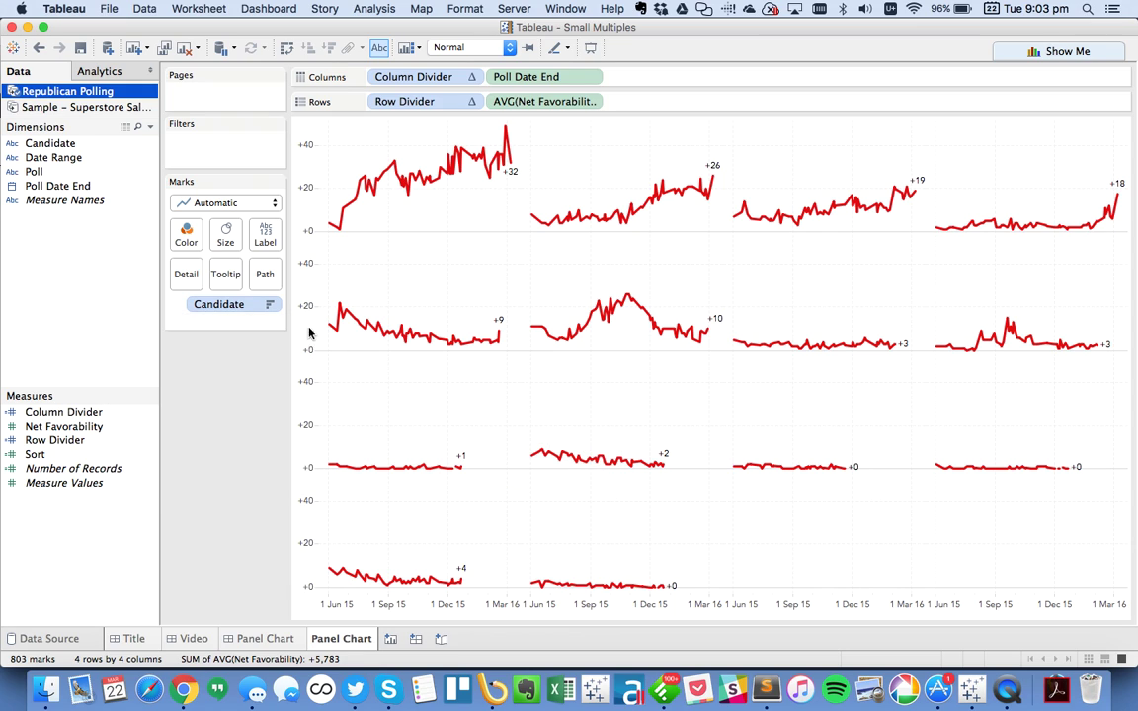
click(52, 88)
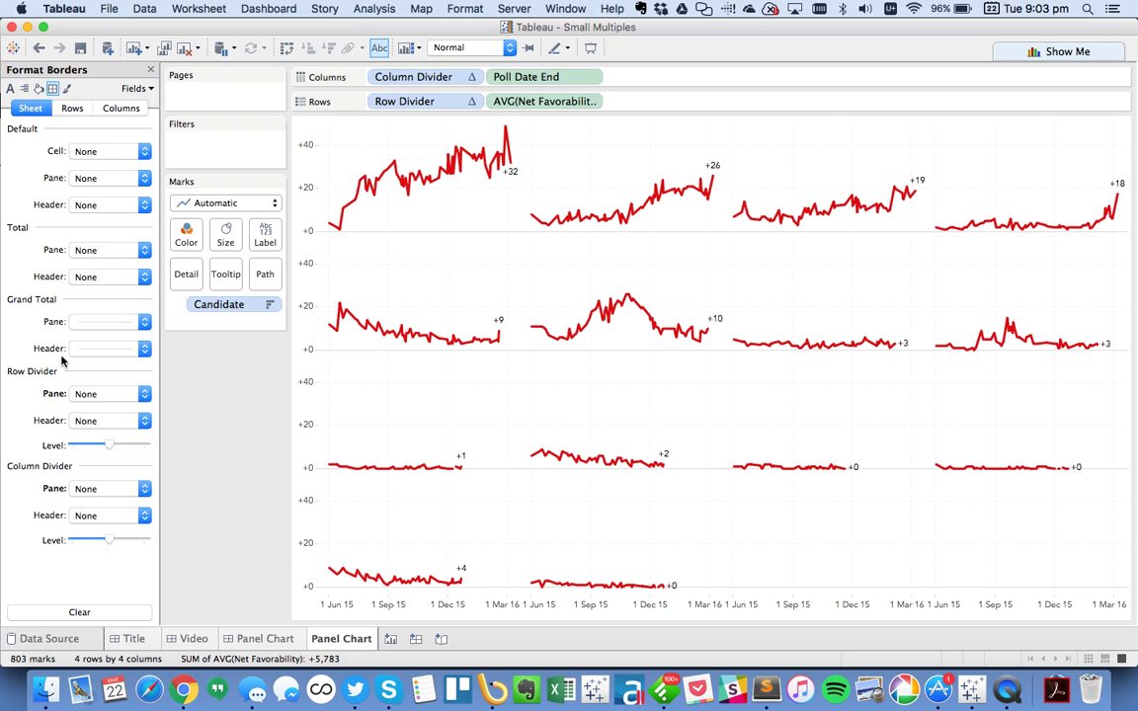
click(78, 507)
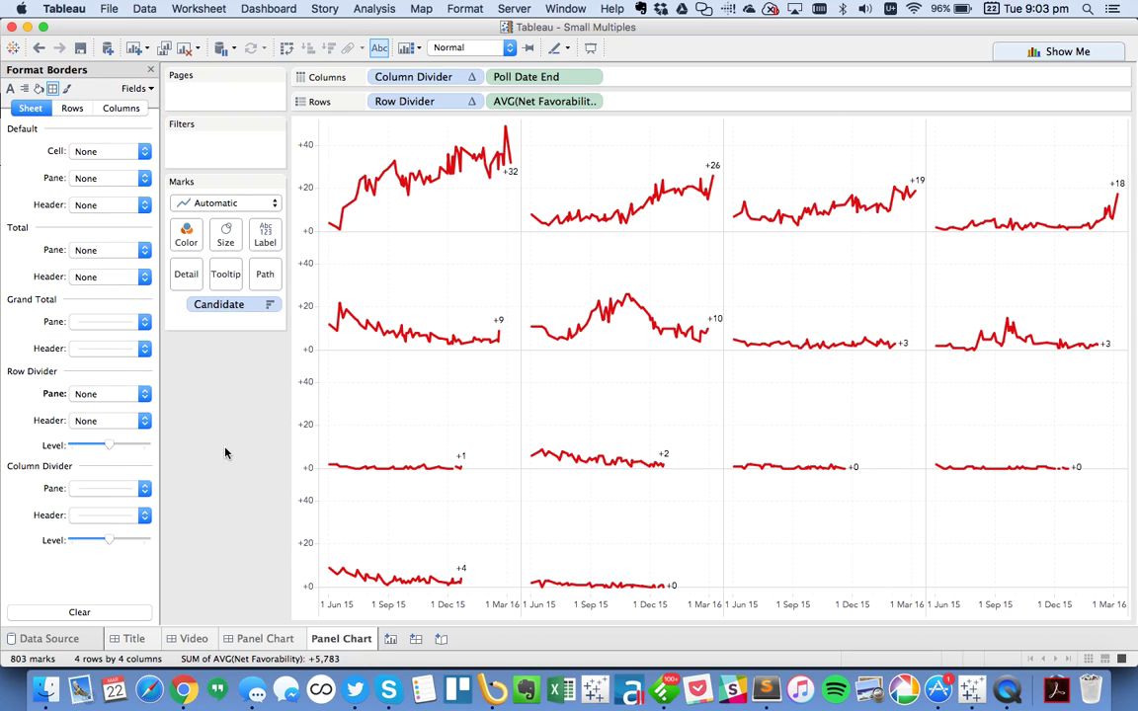
click(150, 69)
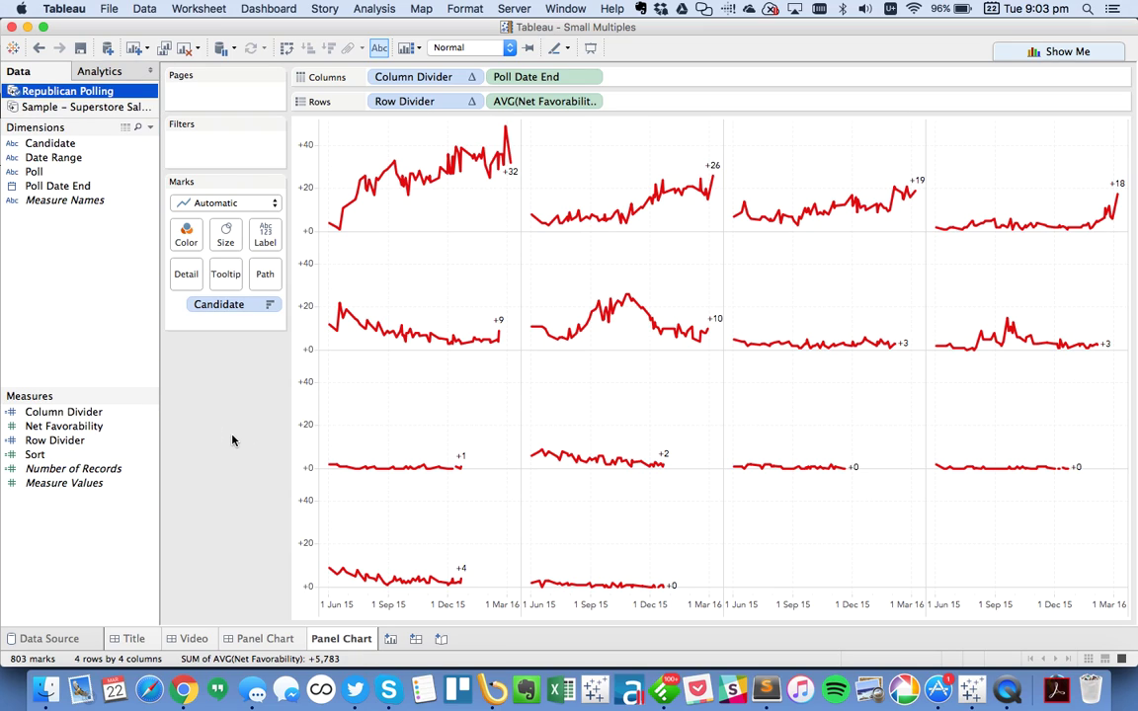
mouse_move(318, 641)
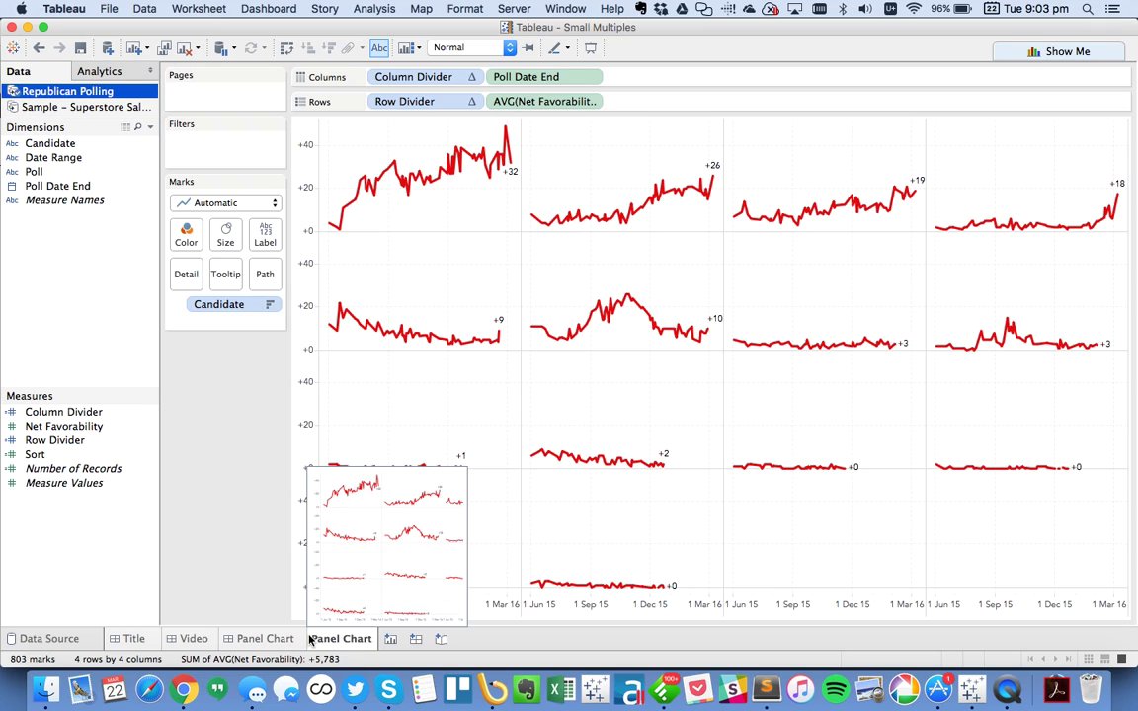